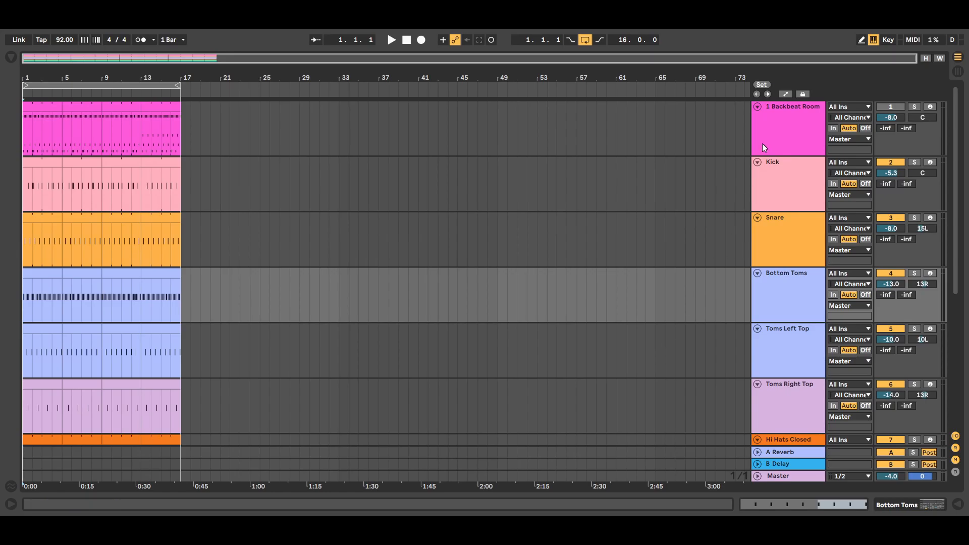
- Look over the separate Kick, Snare and tom tracks in the arrangement, selecting each one
{"action": "left_click", "coordinate": [788, 235]}
{"action": "left_click", "coordinate": [789, 297]}
{"action": "left_click", "coordinate": [791, 349]}
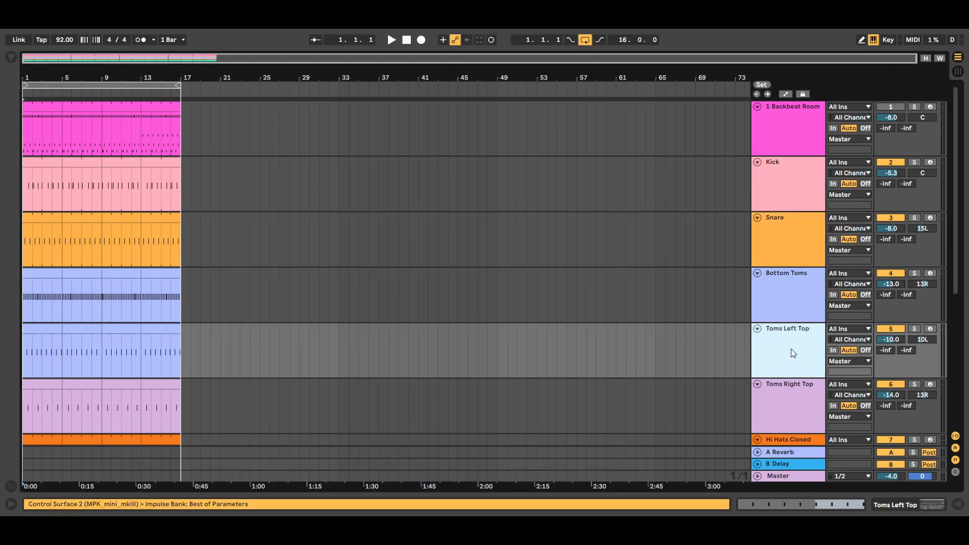
{"action": "left_click", "coordinate": [787, 402]}
{"action": "left_click", "coordinate": [793, 222]}
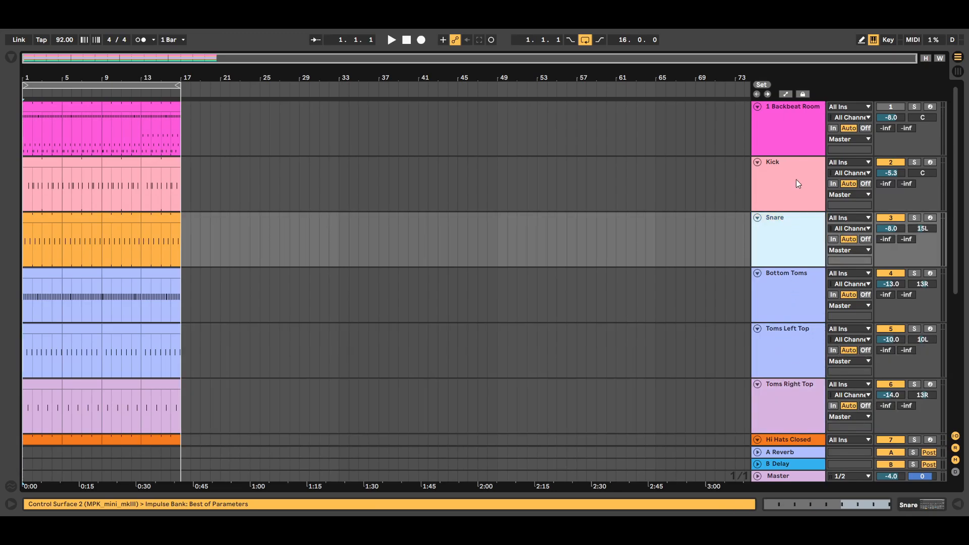
{"action": "left_click", "coordinate": [795, 180]}
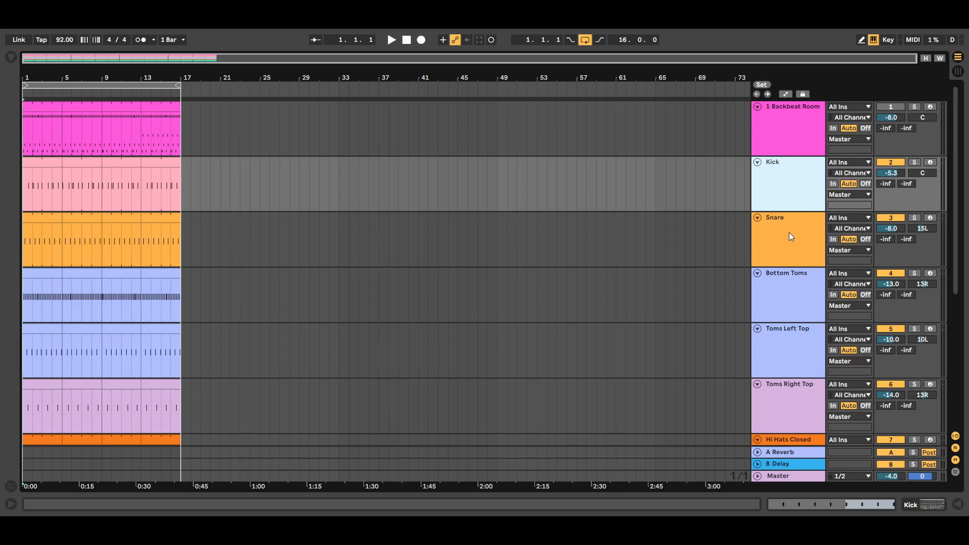
{"action": "left_click", "coordinate": [789, 232]}
{"action": "left_click", "coordinate": [786, 188]}
{"action": "left_click", "coordinate": [782, 249]}
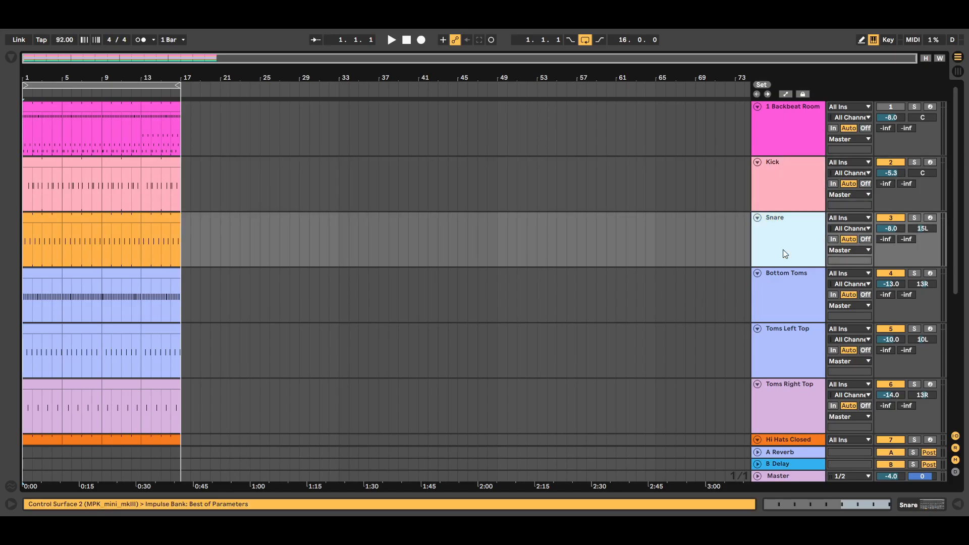
- Compare the Bottom Toms, Toms Left Top and Toms Right Top tracks by selecting them in turn
{"action": "left_click", "coordinate": [787, 301]}
{"action": "left_click", "coordinate": [788, 329]}
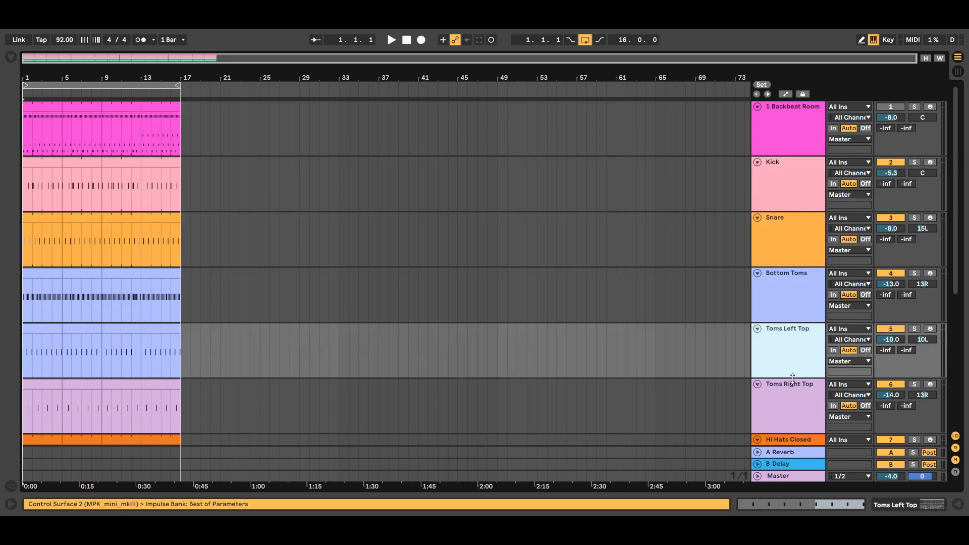
{"action": "left_click", "coordinate": [794, 392]}
{"action": "left_click", "coordinate": [795, 302]}
{"action": "left_click", "coordinate": [794, 348]}
{"action": "left_click", "coordinate": [792, 395]}
{"action": "left_click", "coordinate": [795, 303]}
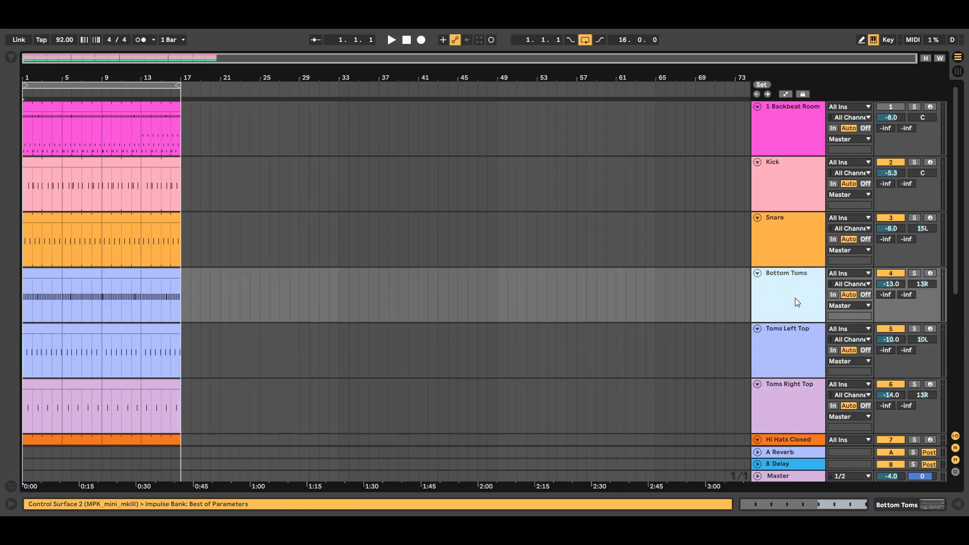
{"action": "left_click", "coordinate": [791, 344]}
{"action": "left_click", "coordinate": [790, 389]}
{"action": "left_click", "coordinate": [794, 354]}
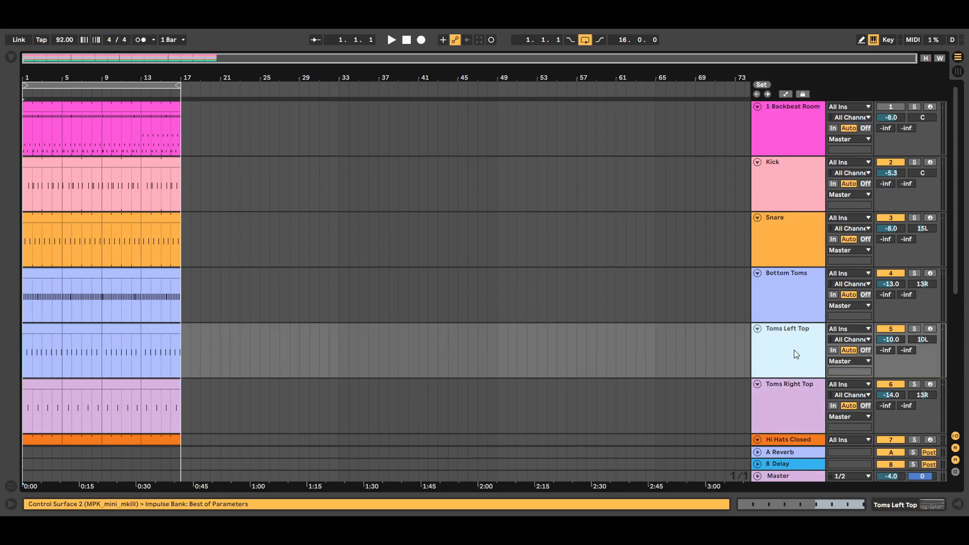
- Review the remaining arrangement tracks, from Bottom Toms through Hi Hats Closed and Hi Hats Open to Shaker
{"action": "scroll", "coordinate": [954, 228], "scroll_direction": "down", "scroll_amount": 2}
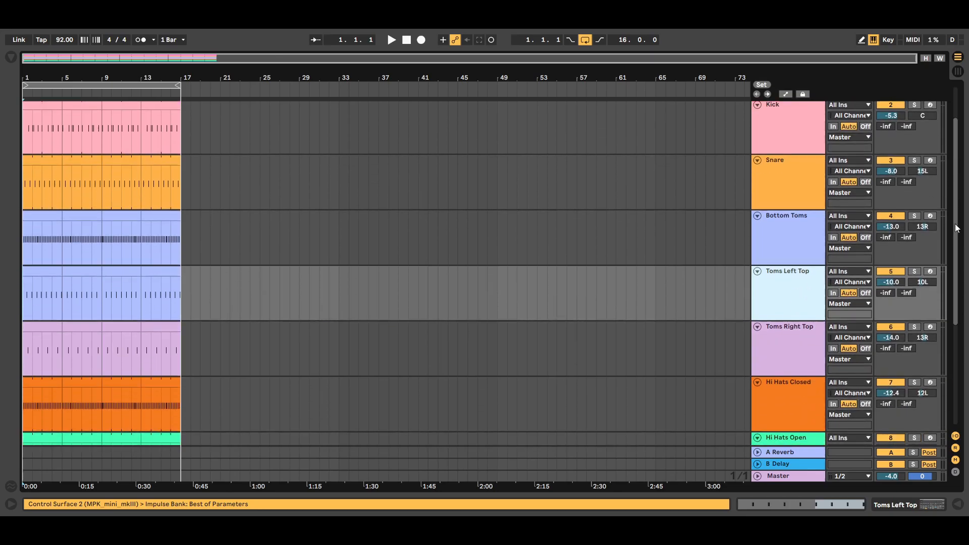
{"action": "left_click", "coordinate": [795, 240]}
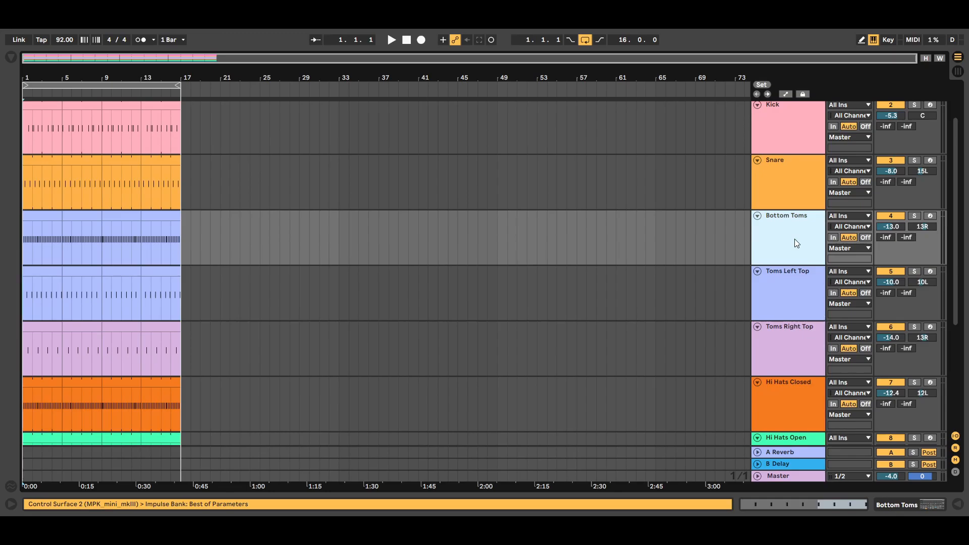
{"action": "left_click_drag", "start_coordinate": [956, 232], "coordinate": [959, 281]}
{"action": "scroll", "coordinate": [792, 300], "scroll_direction": "down", "scroll_amount": 1}
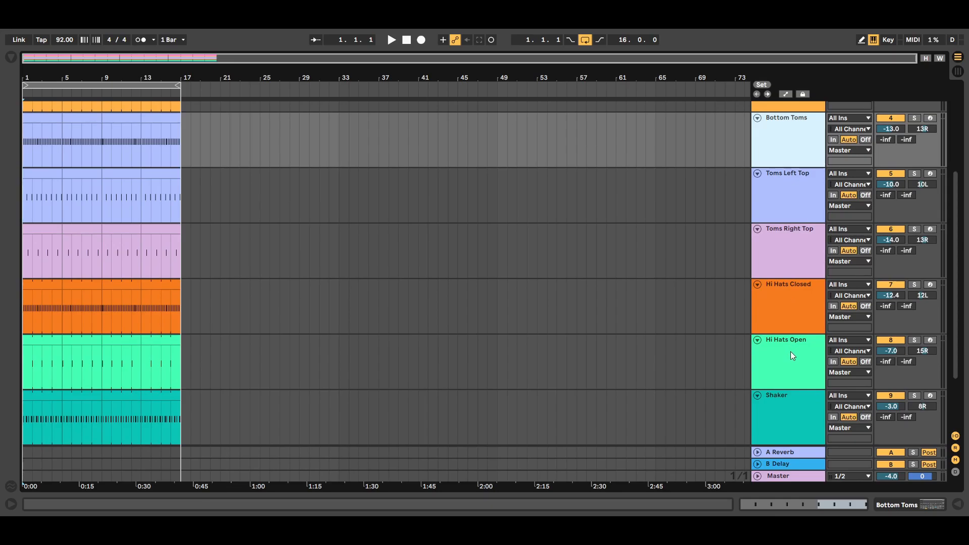
{"action": "key", "text": "ctrl+t"}
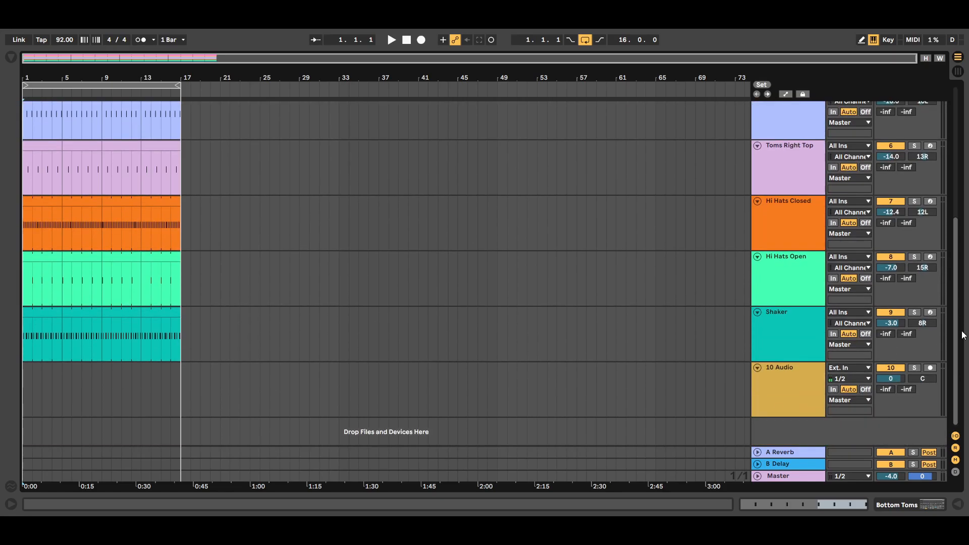
{"action": "left_click", "coordinate": [792, 340]}
{"action": "left_click_drag", "start_coordinate": [955, 330], "coordinate": [941, 162]}
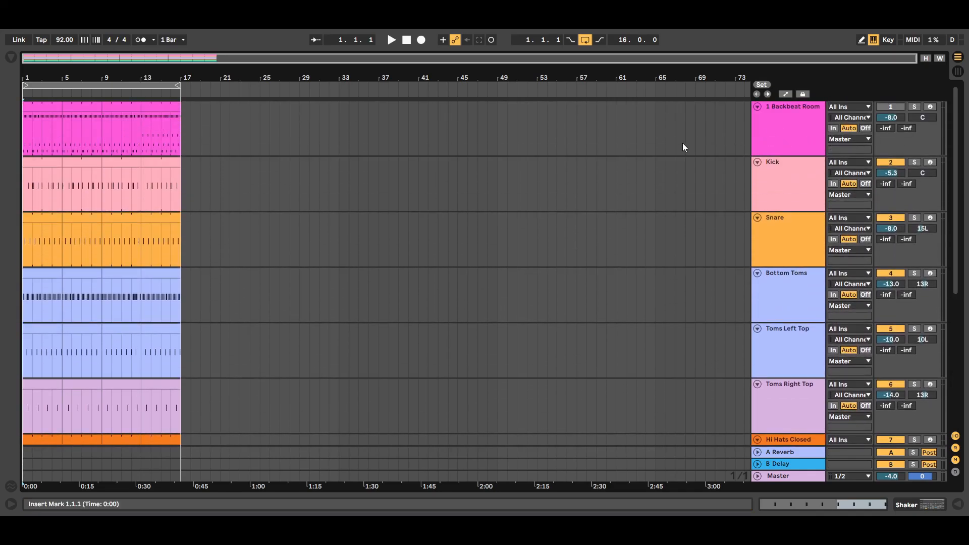
- Show the browser and look through the available instruments and samples for the tom tracks
{"action": "left_click", "coordinate": [11, 57]}
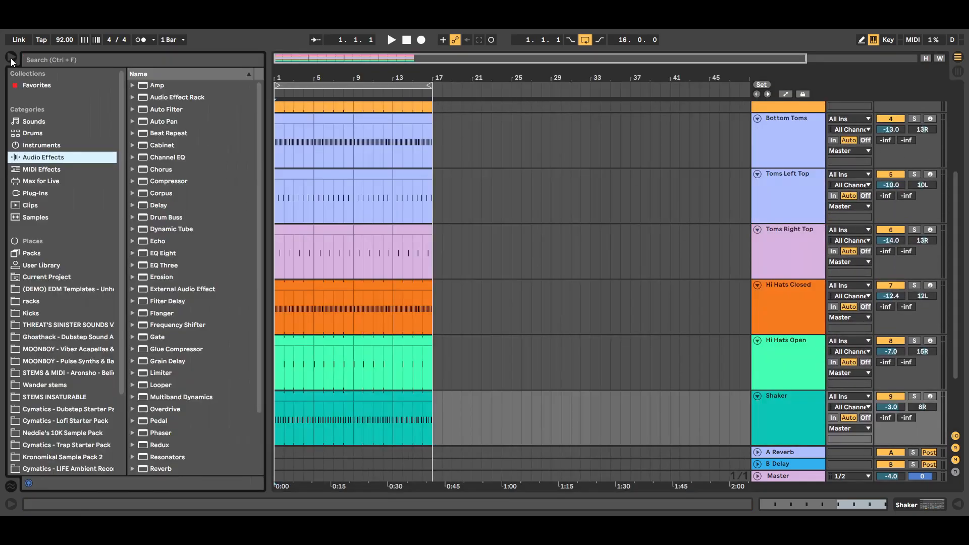
{"action": "left_click", "coordinate": [42, 145]}
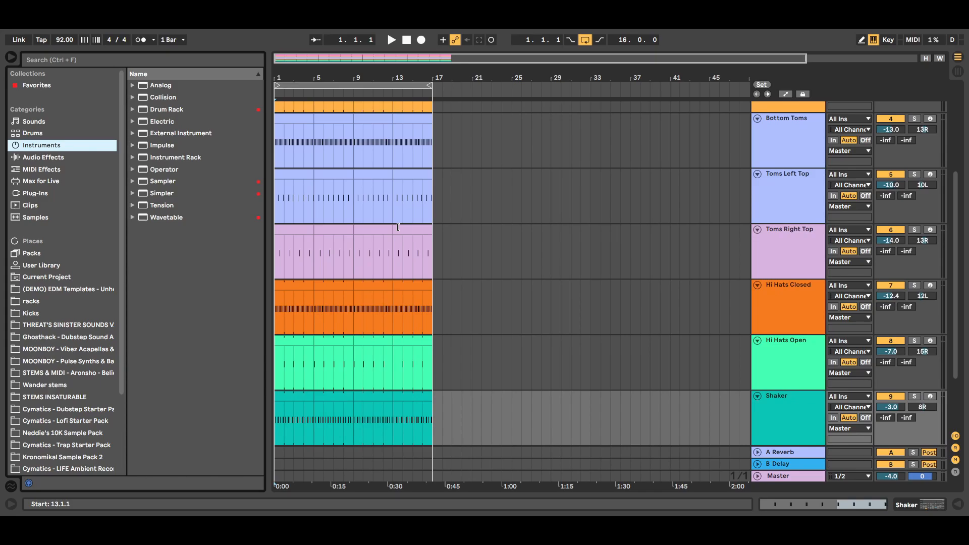
{"action": "left_click", "coordinate": [784, 205]}
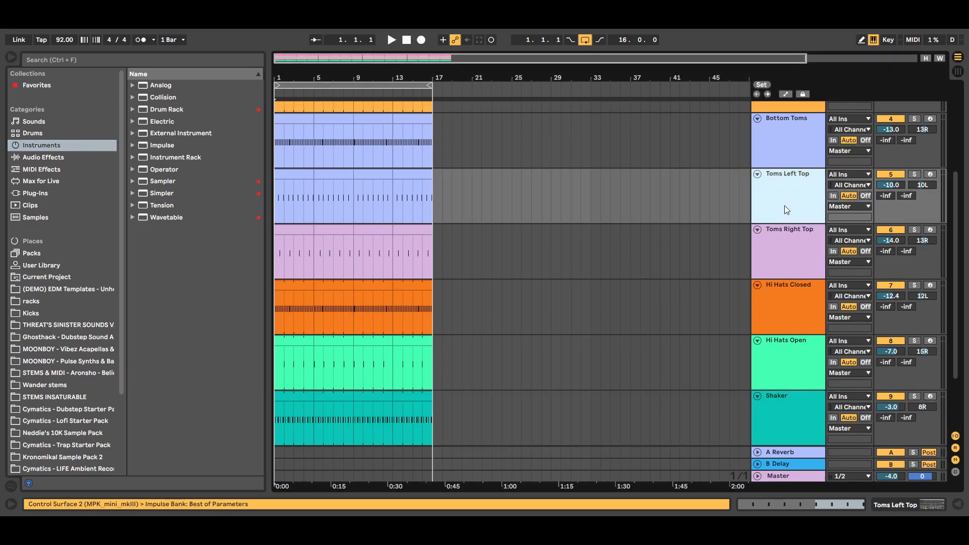
{"action": "left_click", "coordinate": [791, 244]}
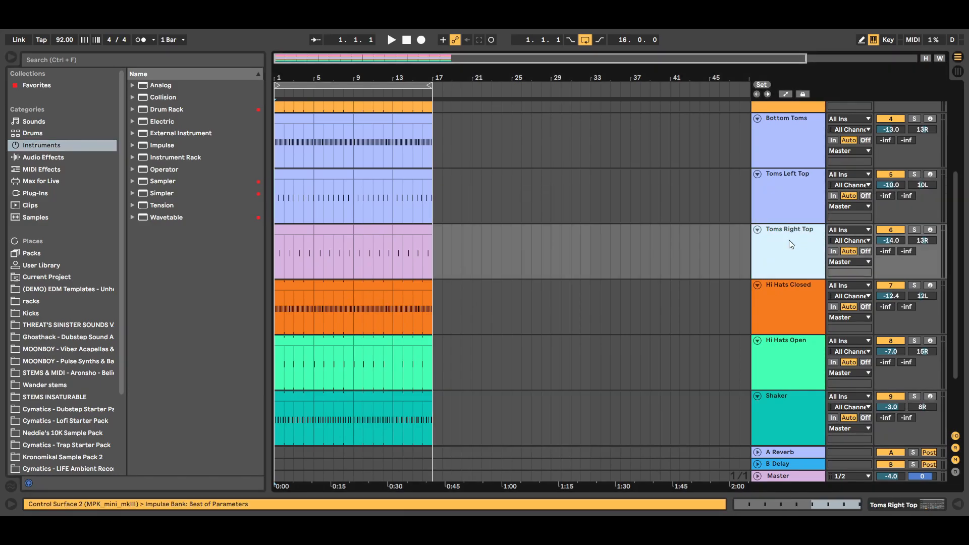
{"action": "left_click", "coordinate": [29, 217]}
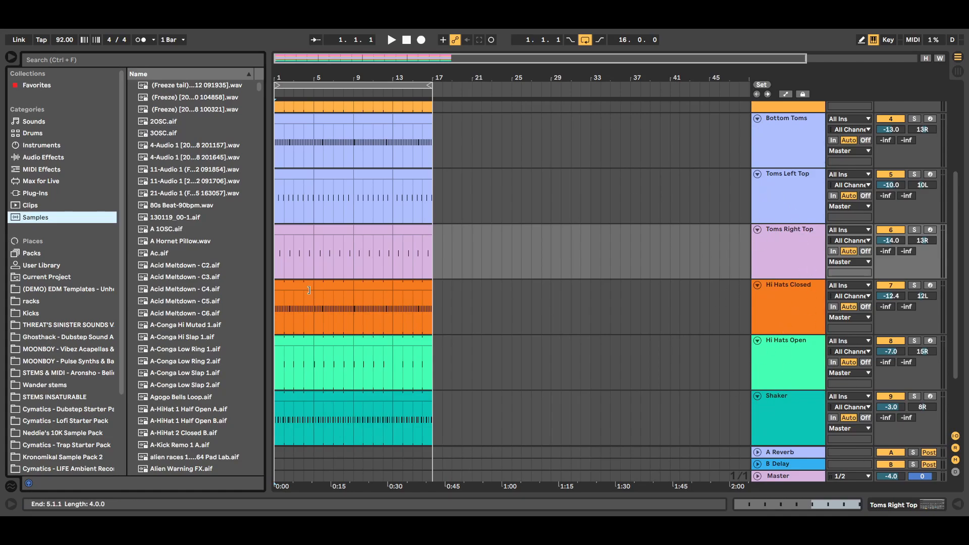
{"action": "mouse_move", "coordinate": [259, 86]}
{"action": "left_mouse_down"}
{"action": "mouse_move", "coordinate": [258, 135]}
{"action": "mouse_move", "coordinate": [256, 80]}
{"action": "left_mouse_up"}
- Inspect the Impulse devices on the Toms Left Top, Toms Right Top and Hi Hats Closed tracks, closing the device view when done
{"action": "double_click", "coordinate": [802, 194]}
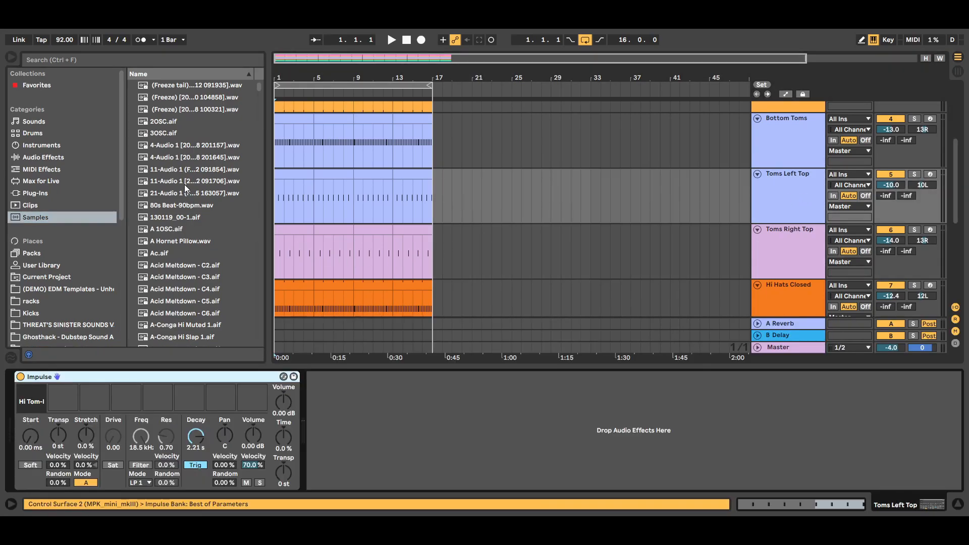
{"action": "scroll", "coordinate": [261, 89], "scroll_direction": "down", "scroll_amount": 15}
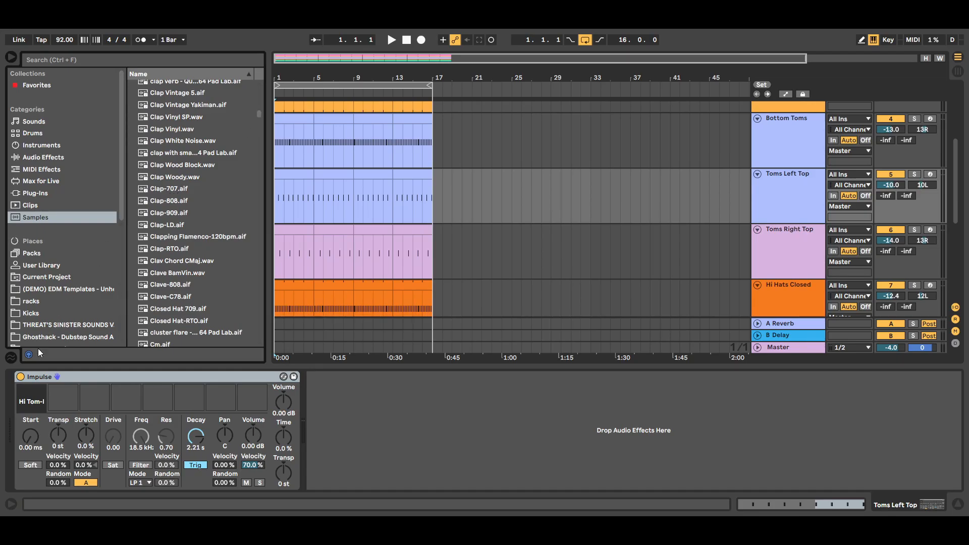
{"action": "mouse_move", "coordinate": [31, 397]}
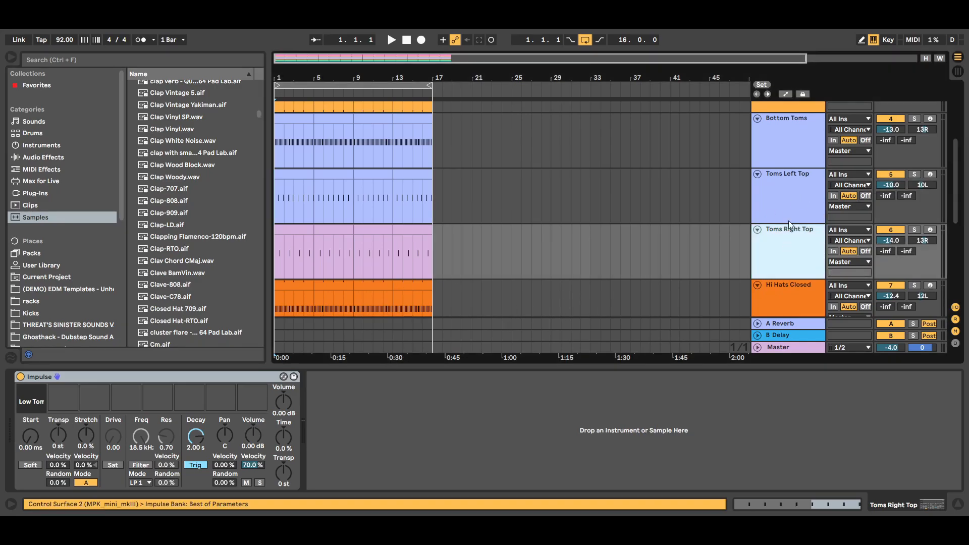
{"action": "left_click", "coordinate": [789, 253]}
{"action": "left_click", "coordinate": [795, 289]}
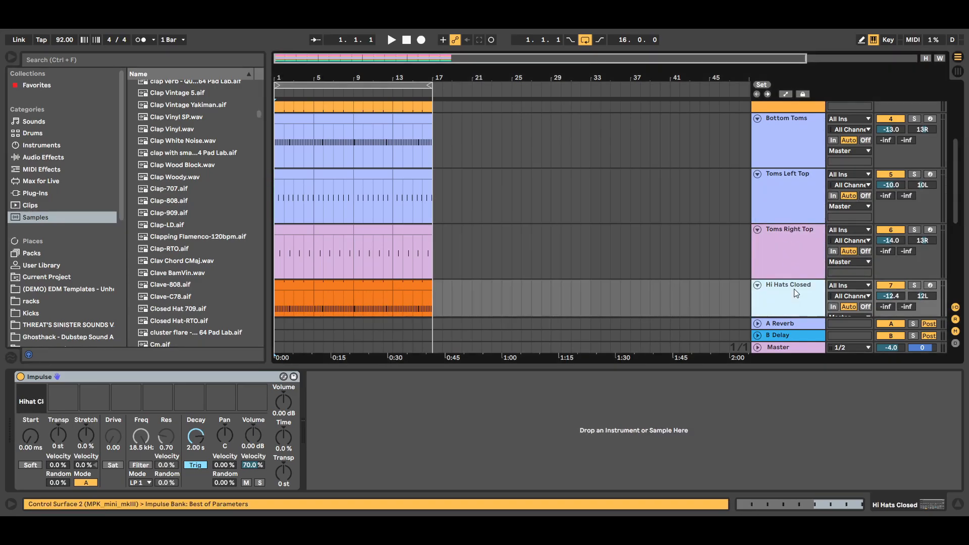
{"action": "left_click", "coordinate": [957, 504]}
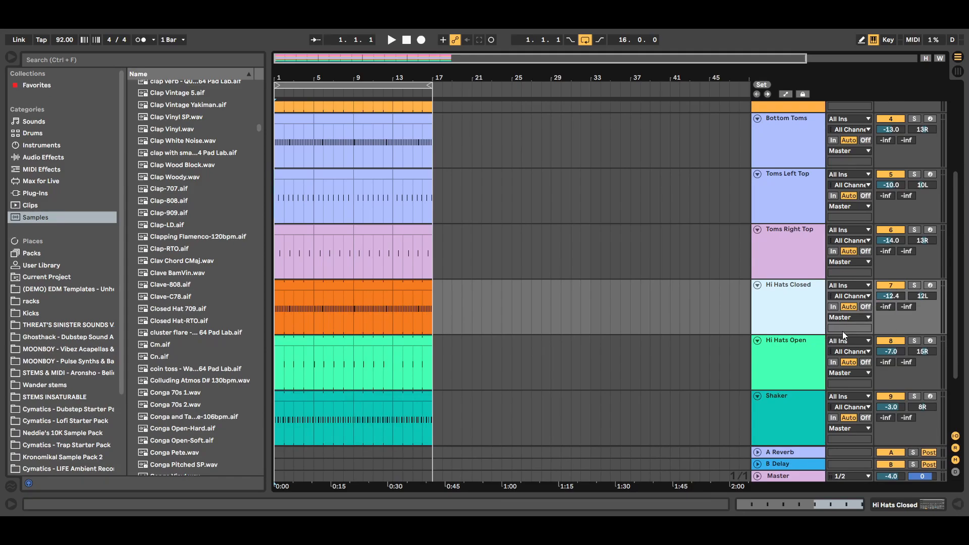
- Switch to Session View and hide the device view and the browser to give the mixer full room
{"action": "key", "text": "ctrl+t"}
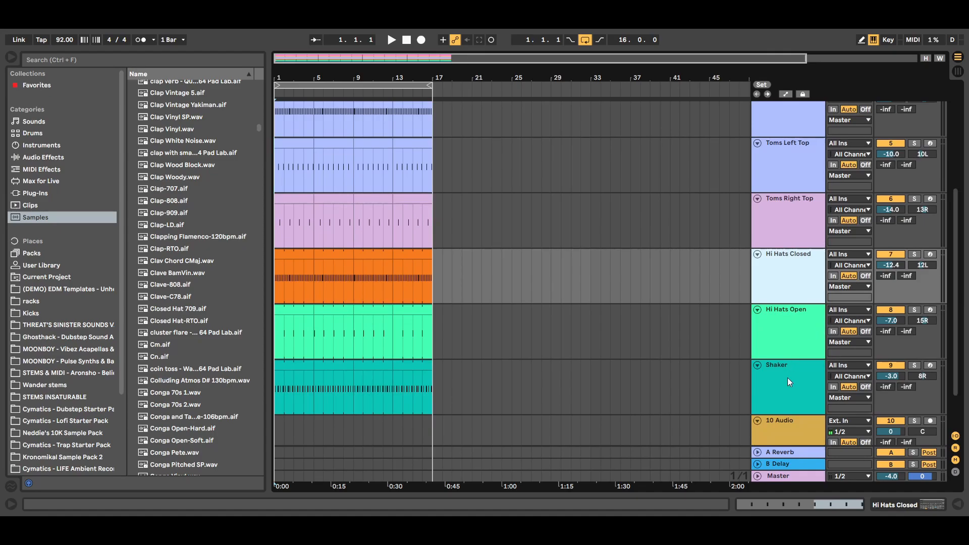
{"action": "scroll", "coordinate": [959, 294], "scroll_direction": "up", "scroll_amount": 1}
{"action": "scroll", "coordinate": [958, 294], "scroll_direction": "up", "scroll_amount": 5}
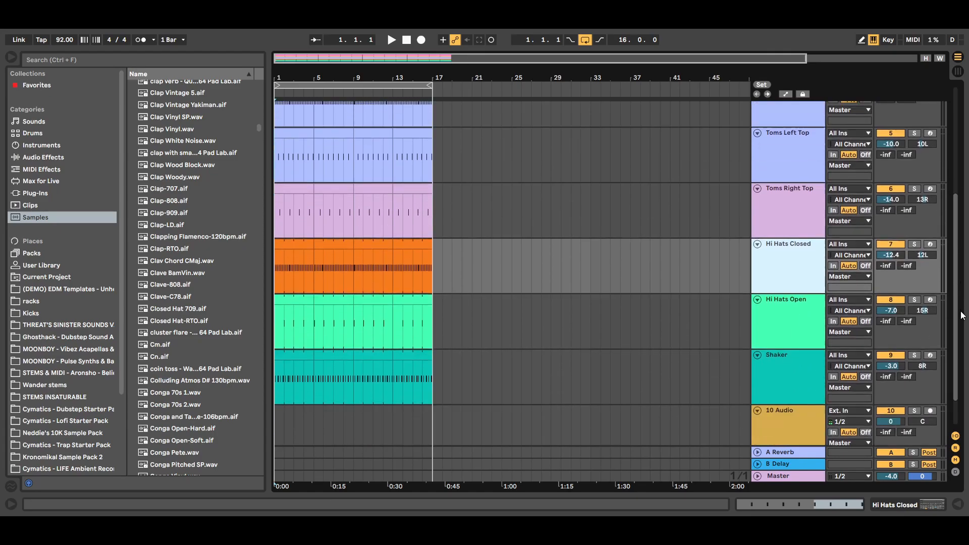
{"action": "left_click", "coordinate": [958, 71]}
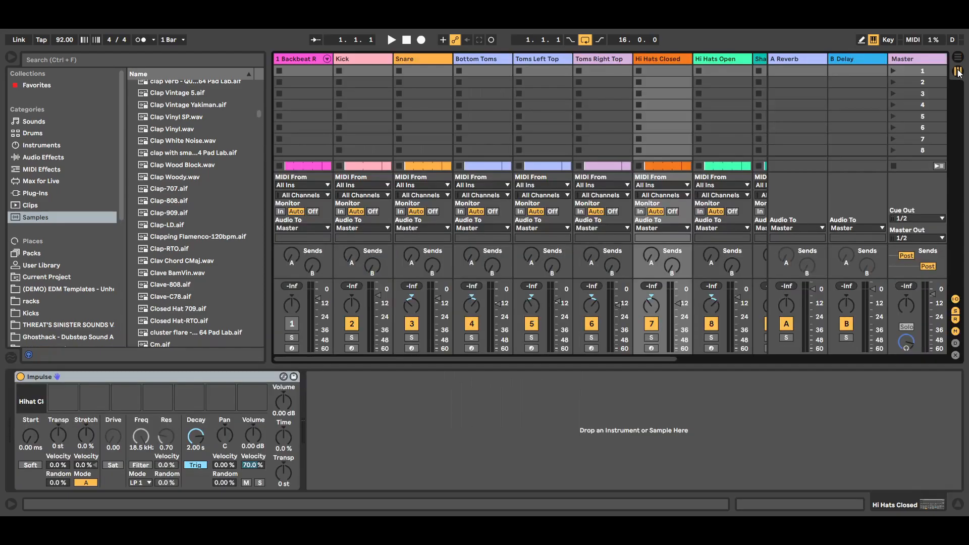
{"action": "left_click", "coordinate": [957, 505]}
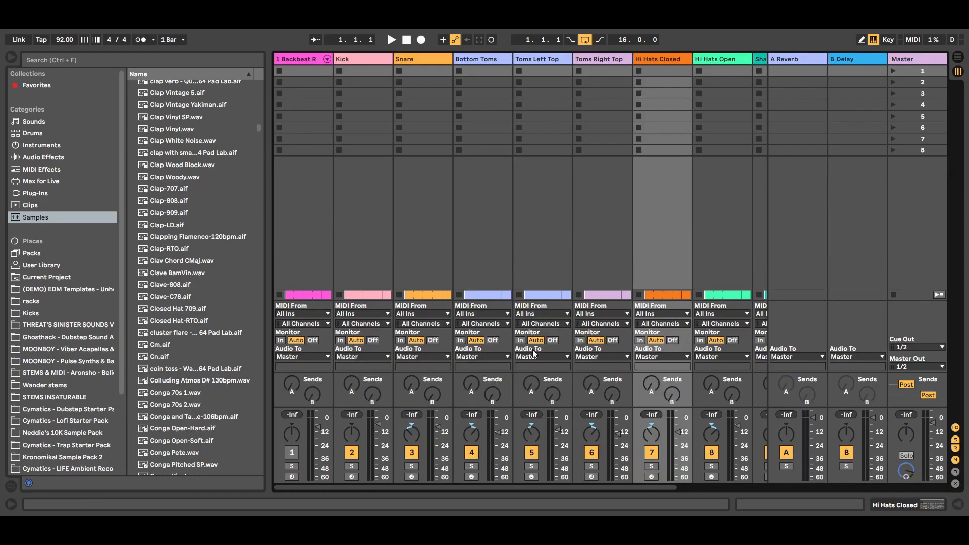
{"action": "left_click", "coordinate": [10, 57]}
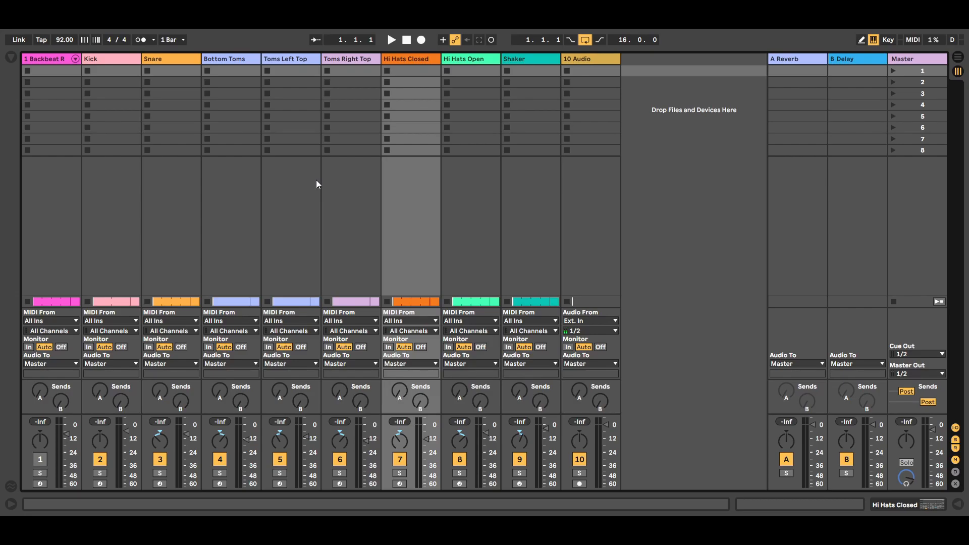
- Review the drum tracks' panning in the mixer and set the Snare track's pan to 10L
{"action": "left_click", "coordinate": [42, 57]}
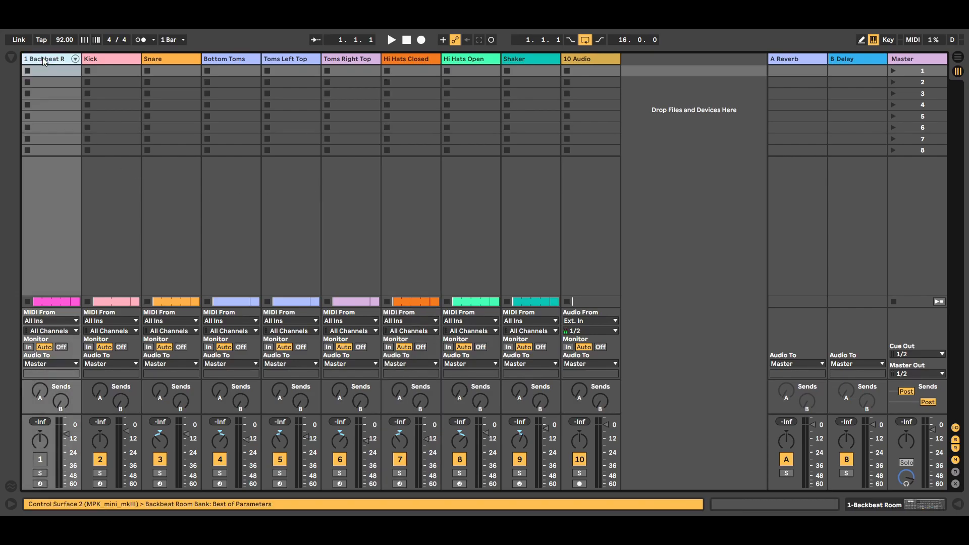
{"action": "left_click", "coordinate": [125, 58]}
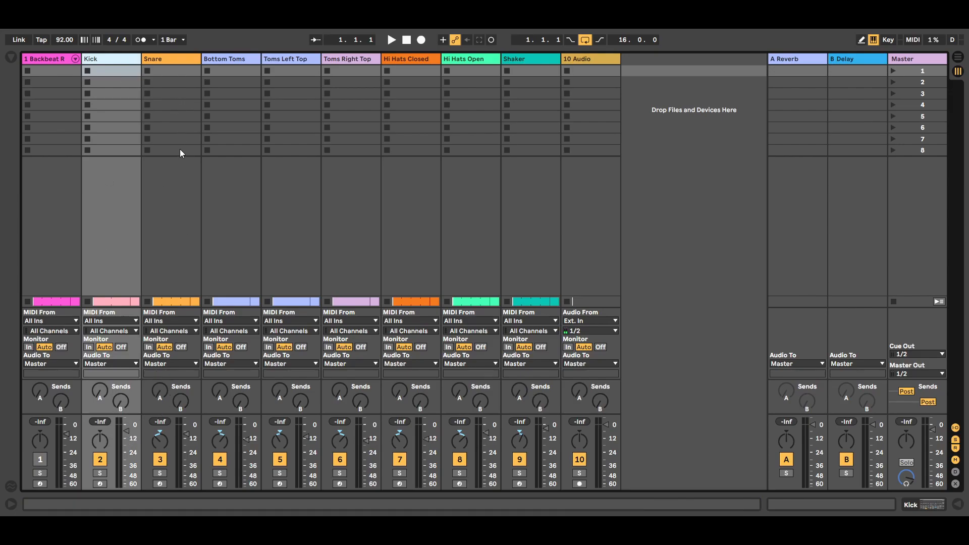
{"action": "left_click", "coordinate": [178, 58]}
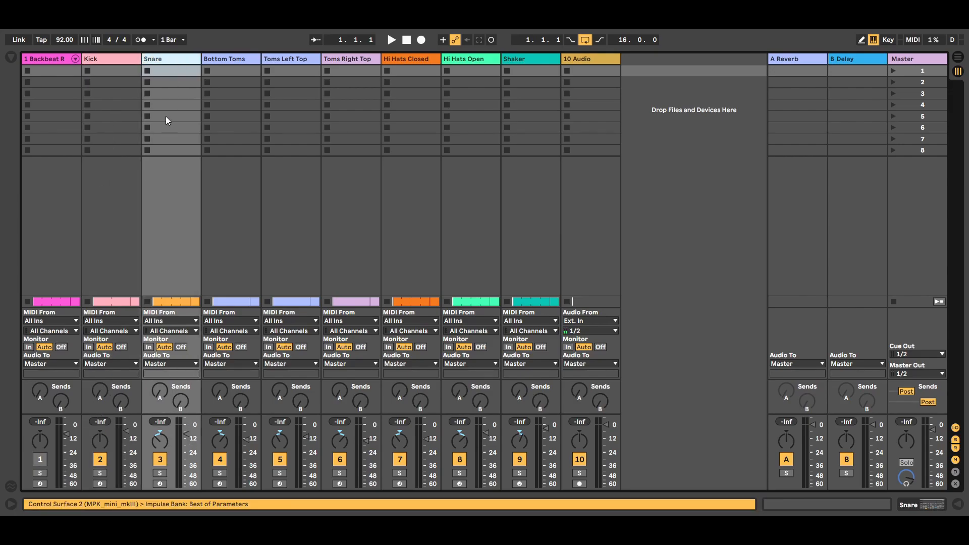
{"action": "left_click", "coordinate": [161, 441]}
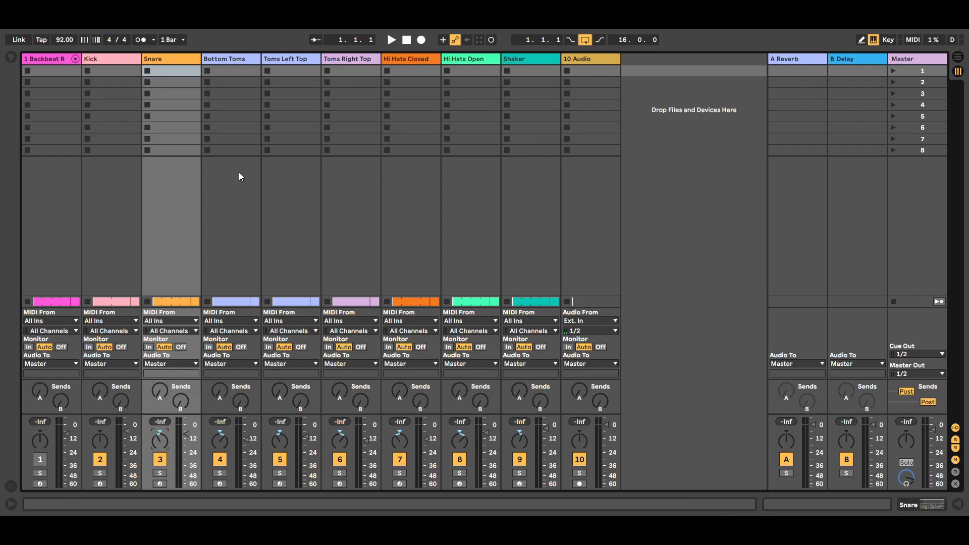
{"action": "mouse_move", "coordinate": [218, 438]}
{"action": "left_click", "coordinate": [469, 59]}
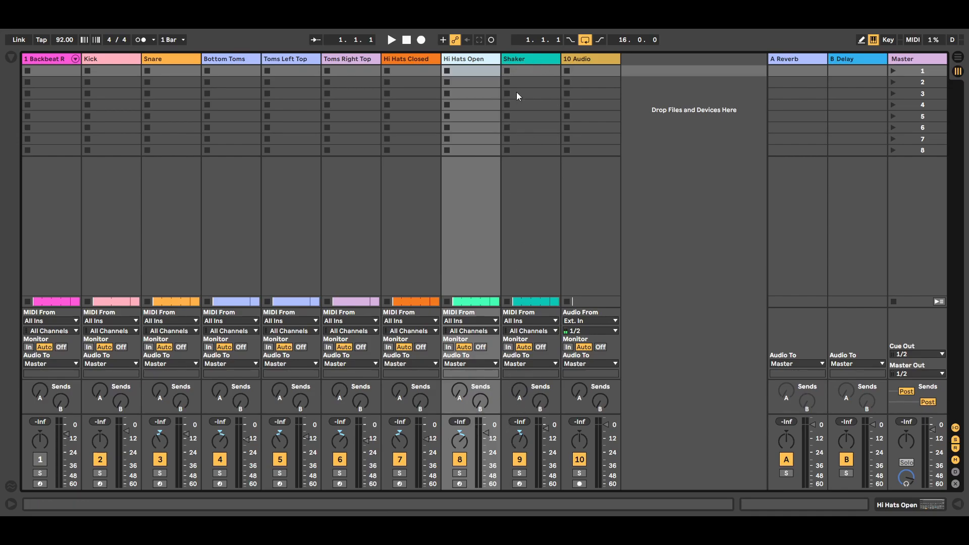
- Return to Arrangement View with the browser hidden and the first drum track in view
{"action": "left_click", "coordinate": [957, 57]}
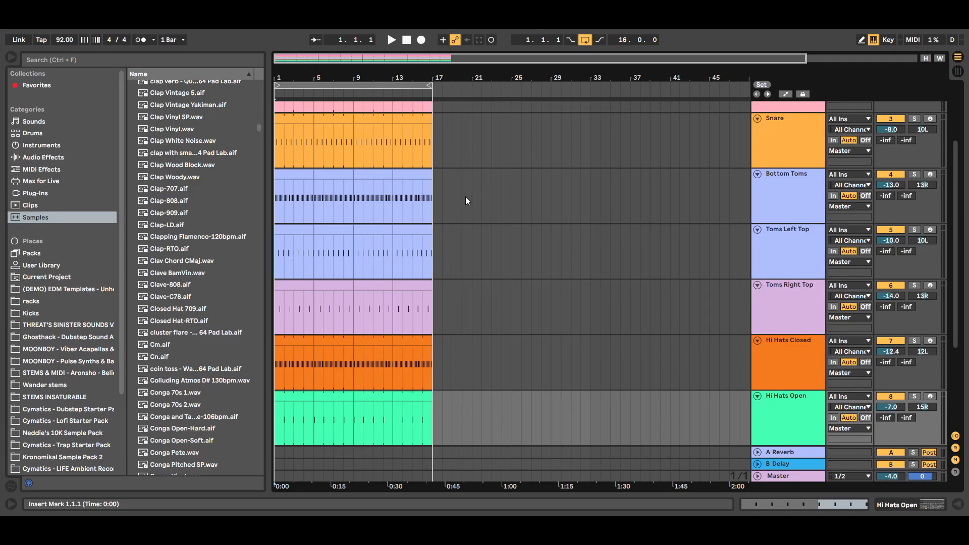
{"action": "left_click", "coordinate": [11, 57]}
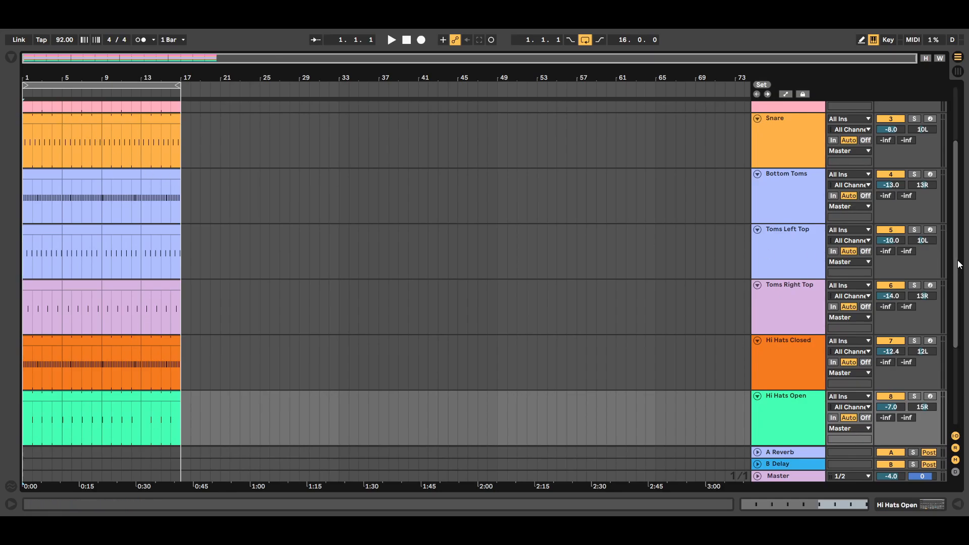
{"action": "scroll", "coordinate": [959, 264], "scroll_direction": "up", "scroll_amount": 3}
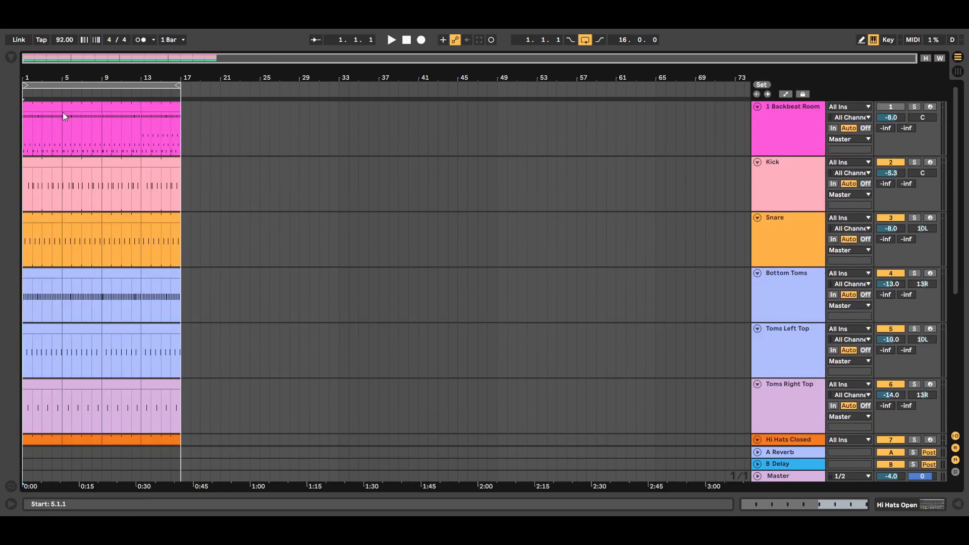
- Play the full 16-bar drum beat from the start and stop it after a few bars
{"action": "left_click", "coordinate": [112, 86]}
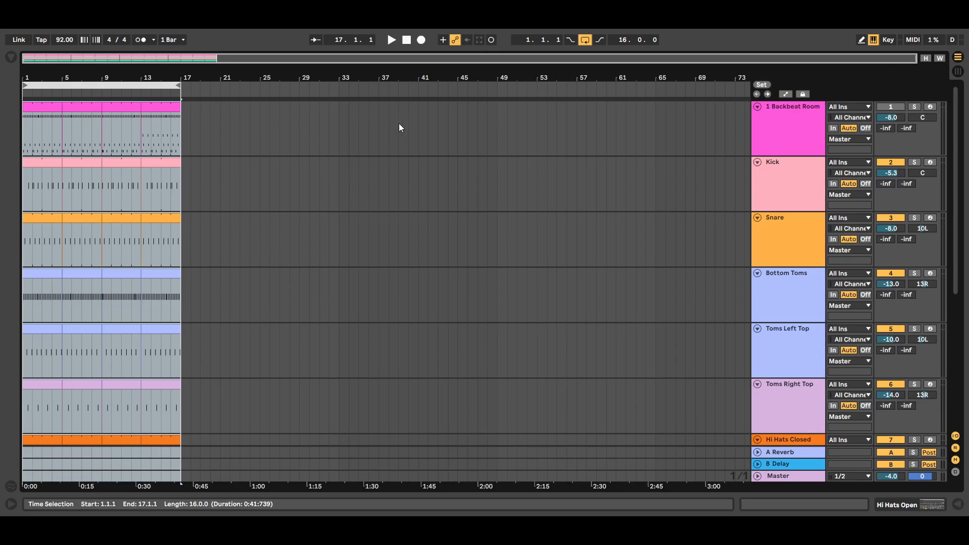
{"action": "left_click", "coordinate": [406, 40]}
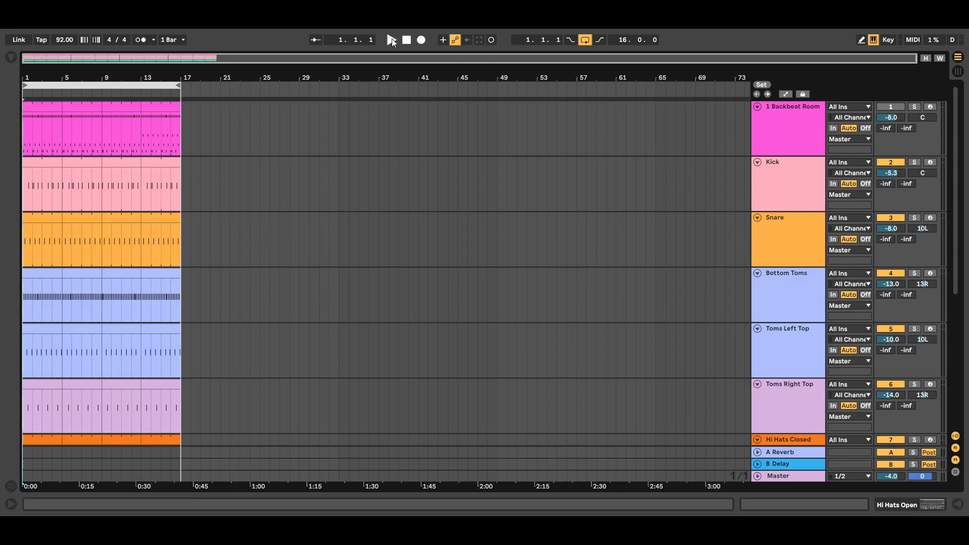
{"action": "left_click", "coordinate": [392, 39]}
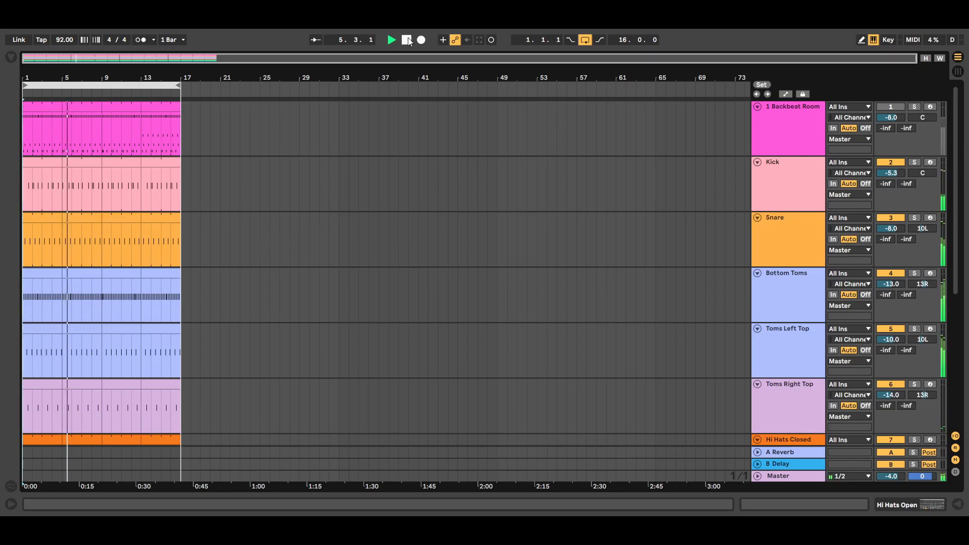
{"action": "left_click", "coordinate": [407, 40]}
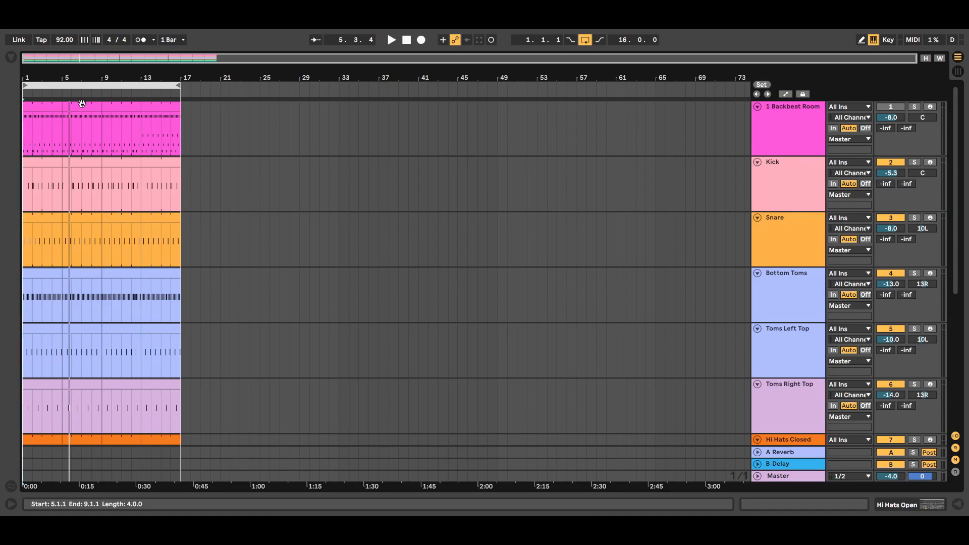
- Inspect the notes of the first clips on the 1 Backbeat Room and Kick tracks, closing the clip view after each
{"action": "double_click", "coordinate": [50, 110]}
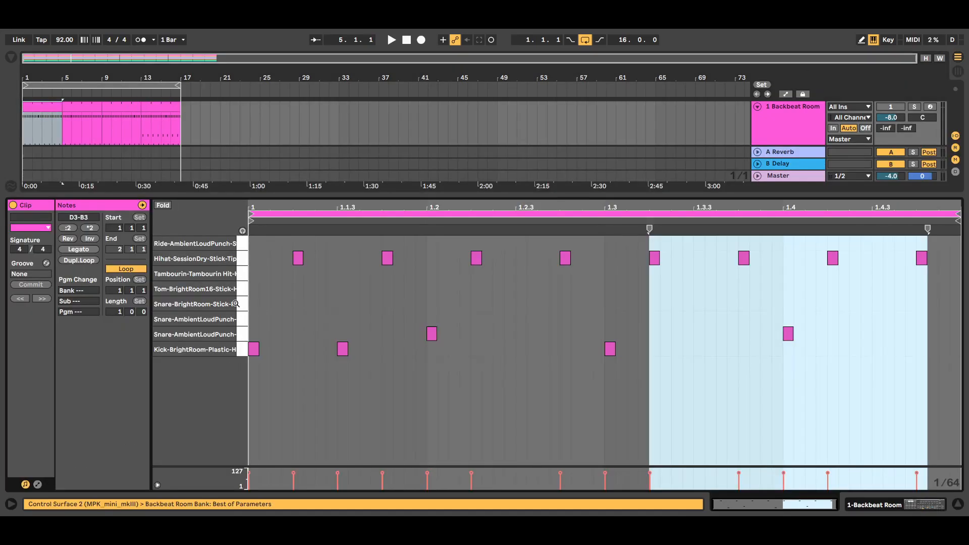
{"action": "left_click", "coordinate": [957, 503]}
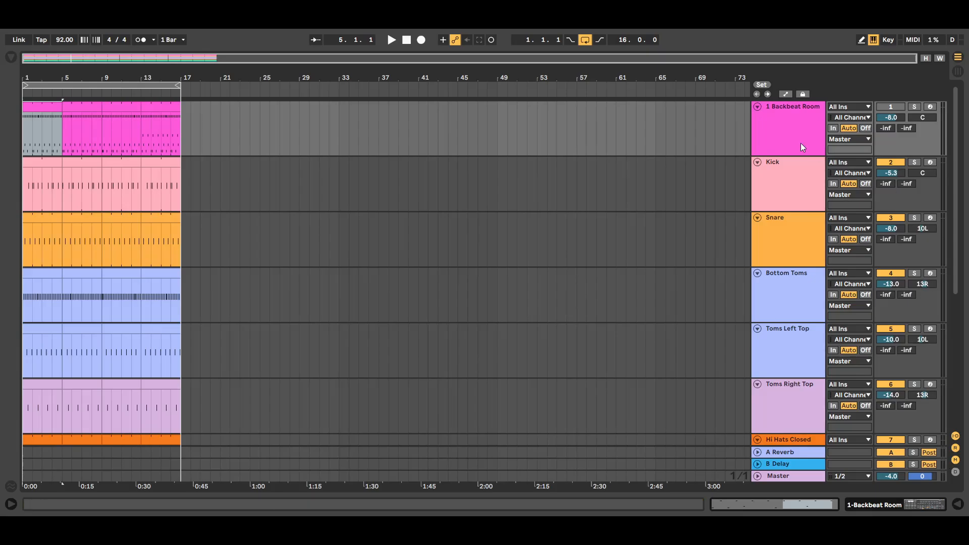
{"action": "left_click", "coordinate": [791, 179]}
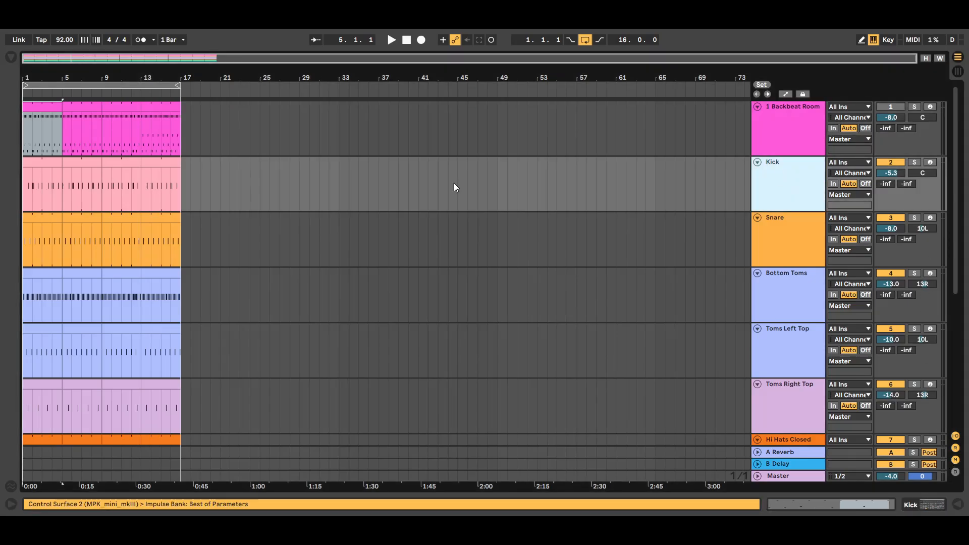
{"action": "double_click", "coordinate": [69, 167]}
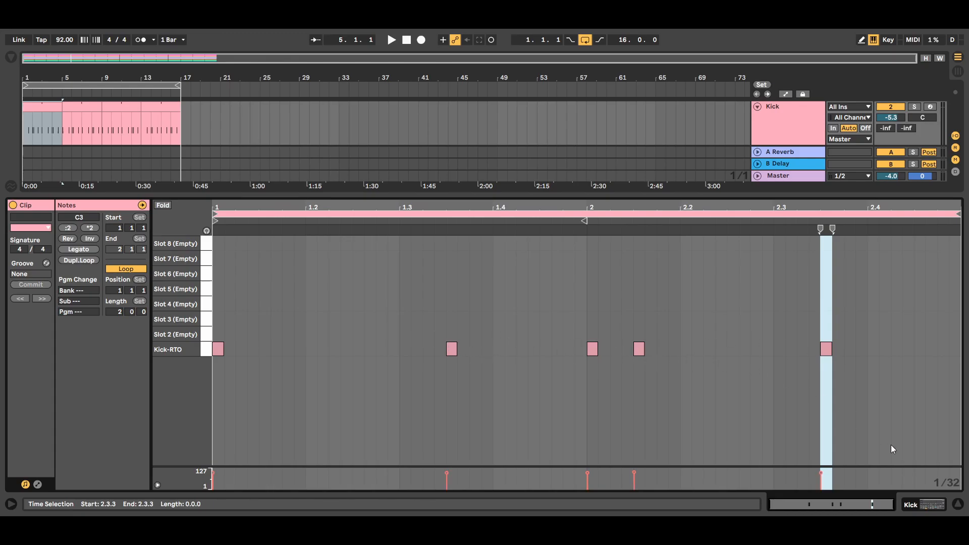
{"action": "left_click", "coordinate": [958, 508]}
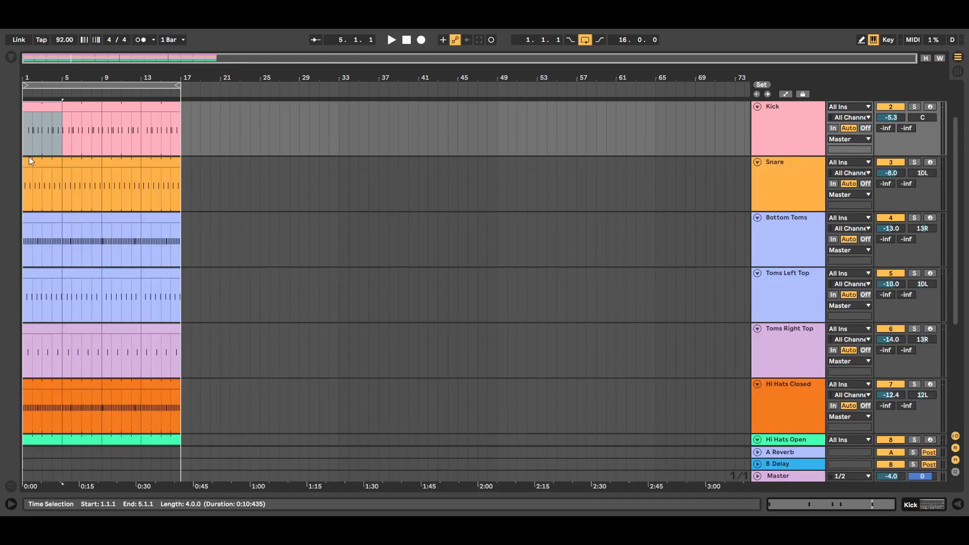
- Inspect the notes of the first Snare clip and close the clip view
{"action": "left_click", "coordinate": [44, 162]}
{"action": "double_click", "coordinate": [45, 162]}
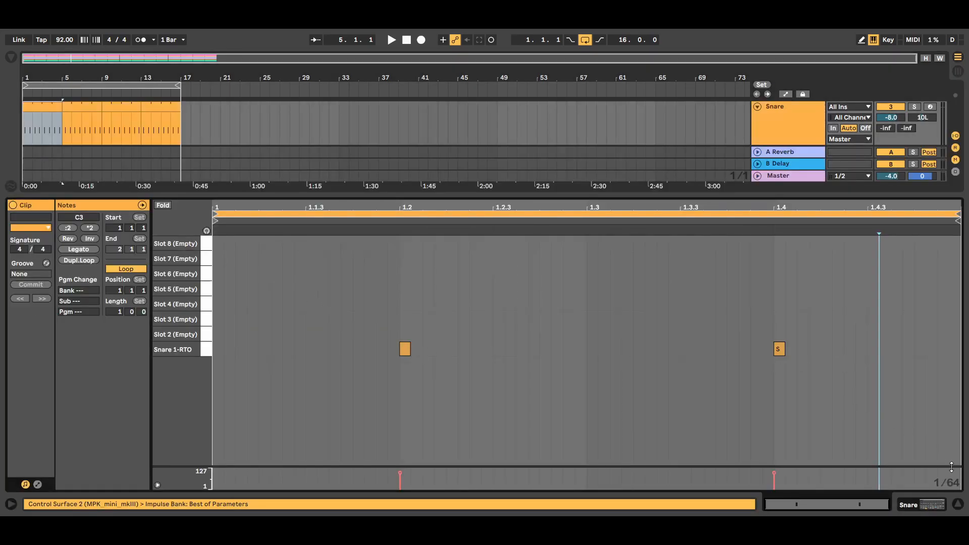
{"action": "left_click", "coordinate": [958, 504]}
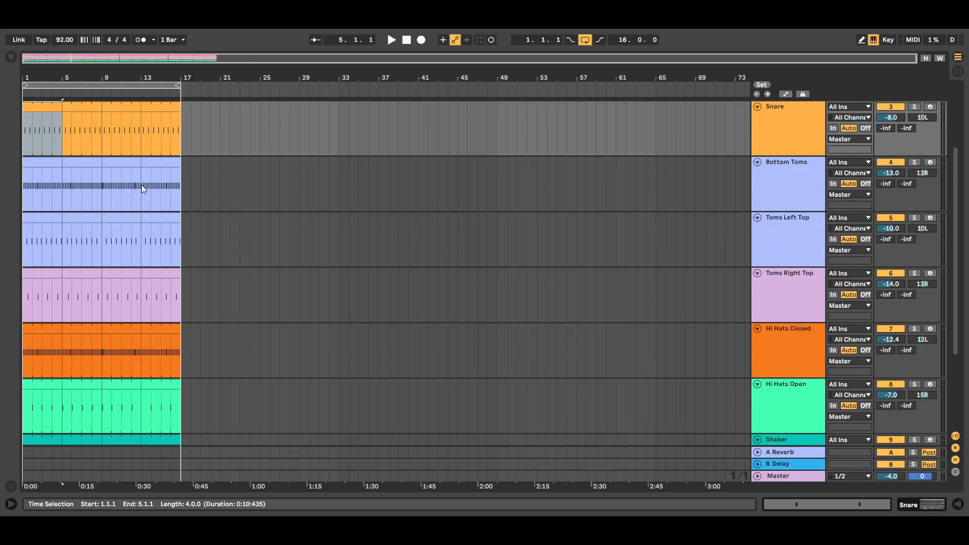
- Open the first Bottom Toms clip and listen to the track soloed, leaving it unsoloed with the clip view closed
{"action": "double_click", "coordinate": [42, 163]}
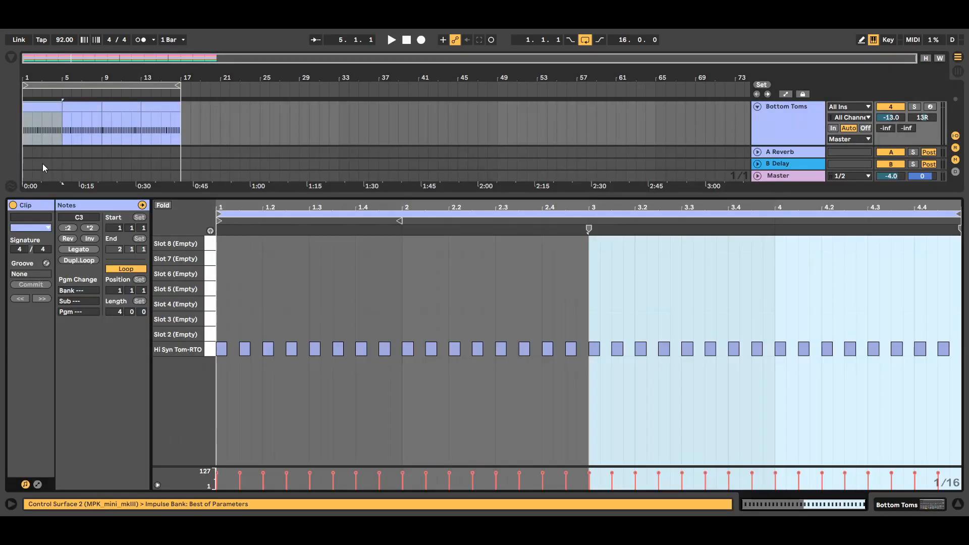
{"action": "left_click", "coordinate": [915, 107]}
{"action": "left_click", "coordinate": [391, 39]}
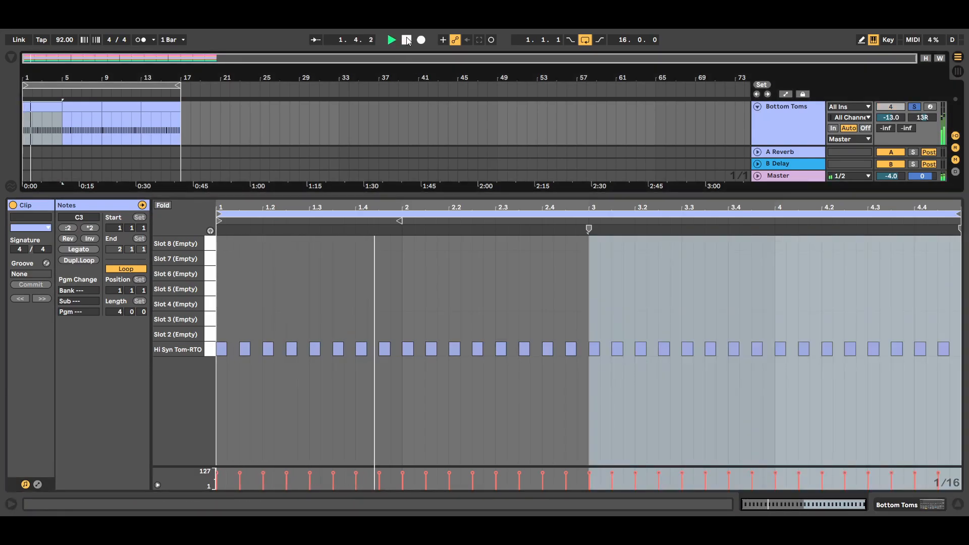
{"action": "left_click", "coordinate": [406, 40]}
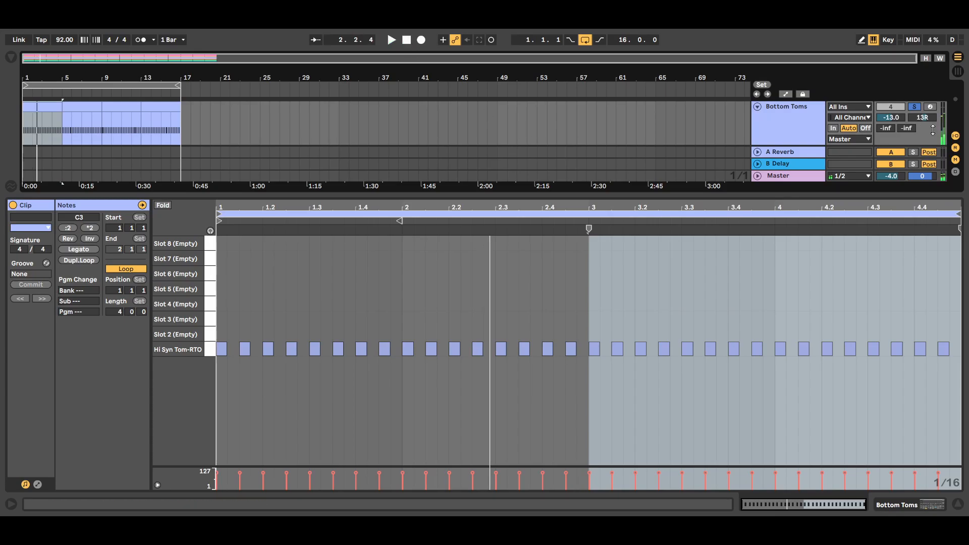
{"action": "left_click", "coordinate": [914, 109]}
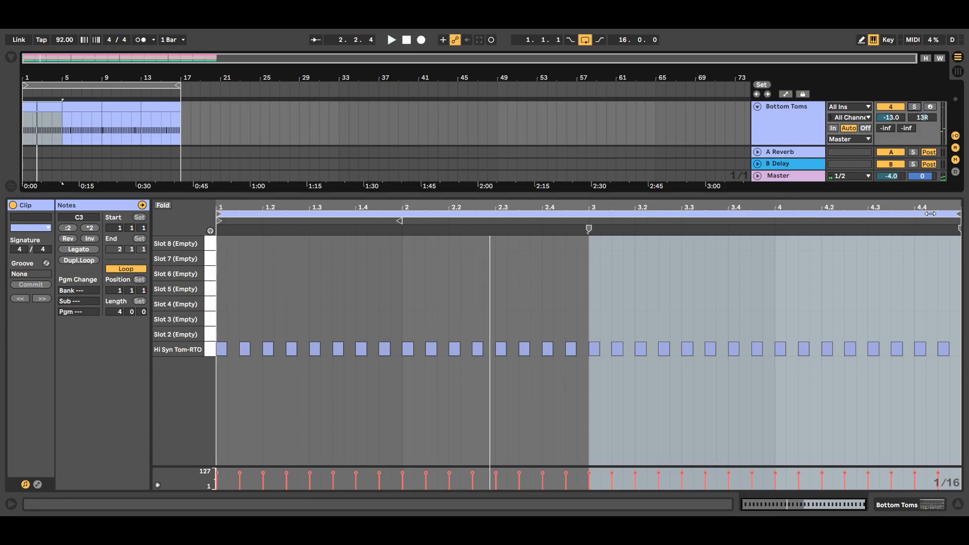
{"action": "left_click", "coordinate": [959, 504]}
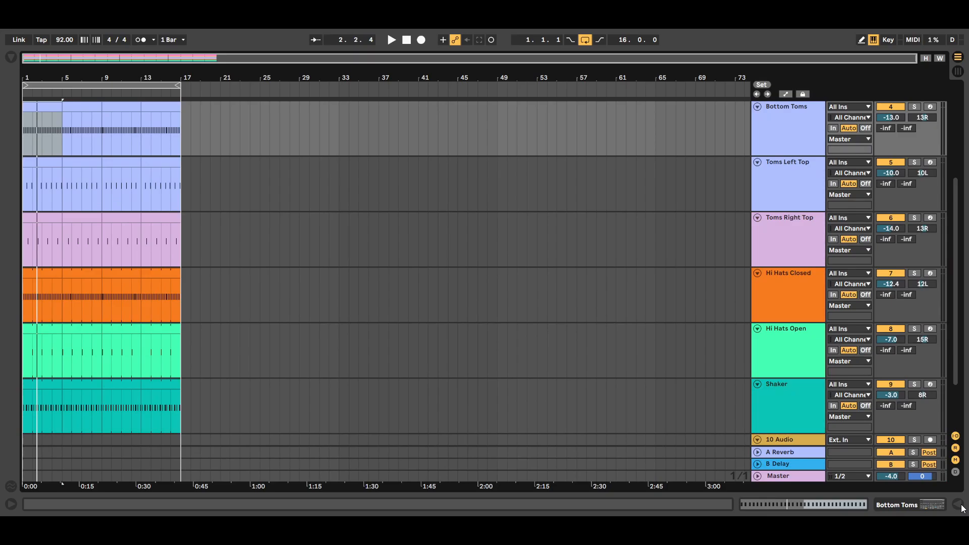
- Listen to the Toms Left Top track soloed while viewing its first clip's notes, leaving it unsoloed with the clip view closed
{"action": "left_click", "coordinate": [44, 218]}
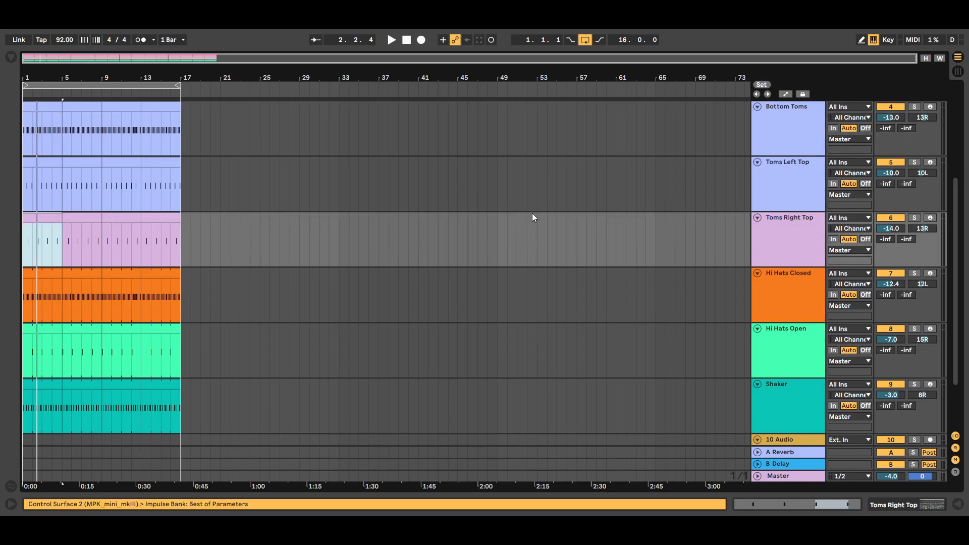
{"action": "left_click", "coordinate": [797, 174]}
{"action": "left_click", "coordinate": [794, 223]}
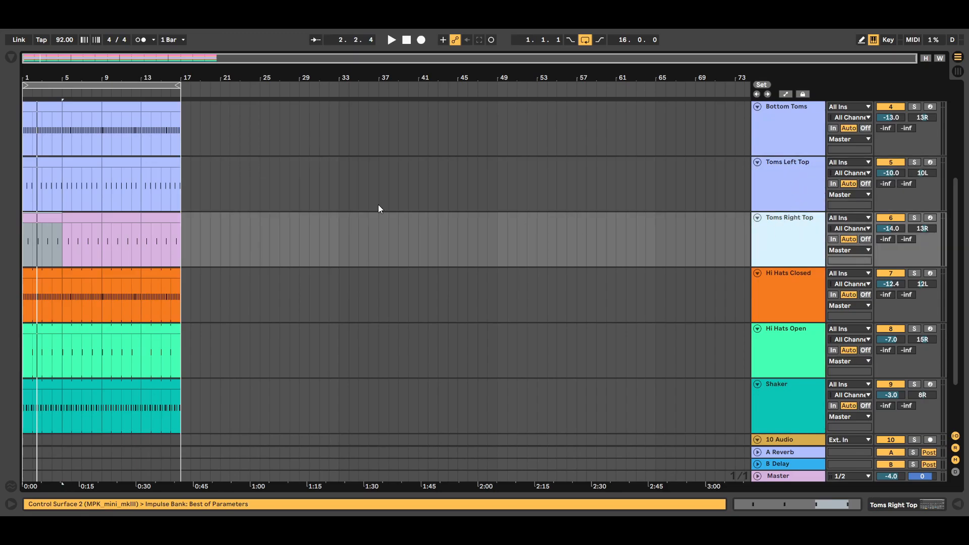
{"action": "key", "text": "Up"}
{"action": "left_click", "coordinate": [391, 39]}
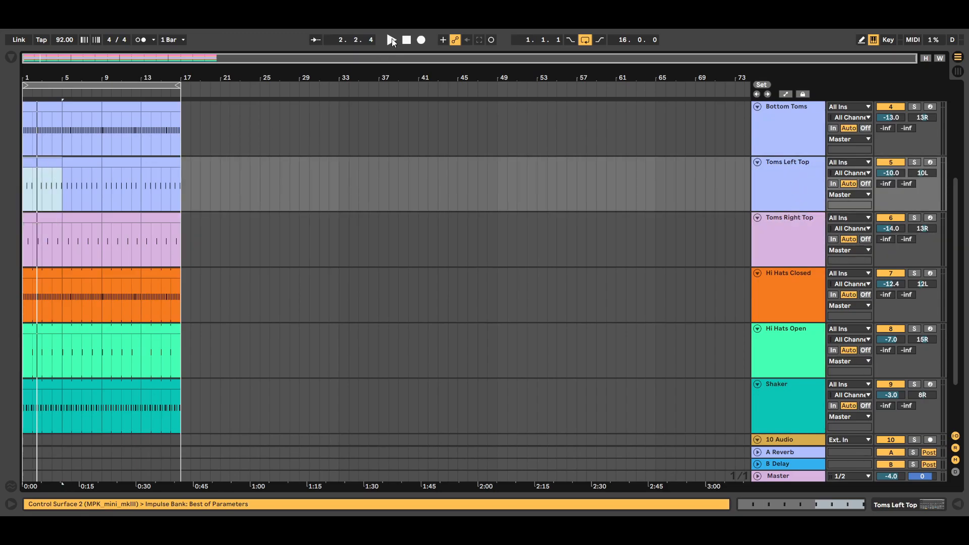
{"action": "left_click", "coordinate": [914, 162]}
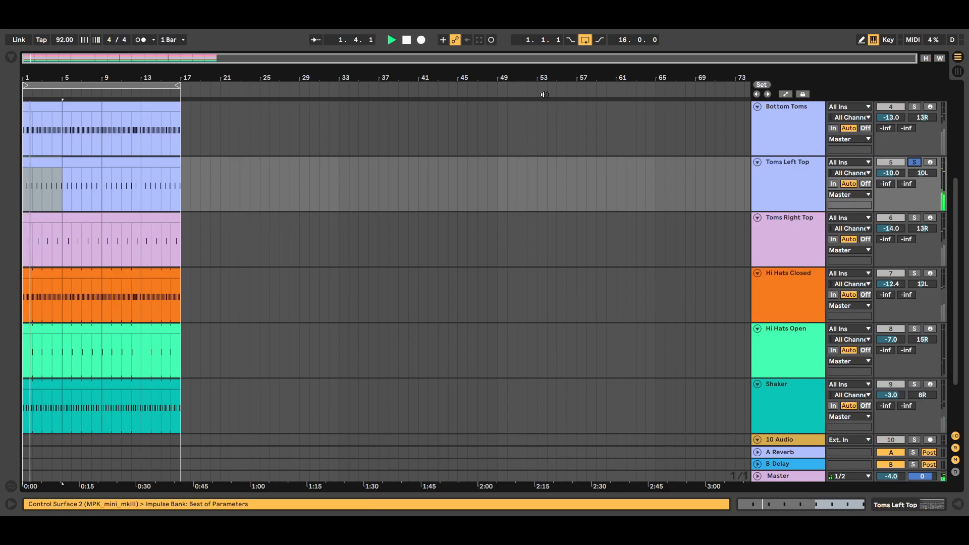
{"action": "double_click", "coordinate": [38, 169]}
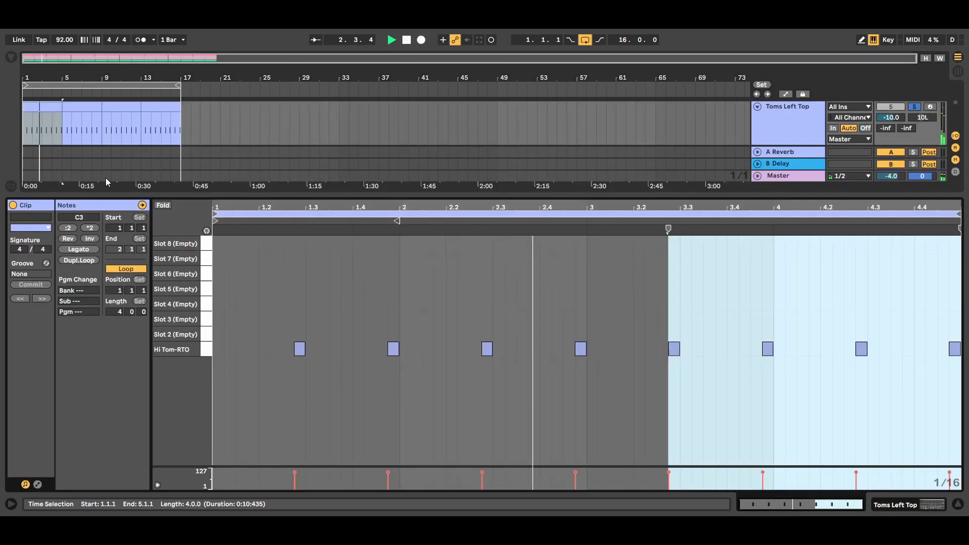
{"action": "left_click", "coordinate": [408, 42]}
{"action": "left_click", "coordinate": [958, 504]}
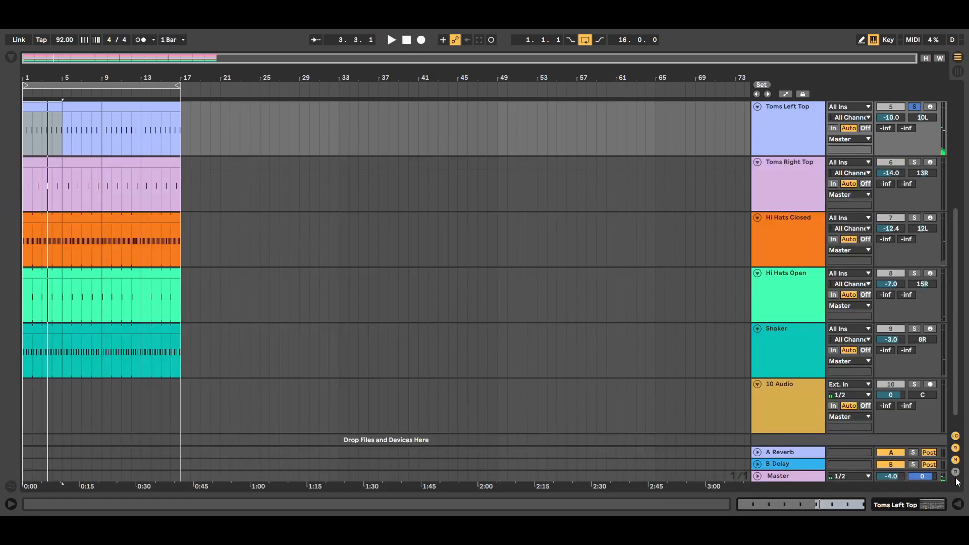
{"action": "left_click", "coordinate": [914, 106]}
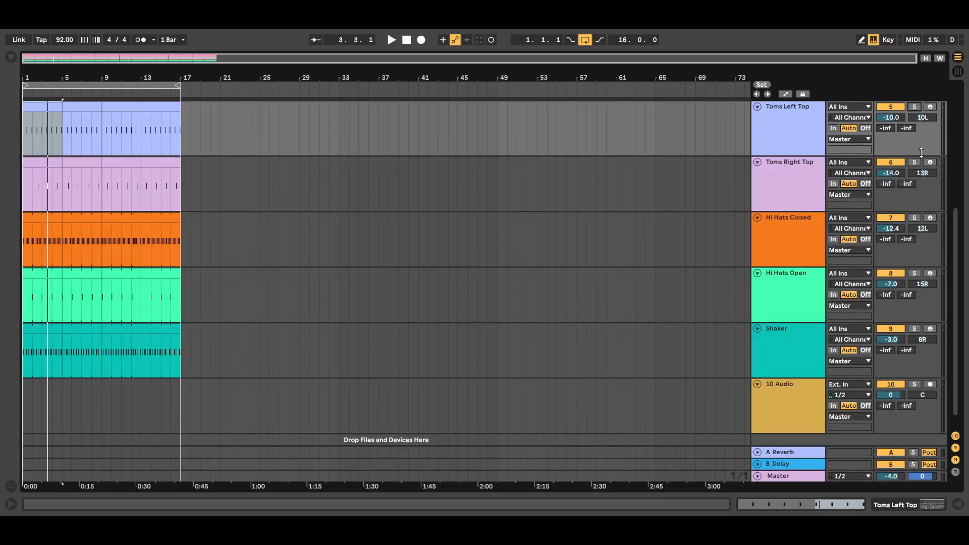
- Open the first Toms Right Top clip, play it briefly within the full beat, and close the clip view
{"action": "left_click", "coordinate": [65, 186]}
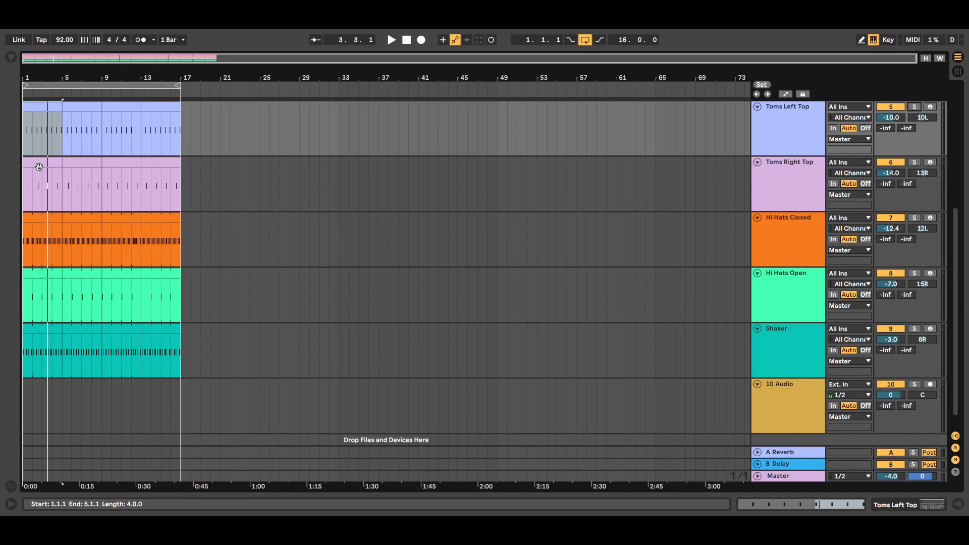
{"action": "double_click", "coordinate": [47, 177]}
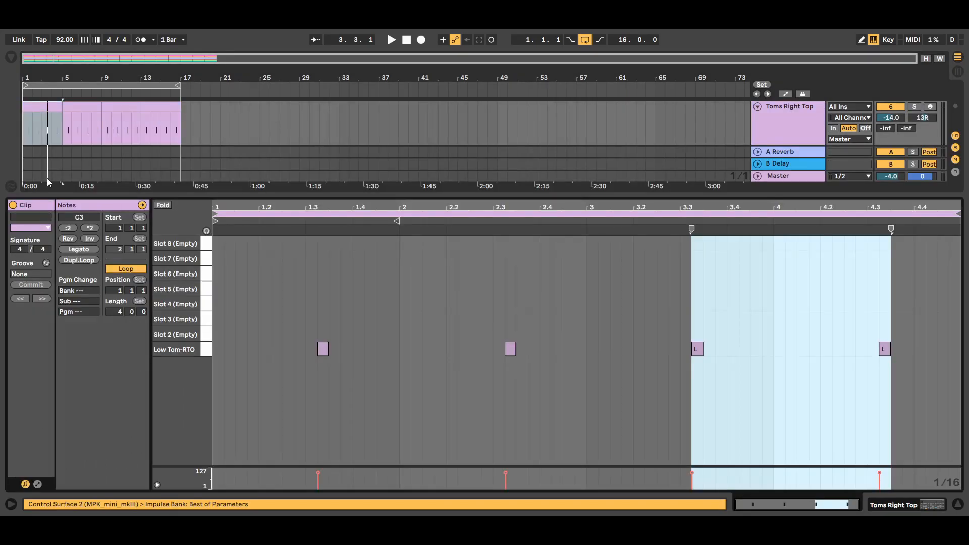
{"action": "left_click", "coordinate": [391, 41]}
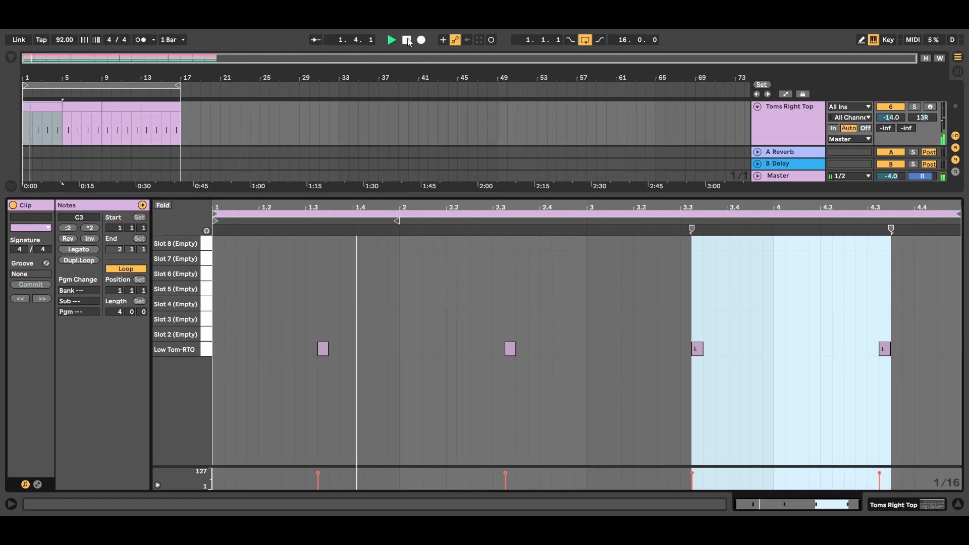
{"action": "left_click", "coordinate": [407, 40]}
{"action": "left_click", "coordinate": [957, 505]}
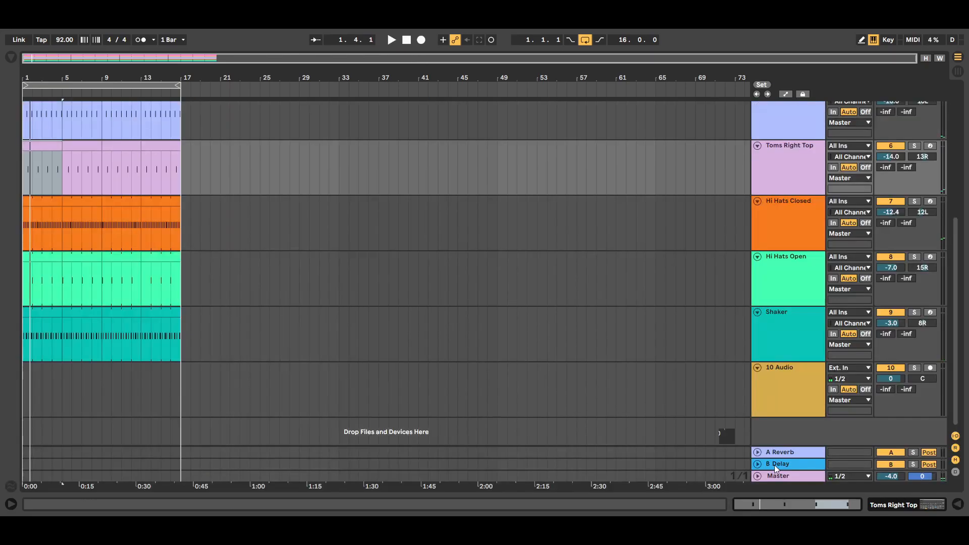
- Inspect the notes of the first Hi Hats Closed and Hi Hats Open clips, closing the clip view after each
{"action": "scroll", "coordinate": [962, 240], "scroll_direction": "up", "scroll_amount": 2}
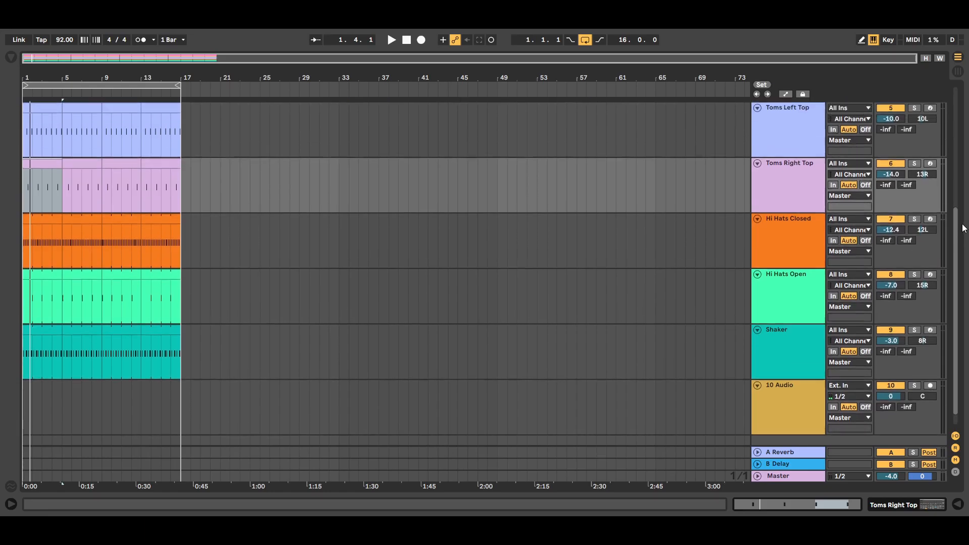
{"action": "double_click", "coordinate": [45, 229]}
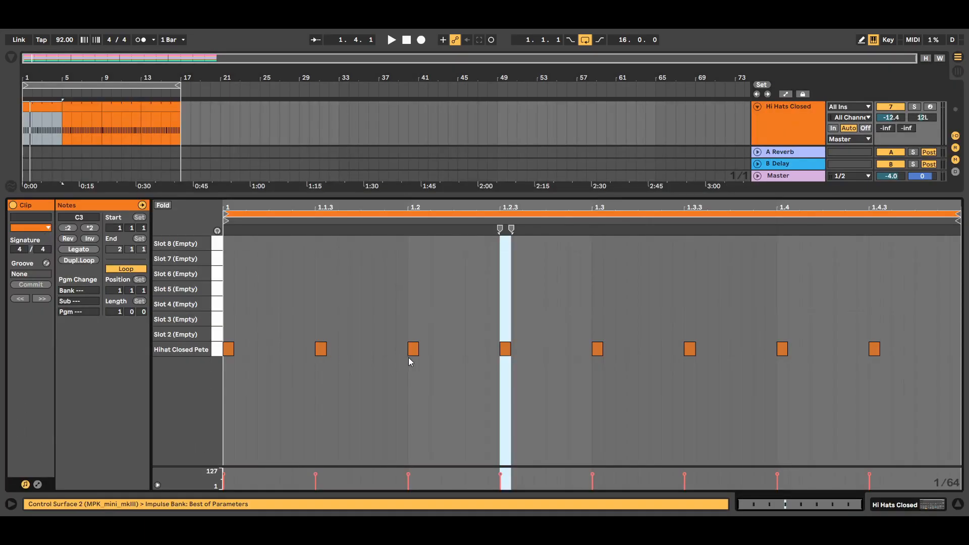
{"action": "left_click", "coordinate": [958, 506]}
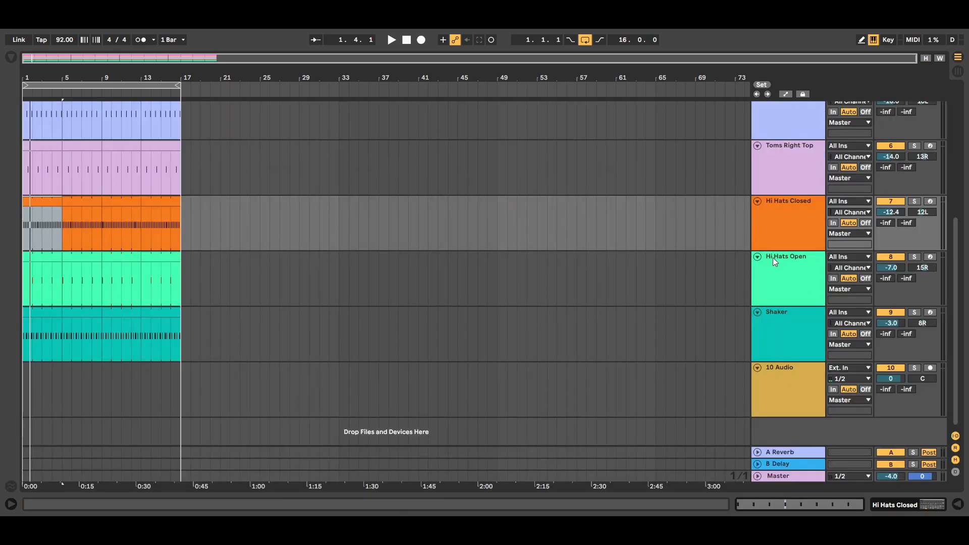
{"action": "double_click", "coordinate": [43, 267]}
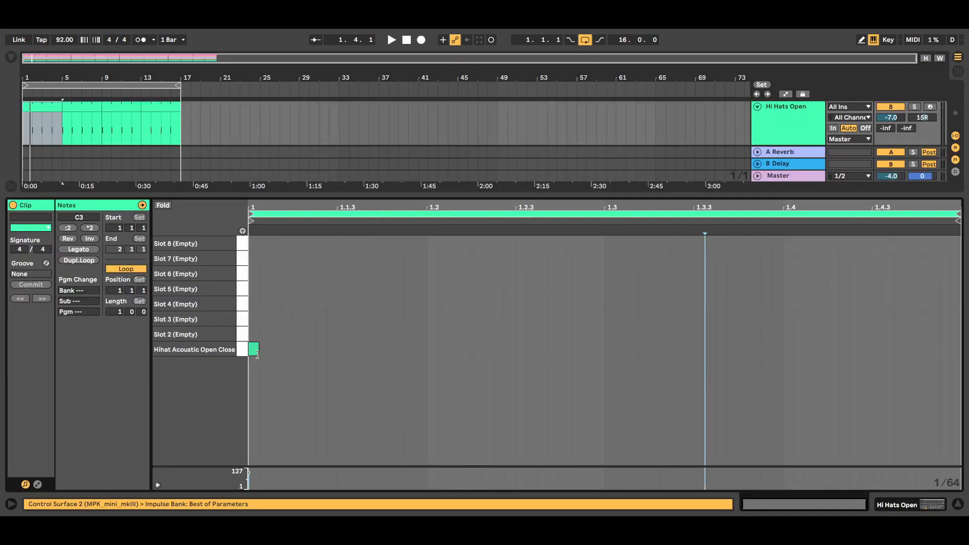
{"action": "left_click", "coordinate": [958, 505]}
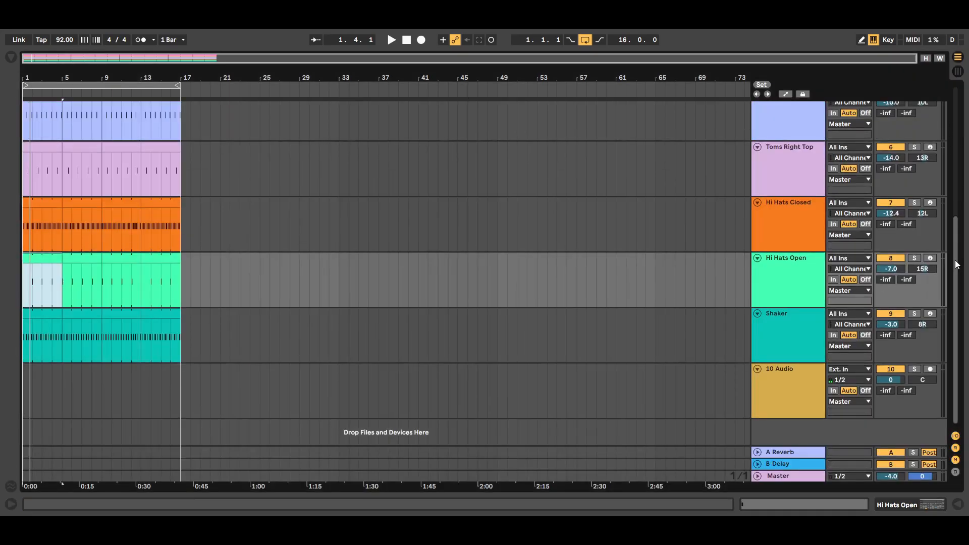
- Open the first Shaker clip and listen to the Shaker track soloed, leaving the track unsoloed
{"action": "double_click", "coordinate": [43, 314]}
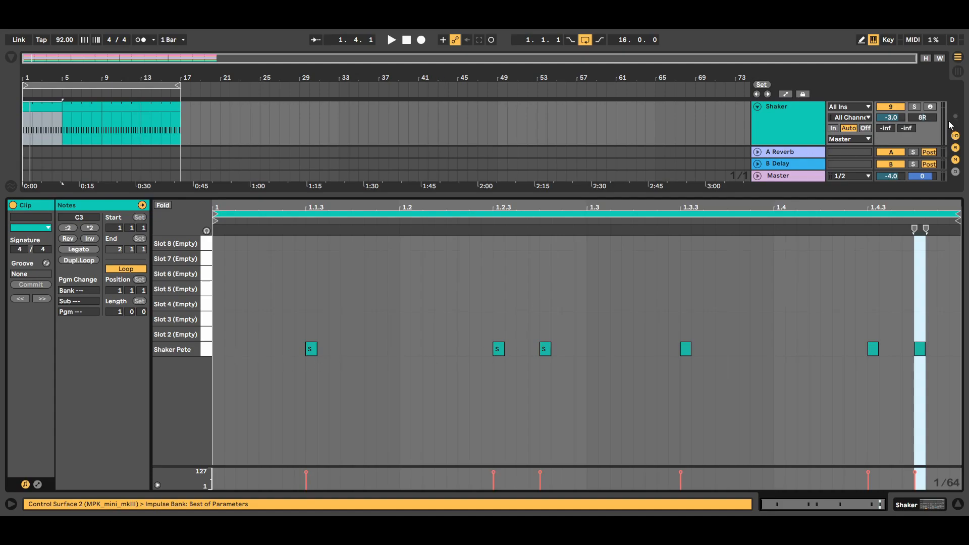
{"action": "left_click", "coordinate": [914, 107]}
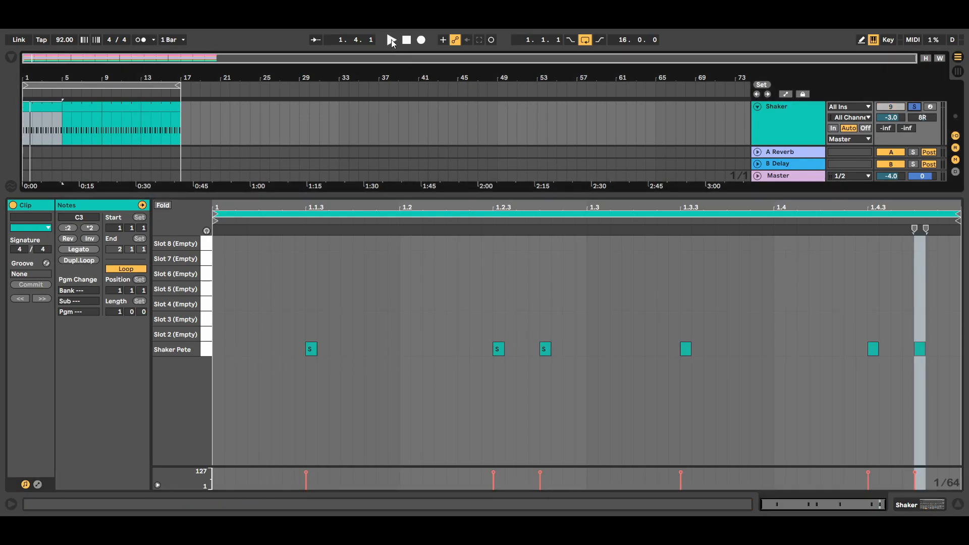
{"action": "left_click", "coordinate": [392, 40]}
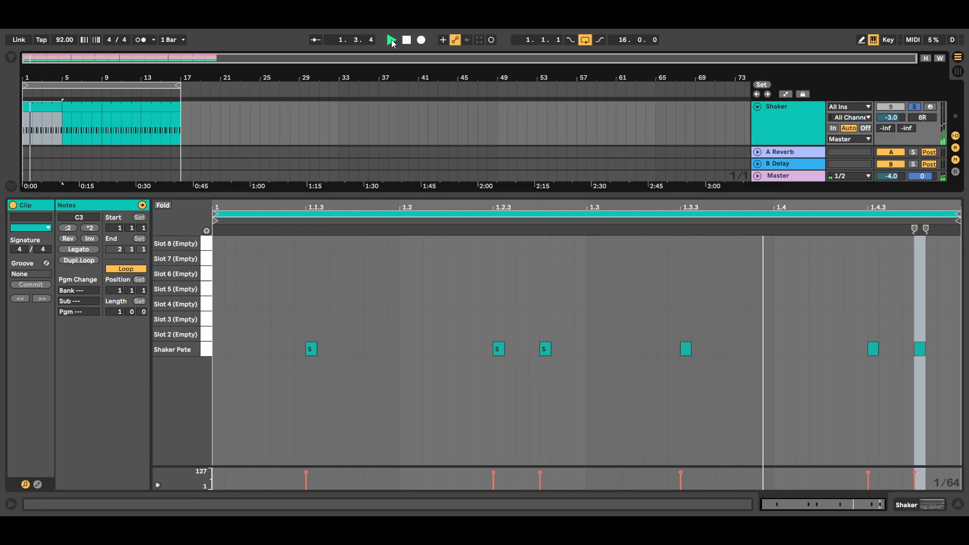
{"action": "left_click", "coordinate": [915, 107]}
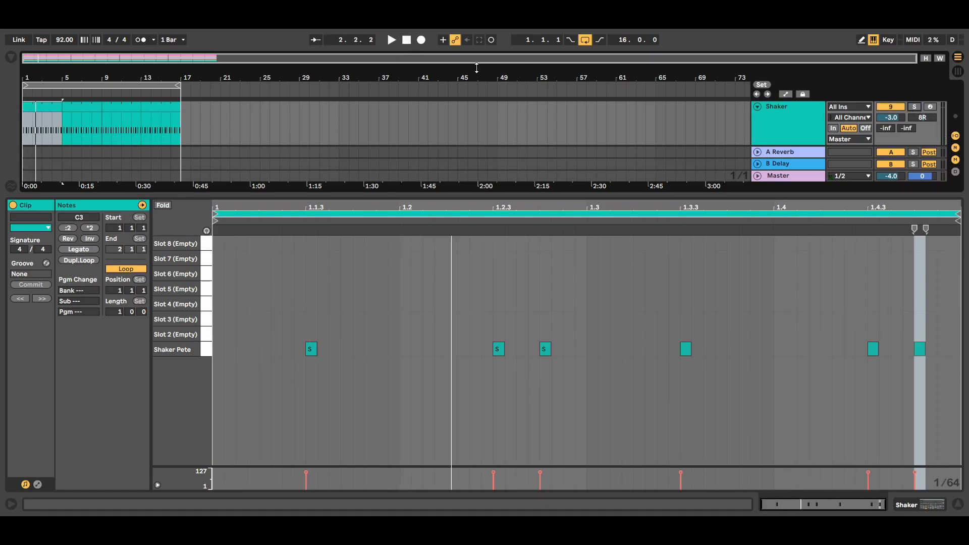
- Close the clip view and play the full beat while viewing the upper tracks, ending with playback stopped
{"action": "key", "text": "space"}
{"action": "left_click", "coordinate": [957, 505]}
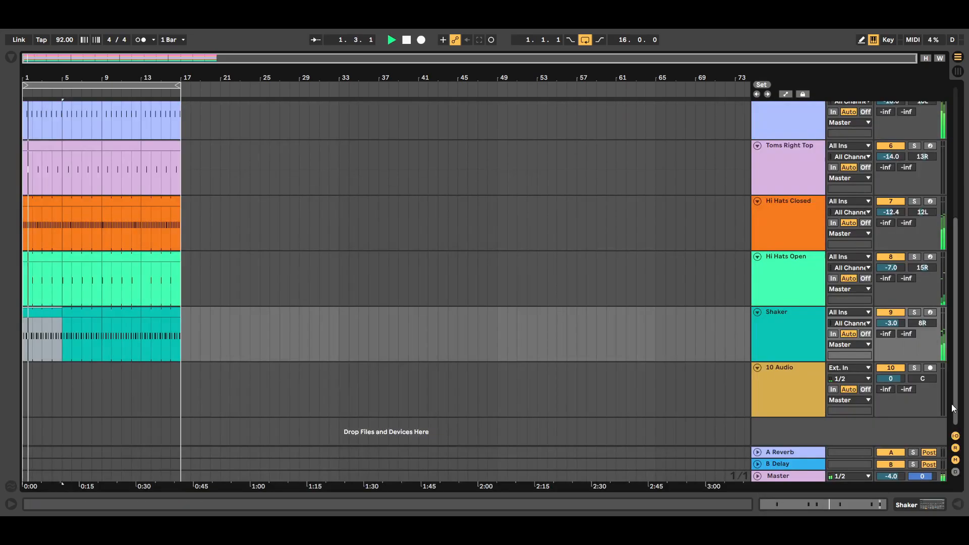
{"action": "scroll", "coordinate": [454, 278], "scroll_direction": "up", "scroll_amount": 10}
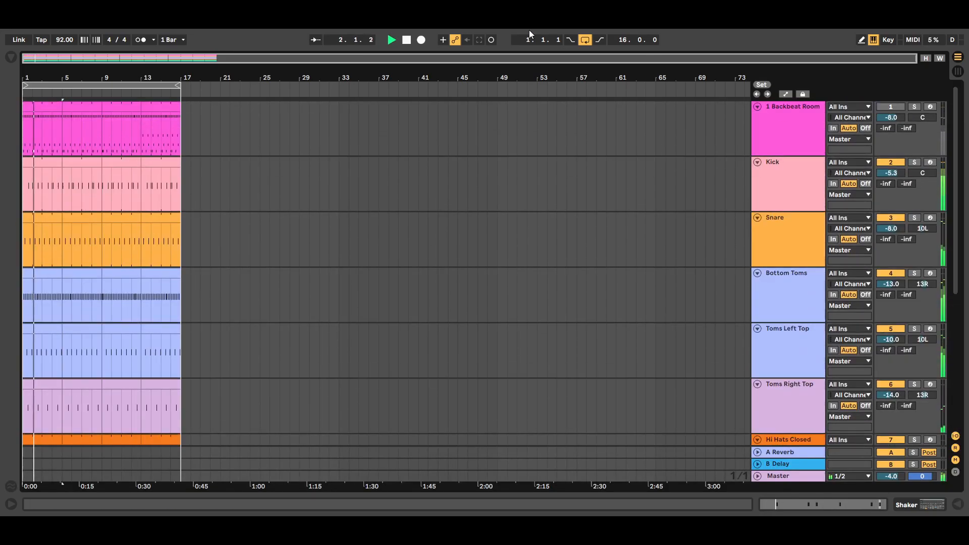
{"action": "left_click", "coordinate": [406, 40]}
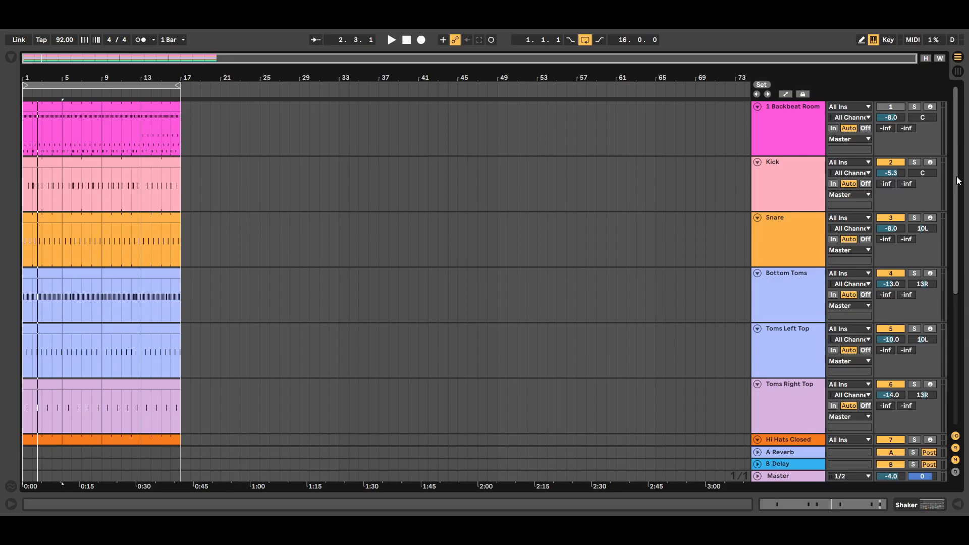
- Show the Kick track's devices and add EQ Eight from the Audio Effects after its Impulse
{"action": "double_click", "coordinate": [785, 183]}
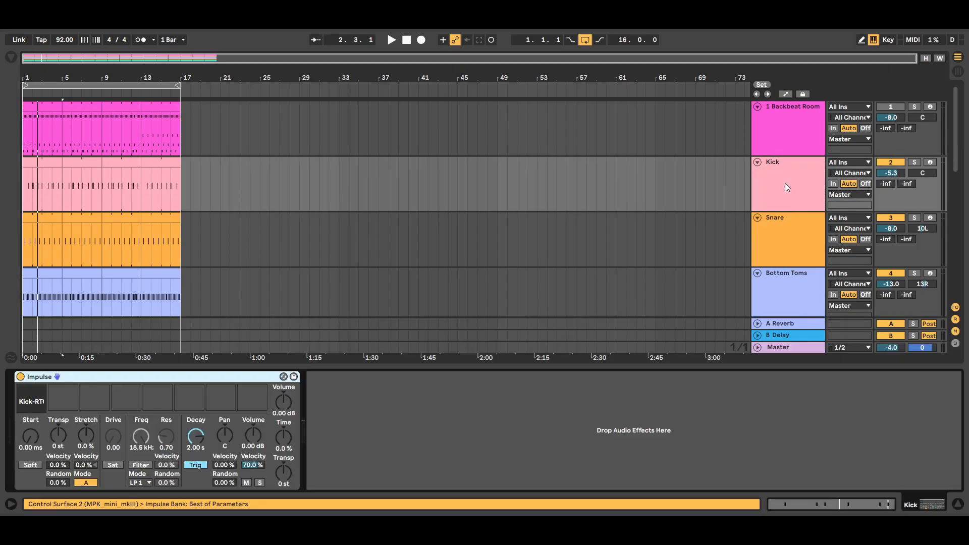
{"action": "left_click", "coordinate": [10, 56]}
{"action": "left_click", "coordinate": [36, 158]}
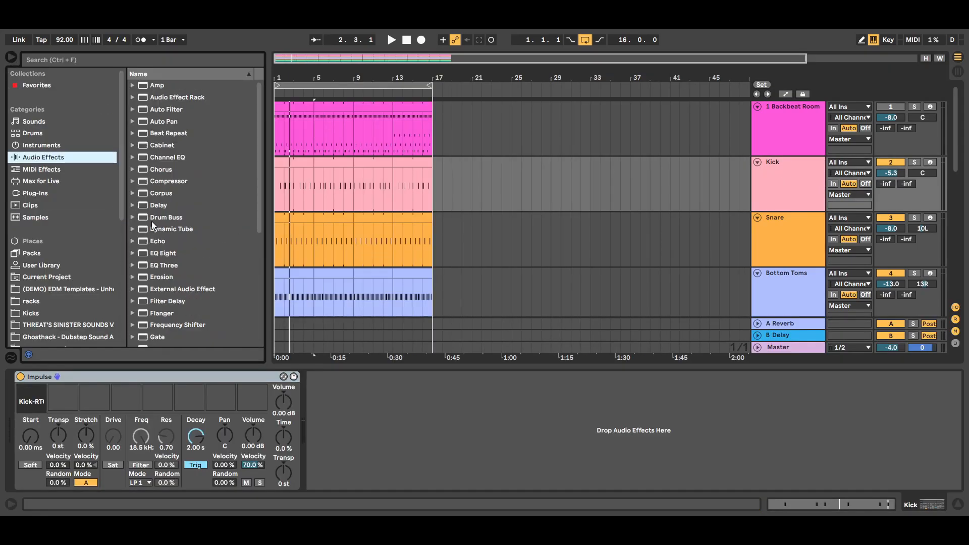
{"action": "left_click", "coordinate": [163, 253]}
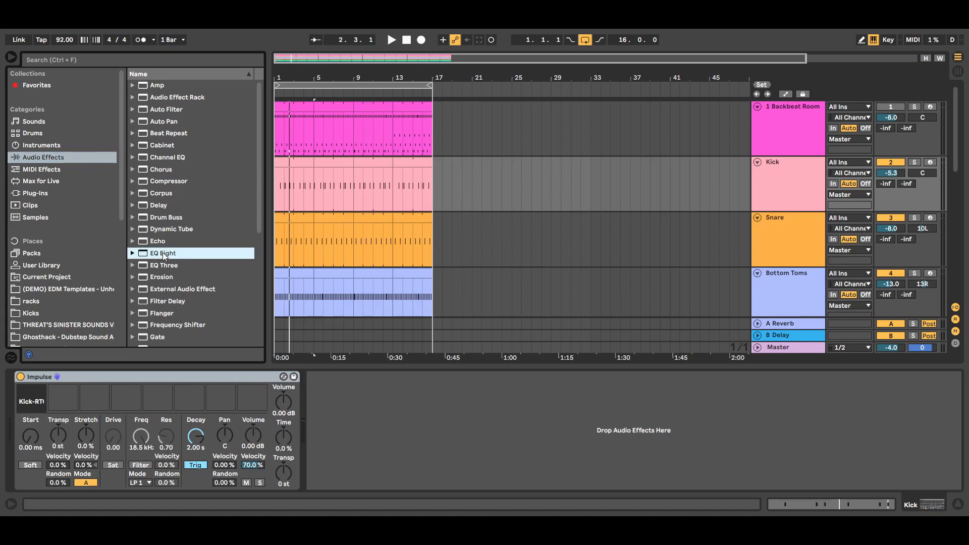
{"action": "left_click_drag", "start_coordinate": [297, 359], "coordinate": [380, 409]}
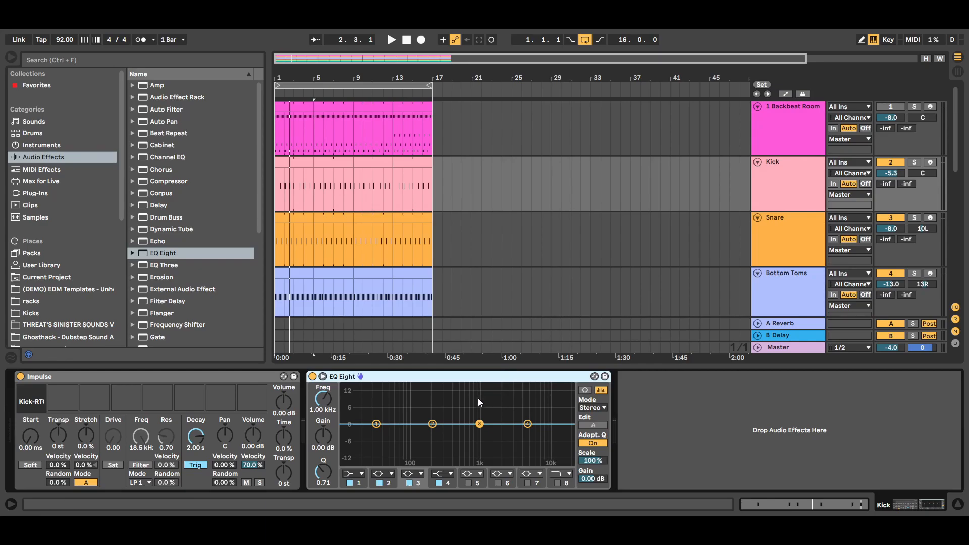
- Shape the Kick's EQ Eight with a low cut on band 1, a boost near 100 Hz on band 2, and a -3.35 dB dip at 1.02 kHz
{"action": "left_click", "coordinate": [377, 424]}
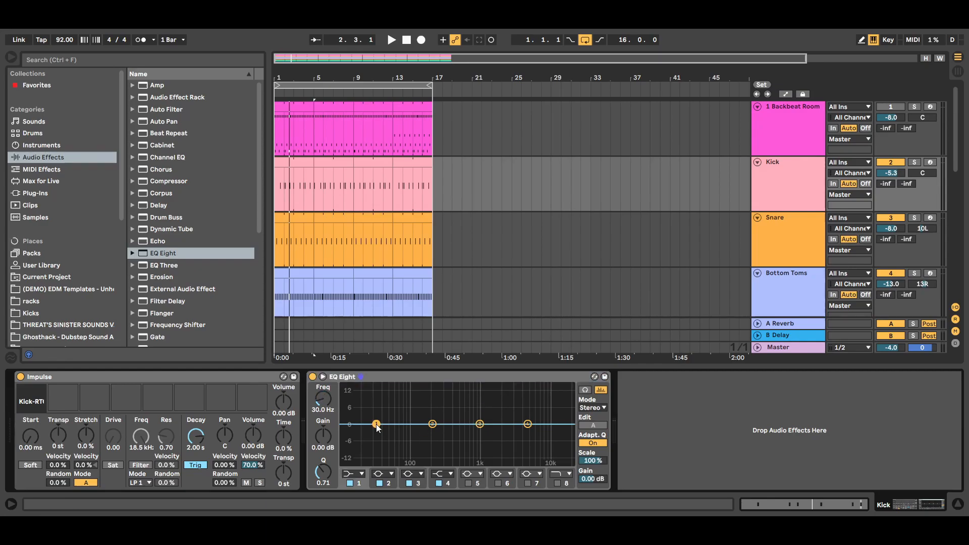
{"action": "left_click", "coordinate": [362, 474]}
{"action": "left_click", "coordinate": [350, 397]}
{"action": "left_click_drag", "start_coordinate": [376, 433], "coordinate": [360, 433]}
{"action": "left_click_drag", "start_coordinate": [432, 424], "coordinate": [411, 408]}
{"action": "left_click_drag", "start_coordinate": [479, 424], "coordinate": [480, 432]}
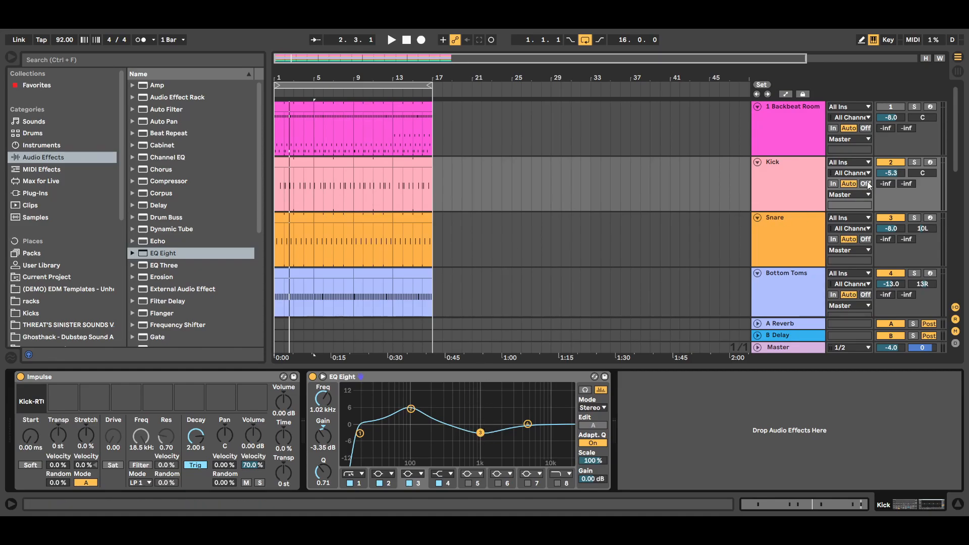
- Audition the Kick soloed and within the full beat, setting its EQ band 2 boost to about 5.58 dB, and stop playback
{"action": "left_click", "coordinate": [913, 163]}
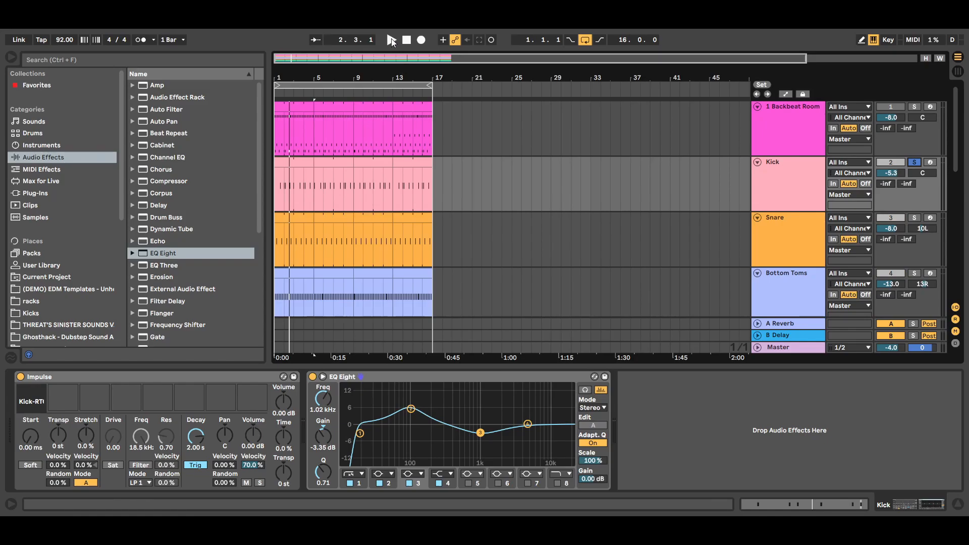
{"action": "left_click", "coordinate": [392, 41]}
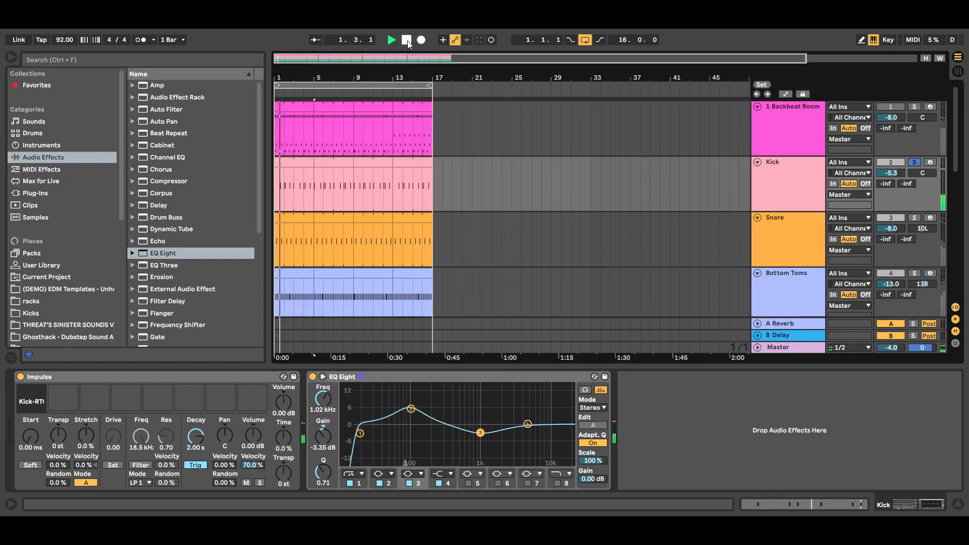
{"action": "left_click", "coordinate": [914, 163]}
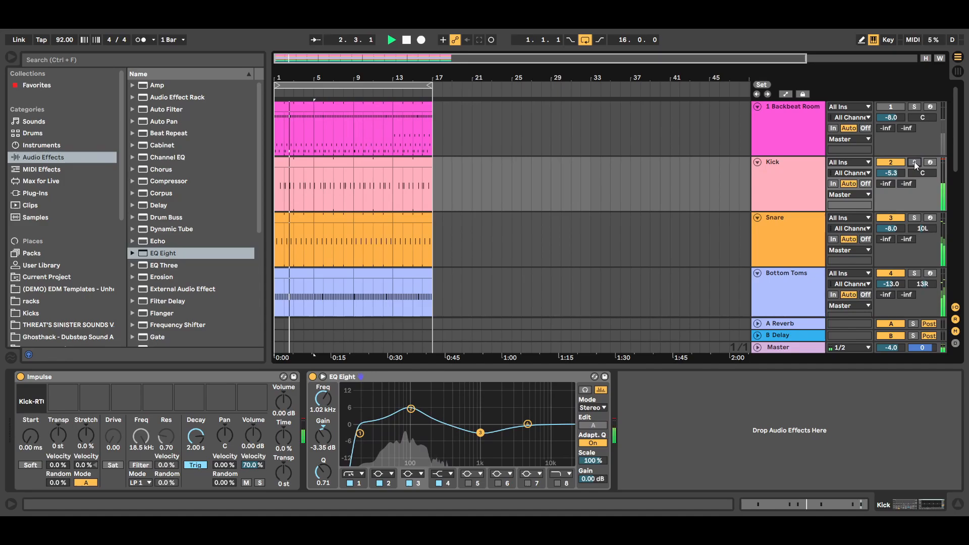
{"action": "left_click", "coordinate": [411, 409]}
{"action": "left_click_drag", "start_coordinate": [411, 408], "coordinate": [411, 410]}
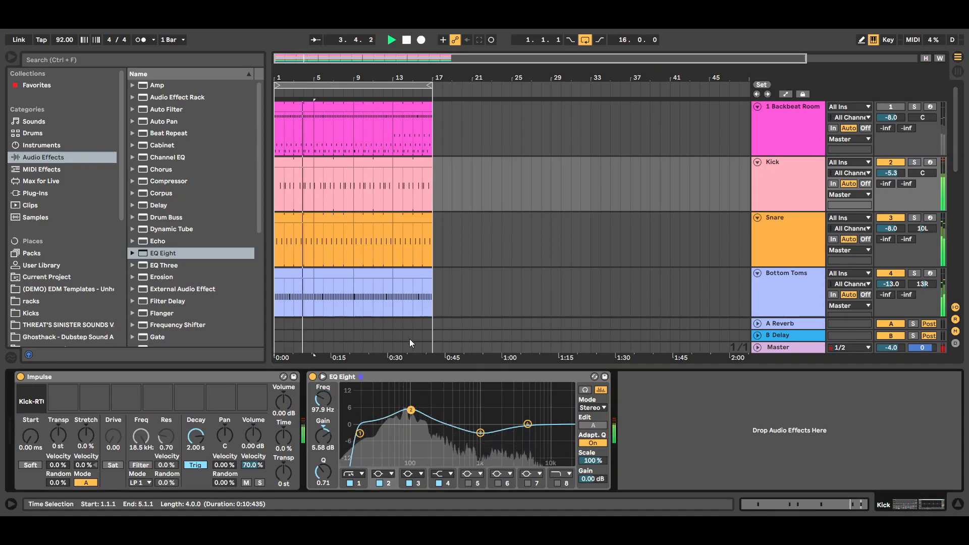
{"action": "left_click", "coordinate": [406, 41]}
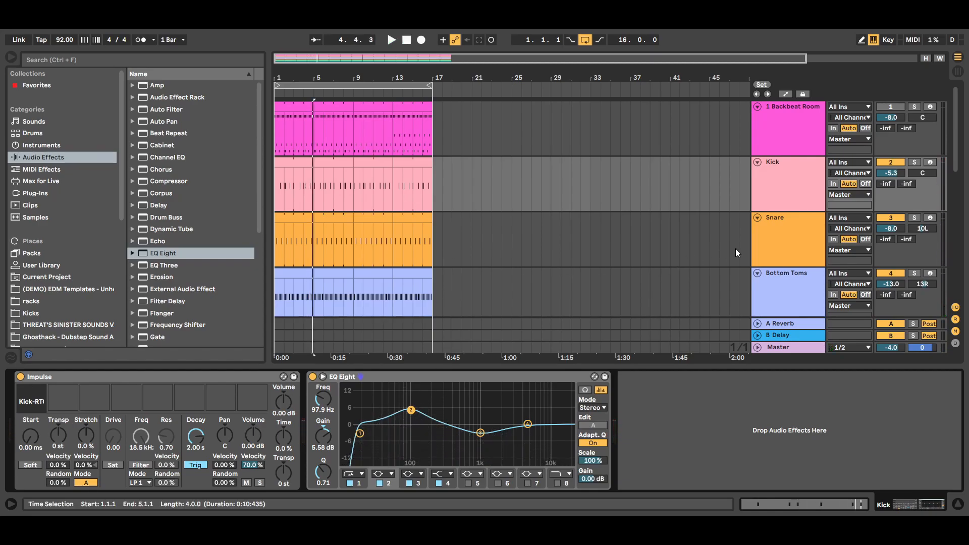
- Add EQ Eight to the Snare track with a band 1 low cut at about 107 Hz and a band 2 boost of about 6.07 dB at 225 Hz
{"action": "left_click", "coordinate": [776, 246]}
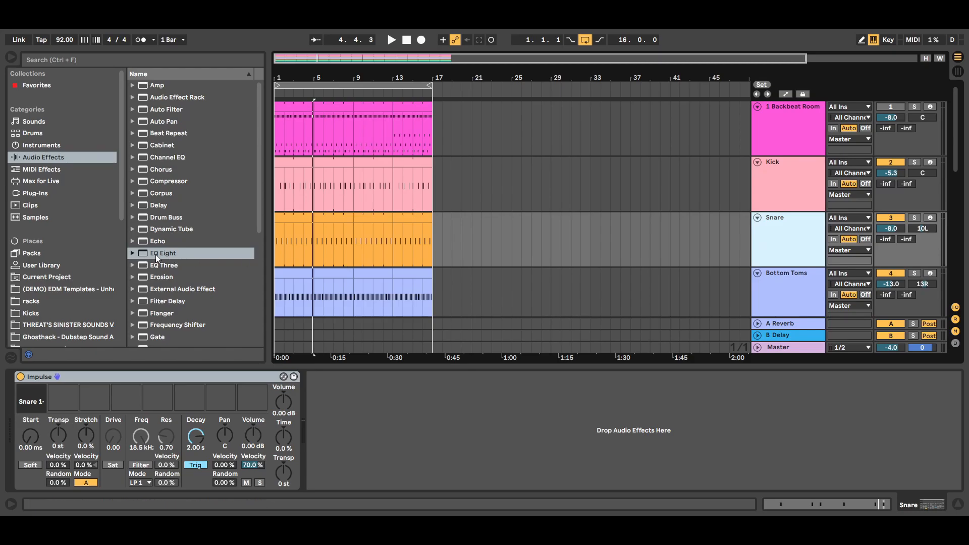
{"action": "left_click_drag", "start_coordinate": [167, 253], "coordinate": [386, 401]}
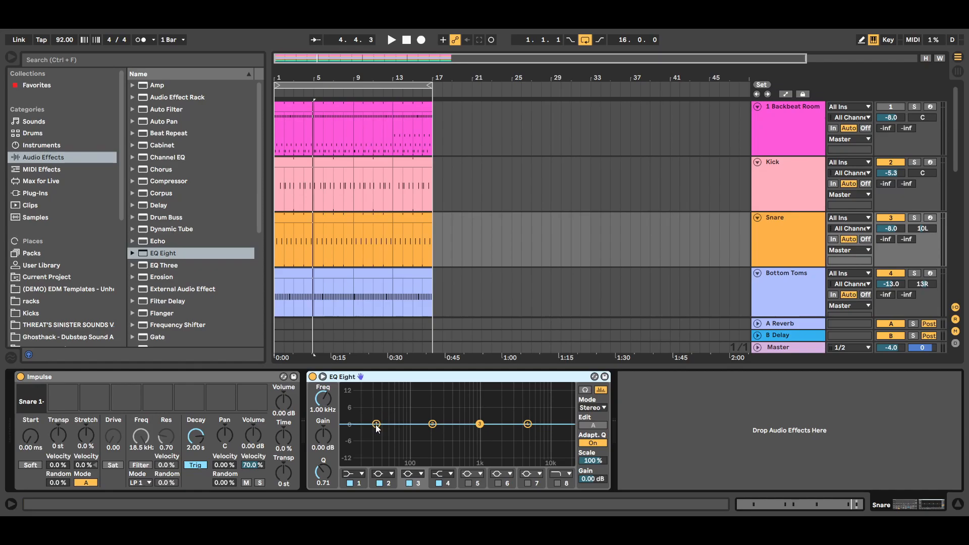
{"action": "left_click", "coordinate": [376, 424]}
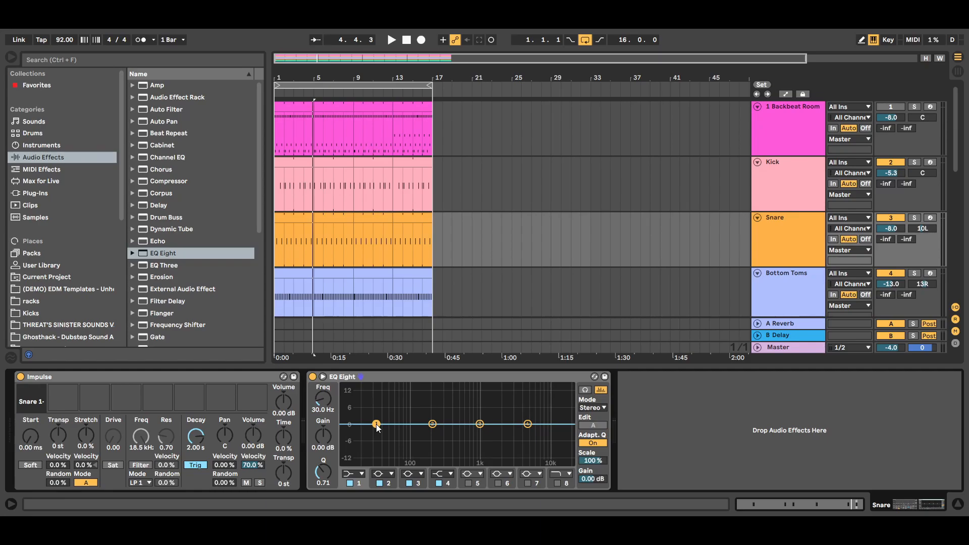
{"action": "left_click", "coordinate": [361, 473]}
{"action": "left_click", "coordinate": [361, 399]}
{"action": "left_click_drag", "start_coordinate": [377, 435], "coordinate": [414, 429]}
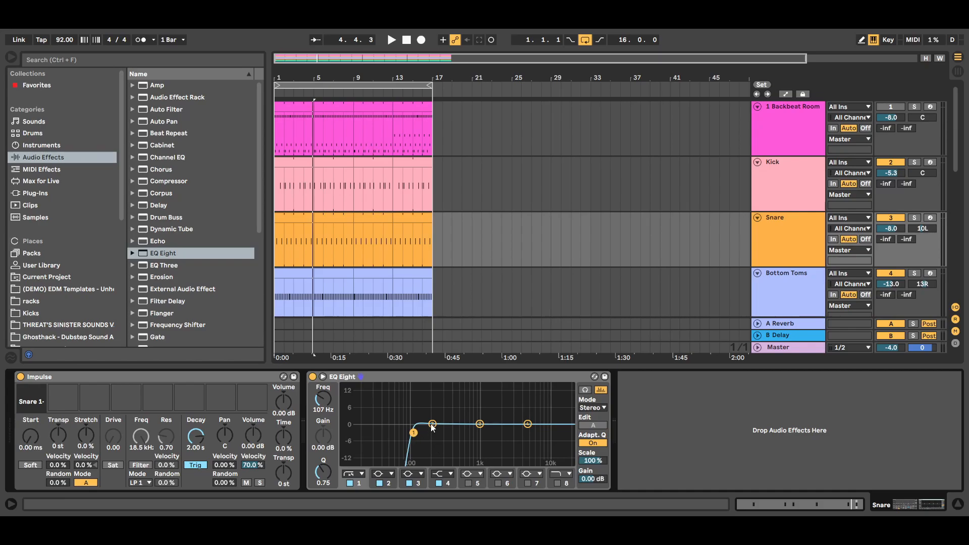
{"action": "left_click_drag", "start_coordinate": [432, 424], "coordinate": [436, 408]}
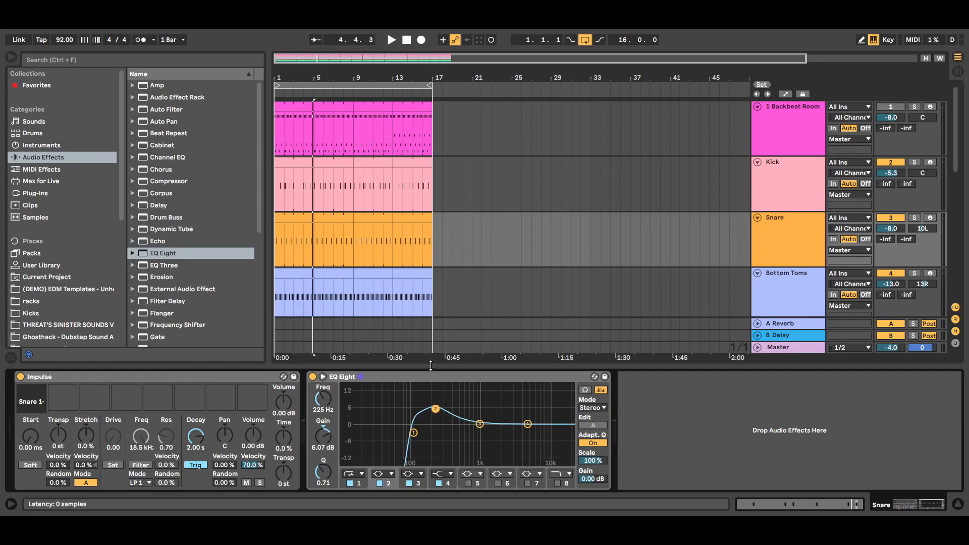
- Add Reverb after the Snare's EQ Eight and lower its Dry/Wet to 25 % while listening to the full beat
{"action": "left_click_drag", "start_coordinate": [260, 186], "coordinate": [253, 293]}
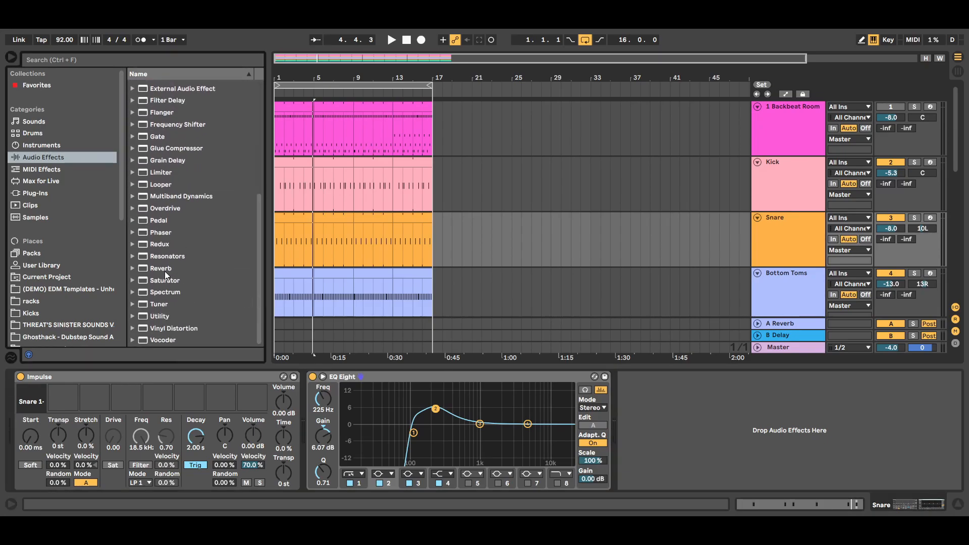
{"action": "left_click_drag", "start_coordinate": [165, 269], "coordinate": [655, 421]}
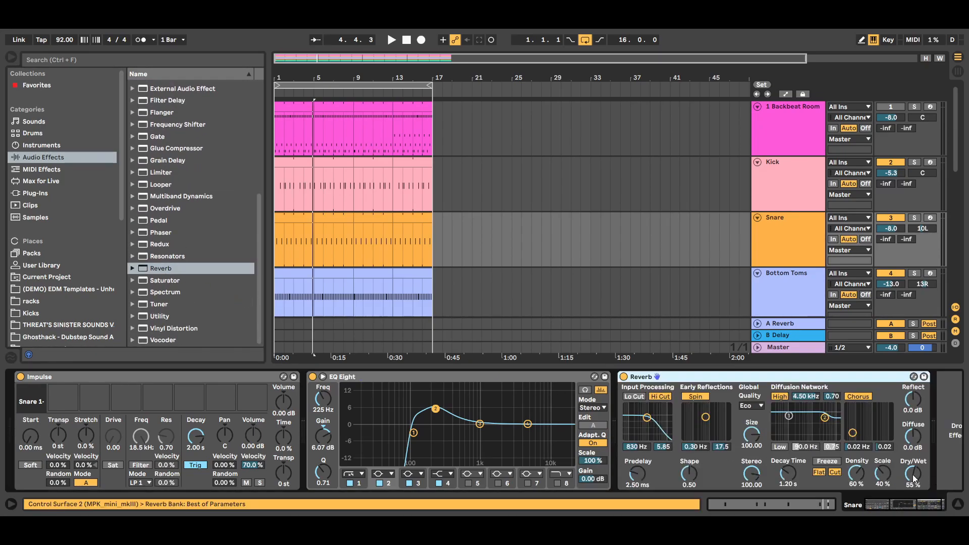
{"action": "left_click_drag", "start_coordinate": [912, 475], "coordinate": [912, 493]}
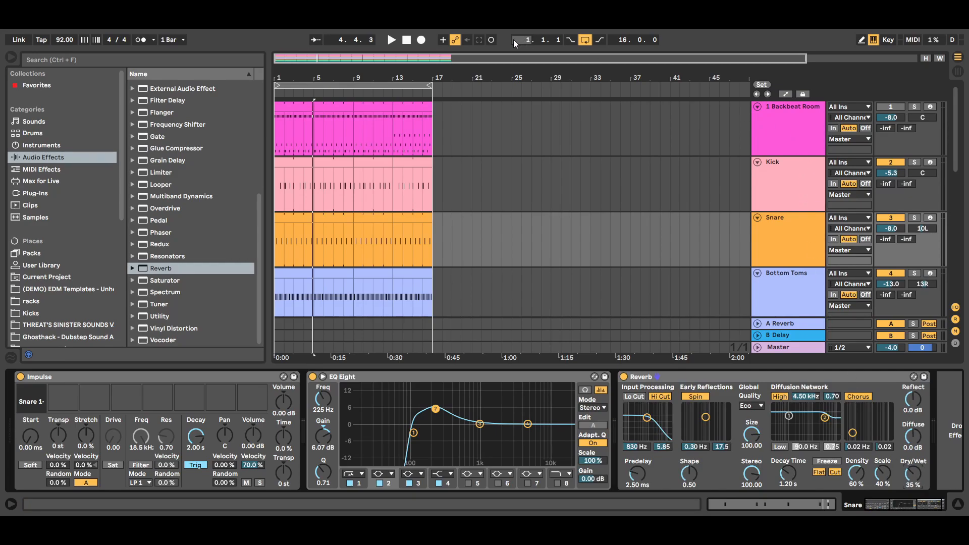
{"action": "left_click", "coordinate": [391, 40]}
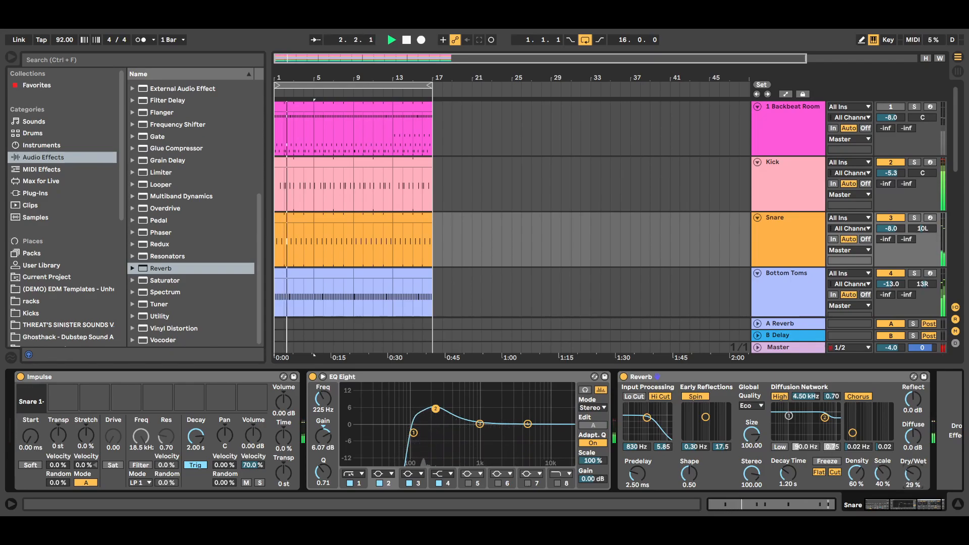
{"action": "left_click_drag", "start_coordinate": [912, 473], "coordinate": [912, 479]}
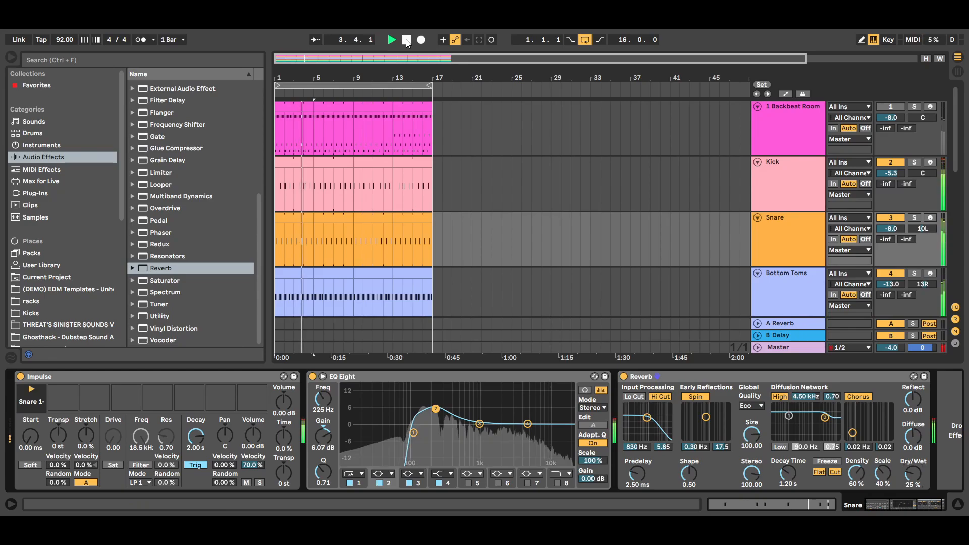
{"action": "left_click", "coordinate": [407, 40]}
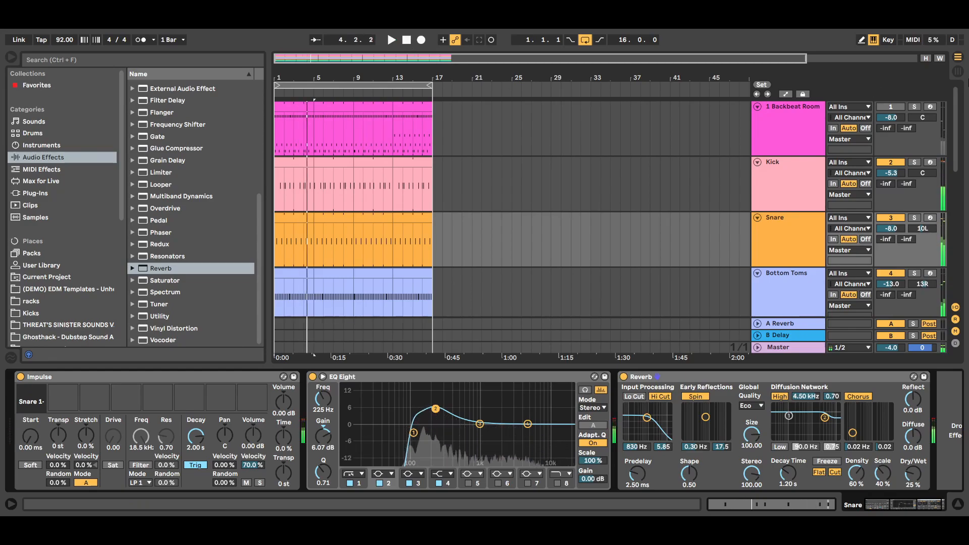
- Check the mixer levels in Session View during playback, lower the Master volume to -7.0 dB, and return to Arrangement View
{"action": "key", "text": "Tab"}
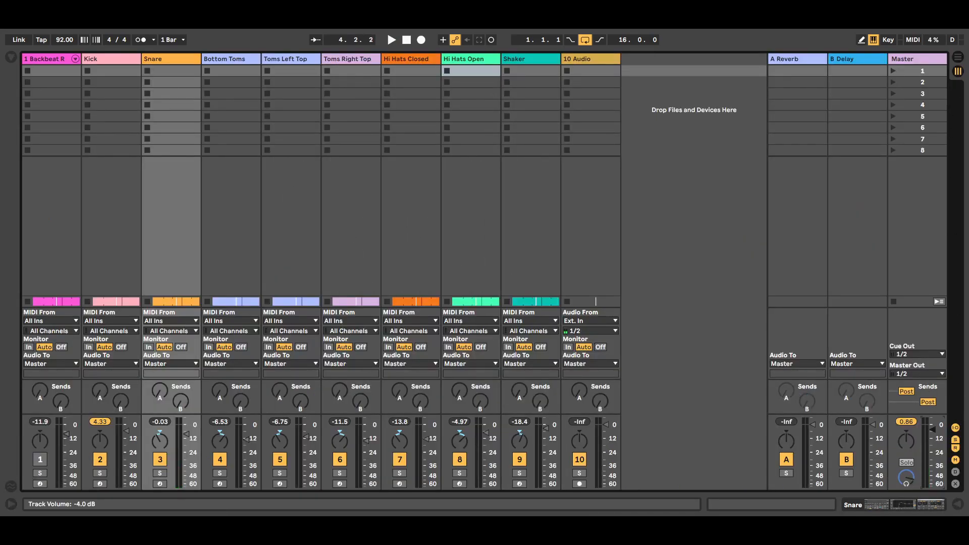
{"action": "key", "text": "space"}
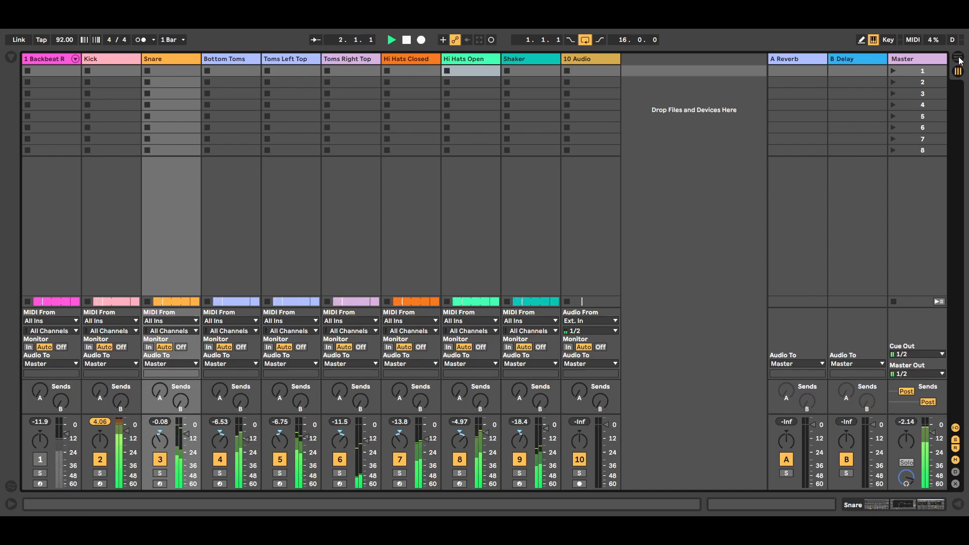
{"action": "left_click", "coordinate": [407, 41]}
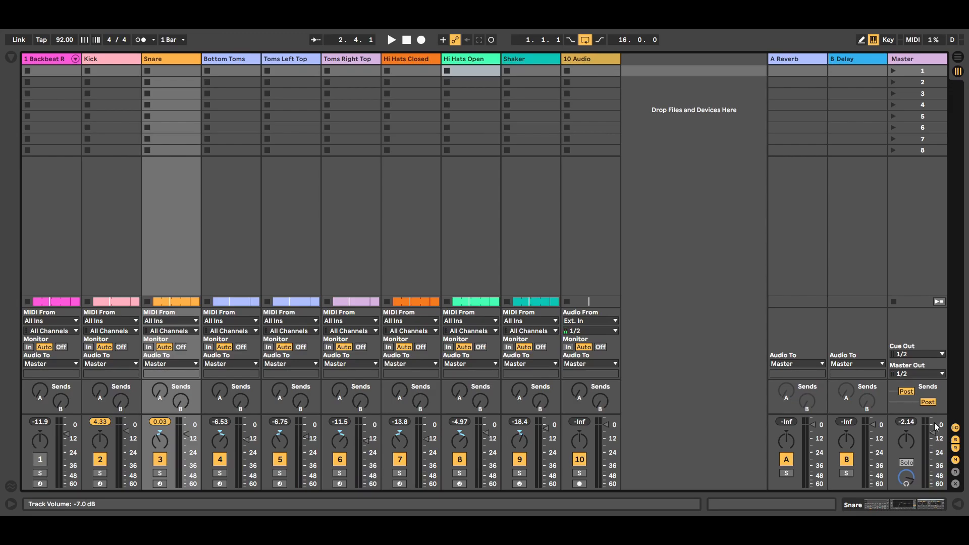
{"action": "left_click", "coordinate": [958, 58]}
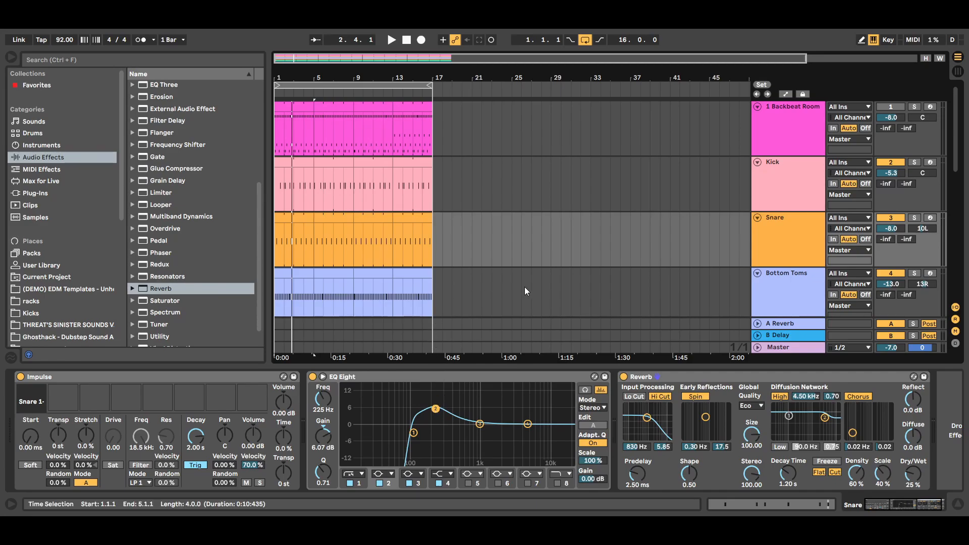
- Add EQ Eight to the Bottom Toms track and set its band 1 to a low cut at about 104 Hz
{"action": "left_click", "coordinate": [958, 504]}
{"action": "left_click", "coordinate": [785, 291]}
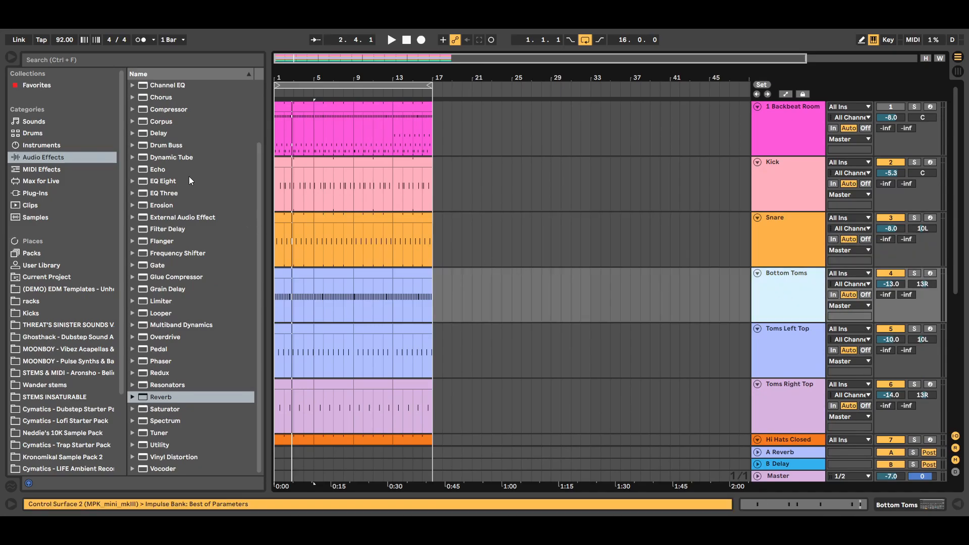
{"action": "left_click", "coordinate": [161, 181]}
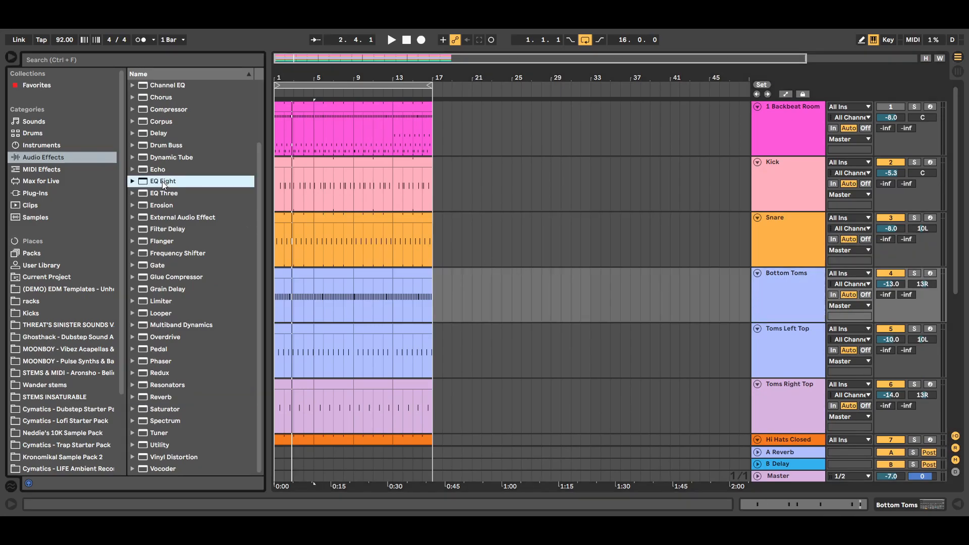
{"action": "left_click_drag", "start_coordinate": [162, 180], "coordinate": [759, 291]}
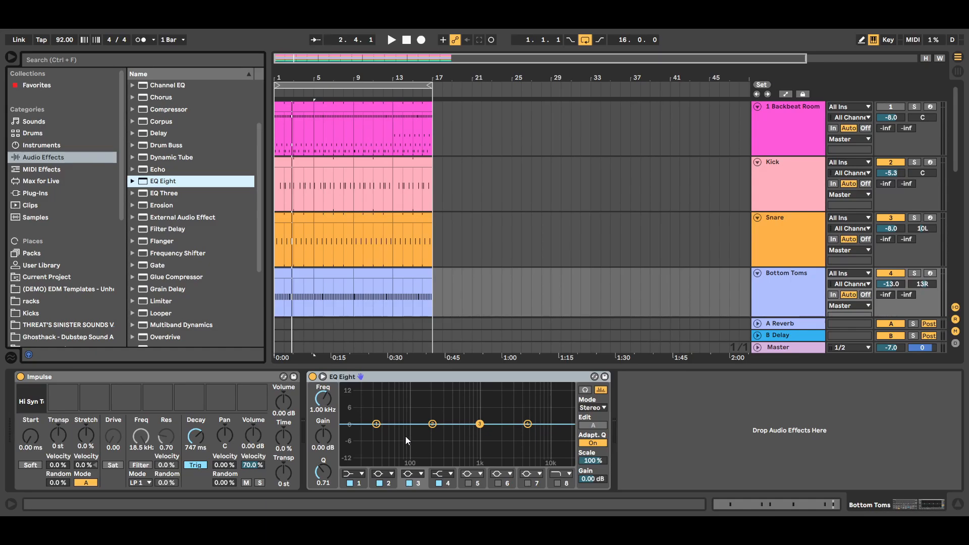
{"action": "left_click", "coordinate": [376, 423]}
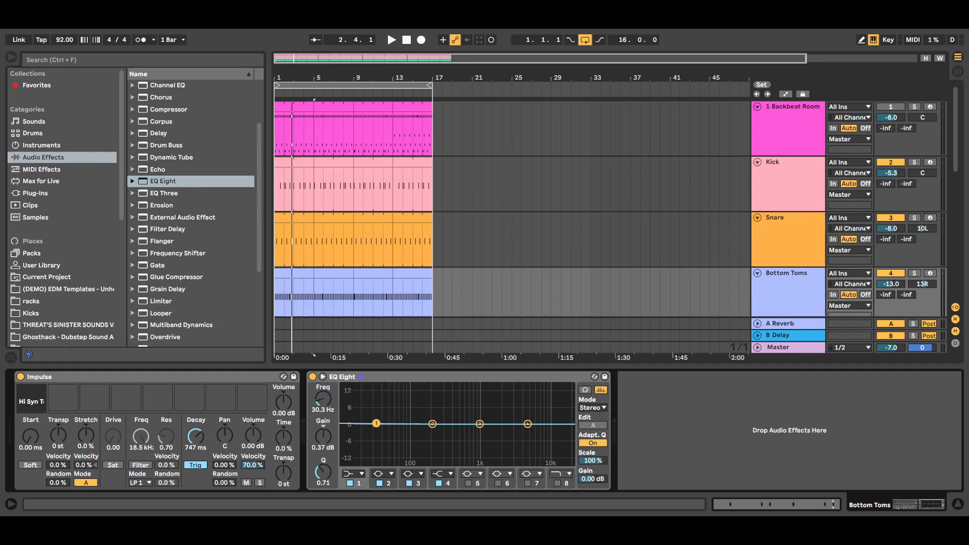
{"action": "left_click", "coordinate": [356, 401]}
{"action": "left_click_drag", "start_coordinate": [376, 433], "coordinate": [415, 437]}
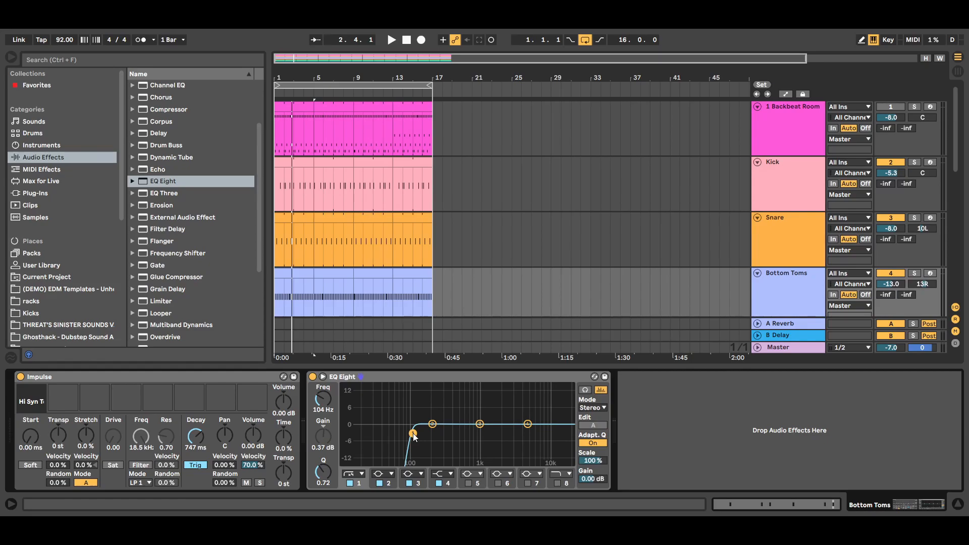
- Audition the Bottom Toms soloed, with EQ Eight bypassed and active, and within the full beat, and stop playback
{"action": "left_click", "coordinate": [392, 40]}
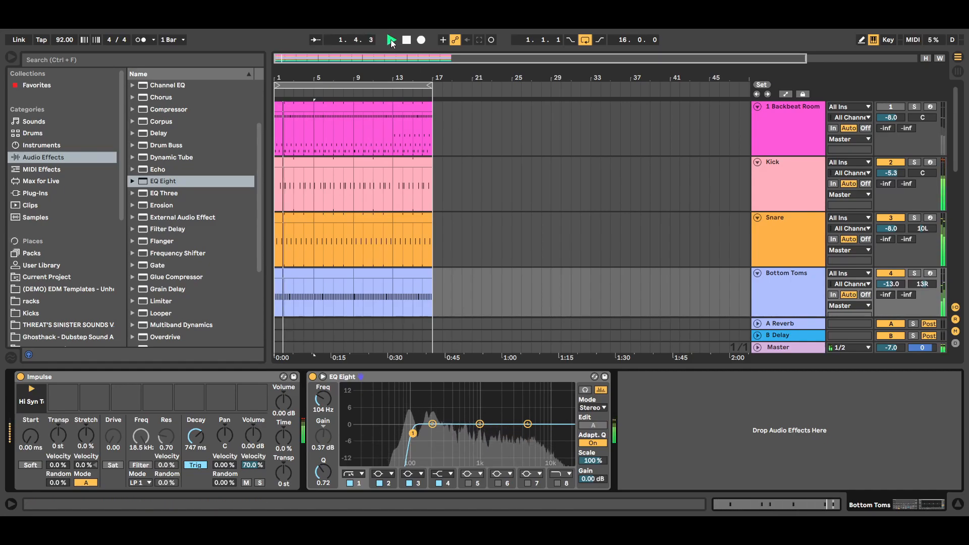
{"action": "left_click", "coordinate": [915, 273]}
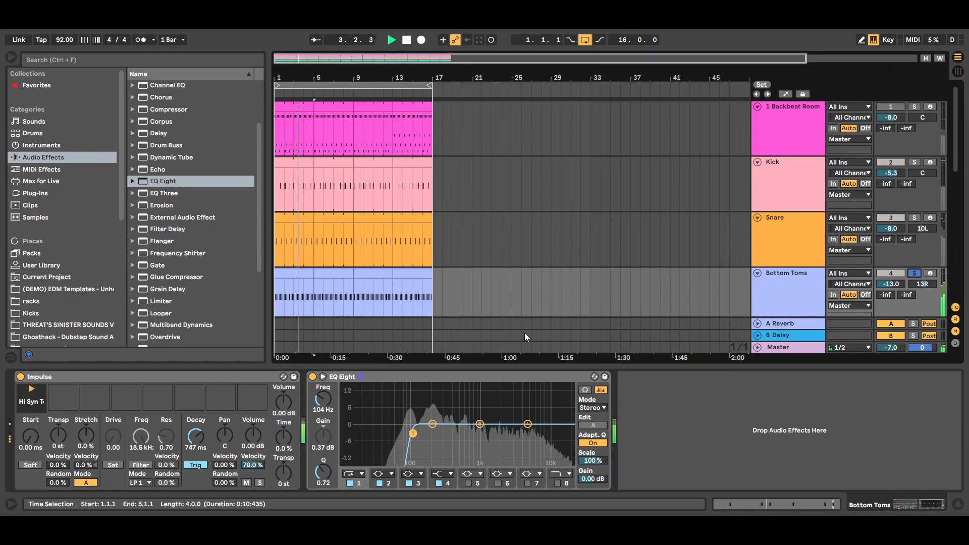
{"action": "left_click", "coordinate": [313, 377]}
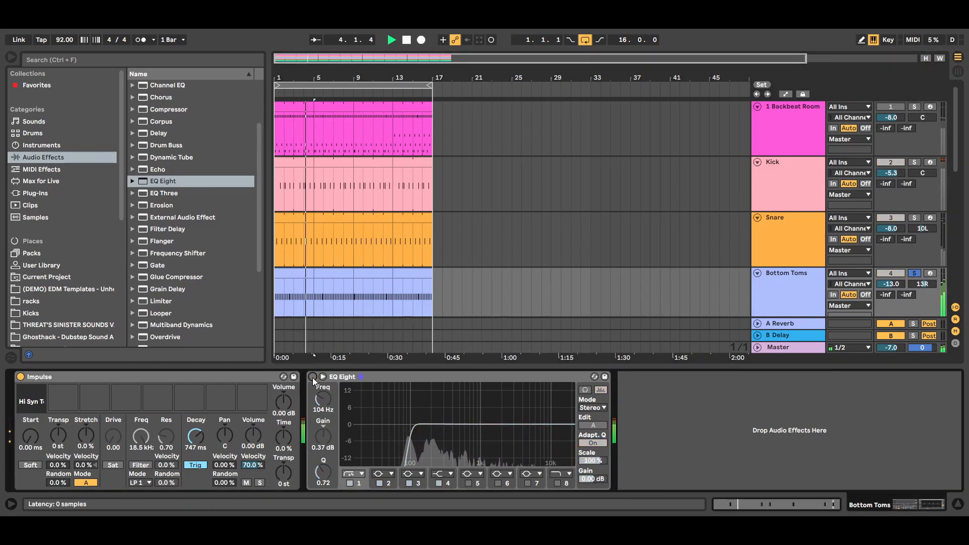
{"action": "left_click", "coordinate": [313, 377]}
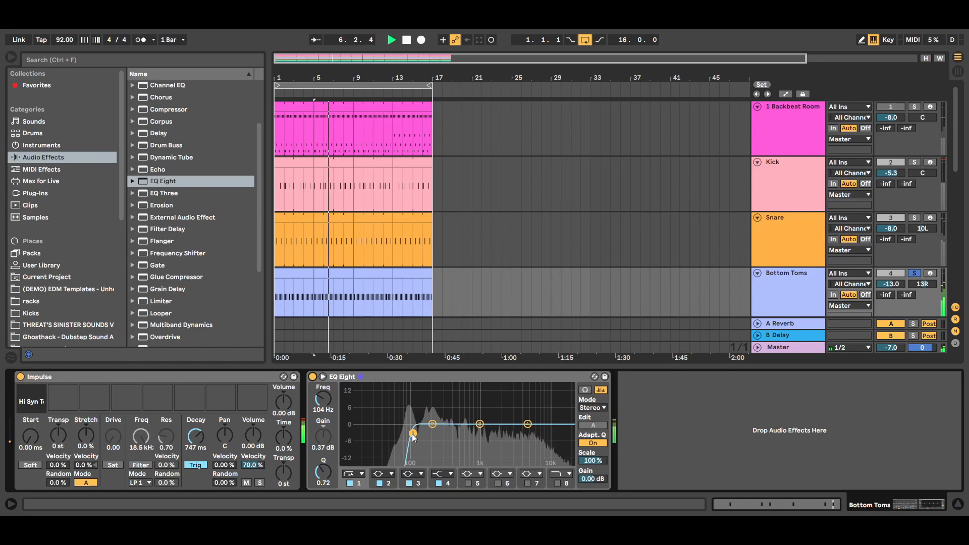
{"action": "left_click", "coordinate": [914, 273]}
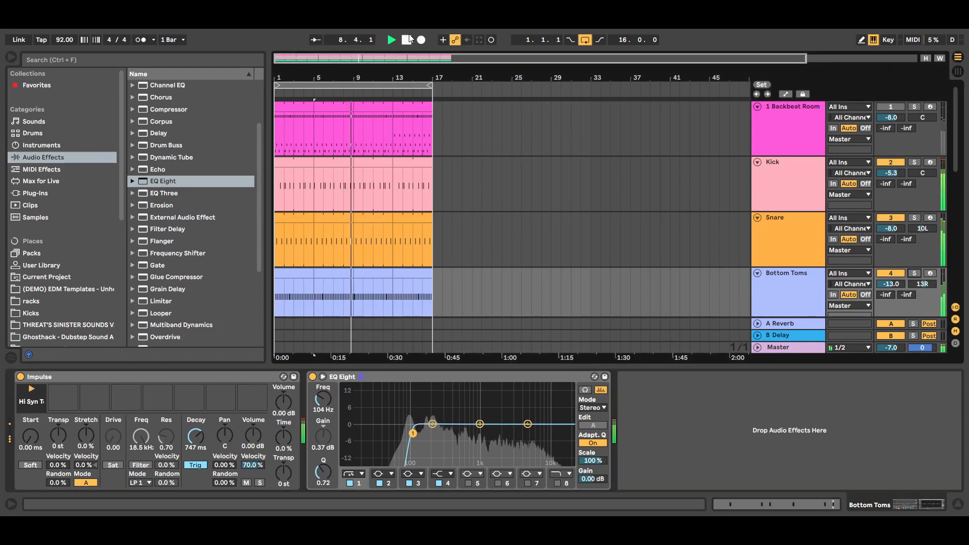
{"action": "key", "text": "space"}
- Add EQ Eight to both the Toms Left Top and Toms Right Top tracks
{"action": "left_click_drag", "start_coordinate": [956, 148], "coordinate": [956, 189]}
{"action": "left_click", "coordinate": [800, 237]}
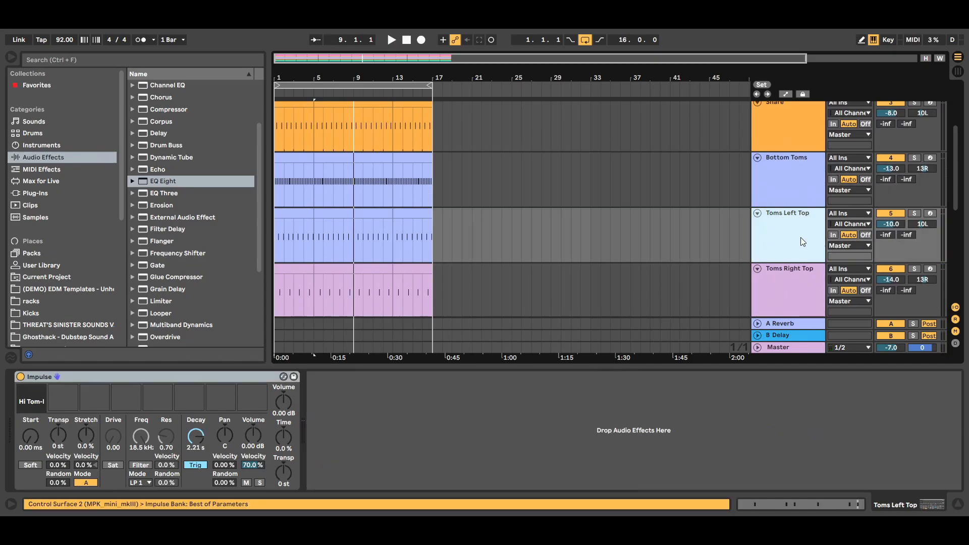
{"action": "left_click", "coordinate": [797, 277]}
{"action": "left_click", "coordinate": [165, 183]}
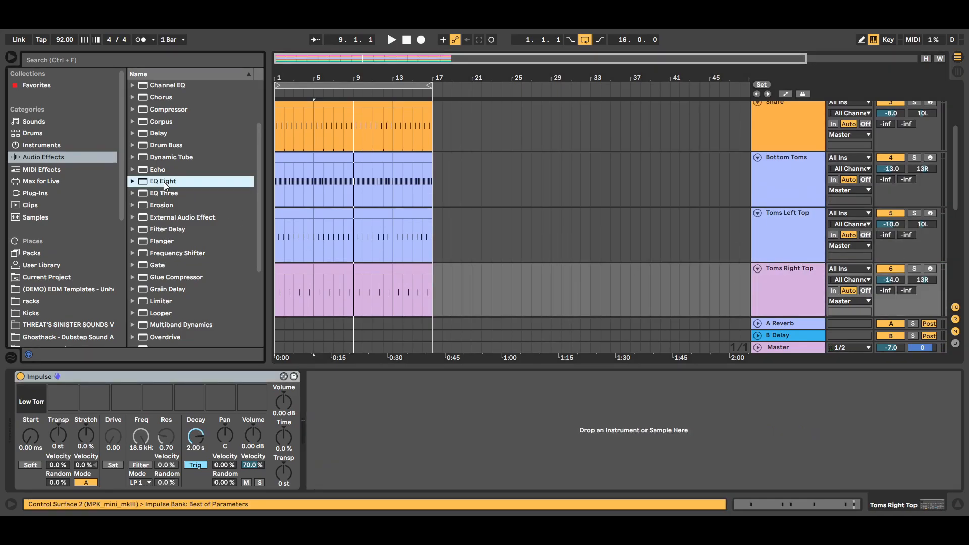
{"action": "left_click_drag", "start_coordinate": [781, 231], "coordinate": [781, 229]}
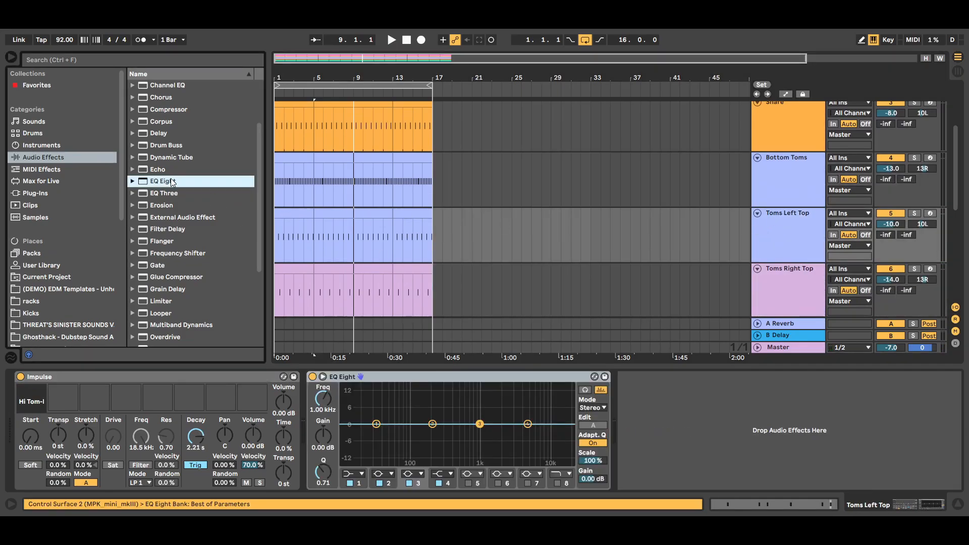
{"action": "left_click_drag", "start_coordinate": [800, 284], "coordinate": [799, 282]}
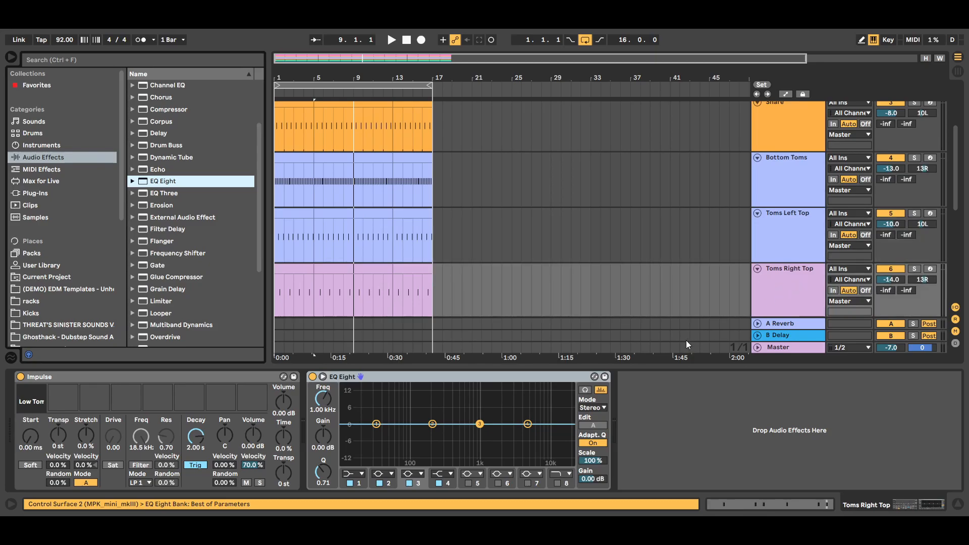
- Set band 1 of the Toms Left Top's EQ Eight to a low cut at about 109 Hz
{"action": "left_click", "coordinate": [780, 225]}
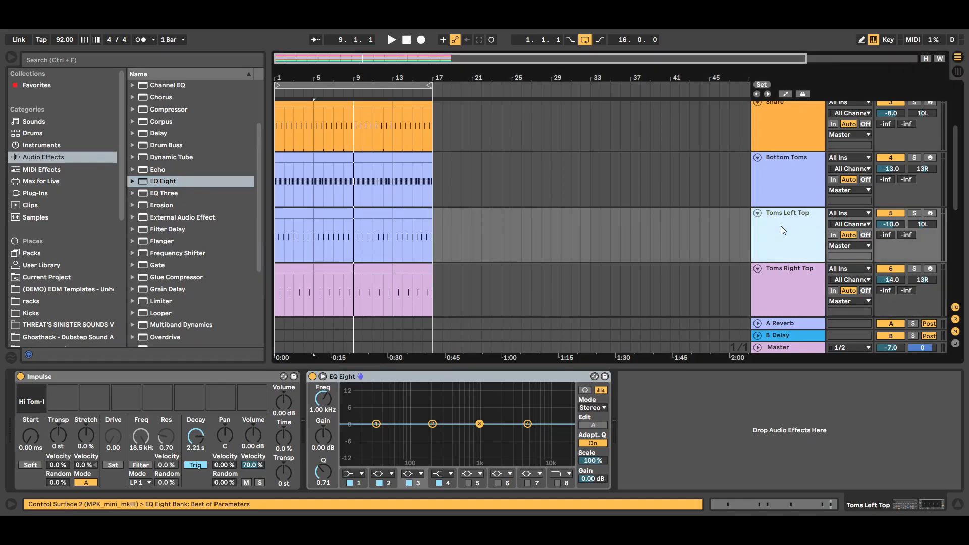
{"action": "left_click", "coordinate": [376, 424]}
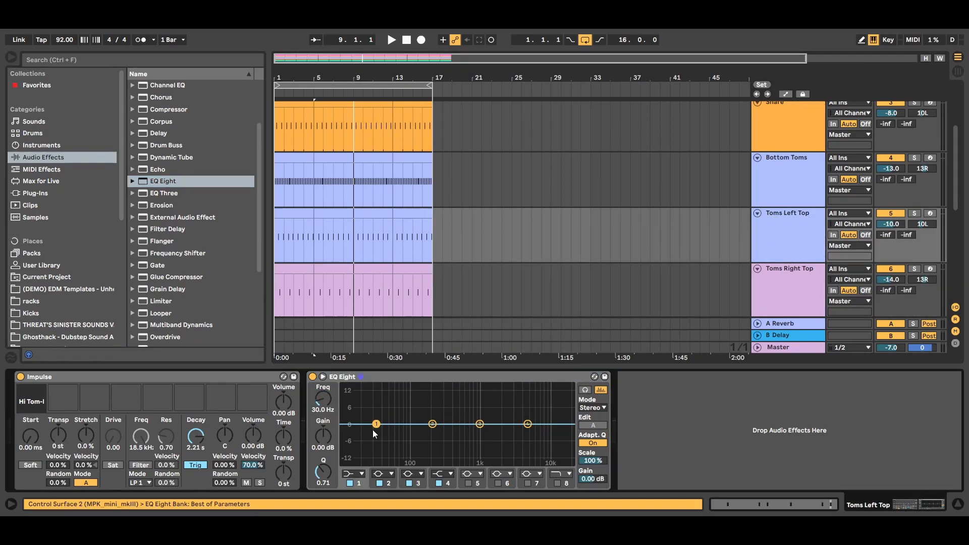
{"action": "left_click", "coordinate": [347, 404]}
{"action": "left_click_drag", "start_coordinate": [376, 433], "coordinate": [413, 432]}
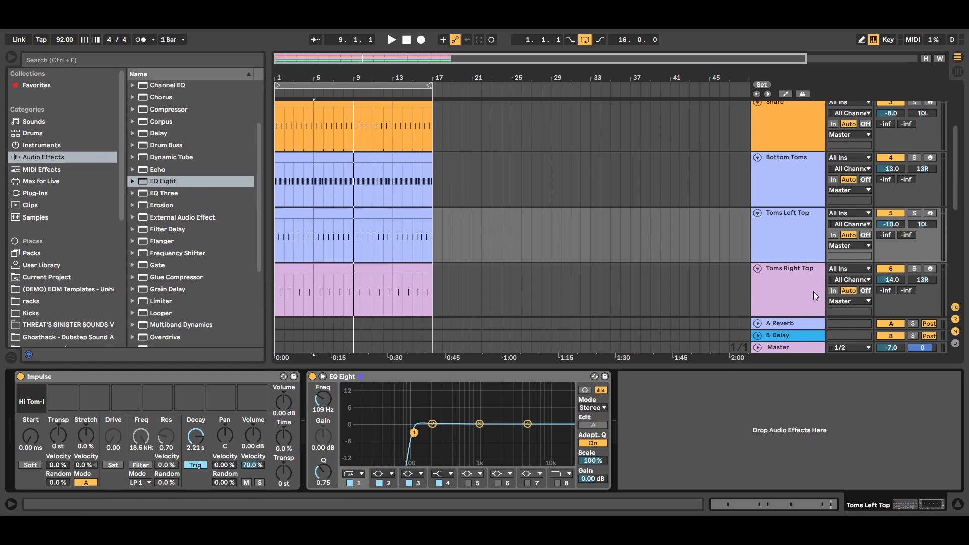
- Give the Toms Right Top's EQ Eight a band 1 low cut at about 104 Hz and a band 2 boost of about 3.84 dB at 297 Hz
{"action": "left_click", "coordinate": [794, 286]}
{"action": "left_click", "coordinate": [376, 424]}
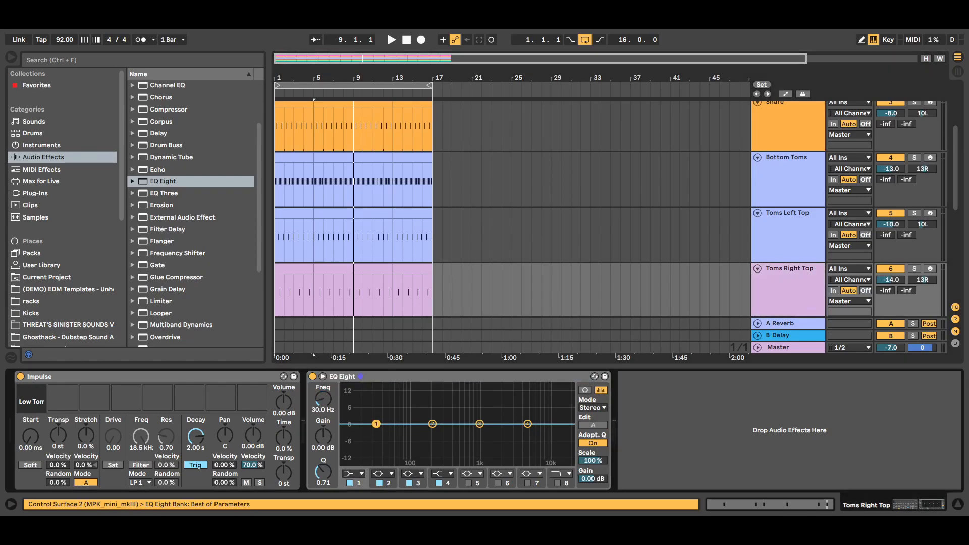
{"action": "left_click", "coordinate": [362, 474]}
{"action": "left_click", "coordinate": [356, 400]}
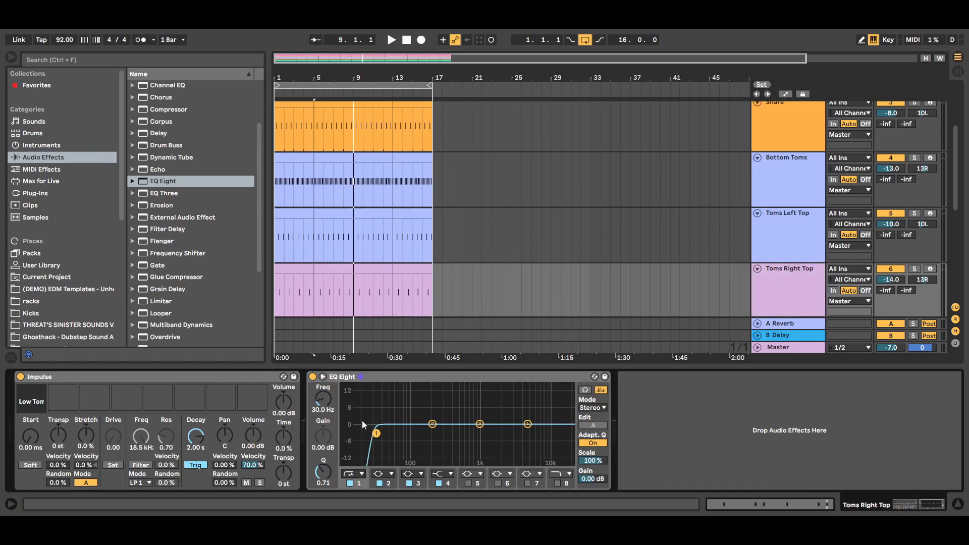
{"action": "left_click_drag", "start_coordinate": [379, 433], "coordinate": [413, 432]}
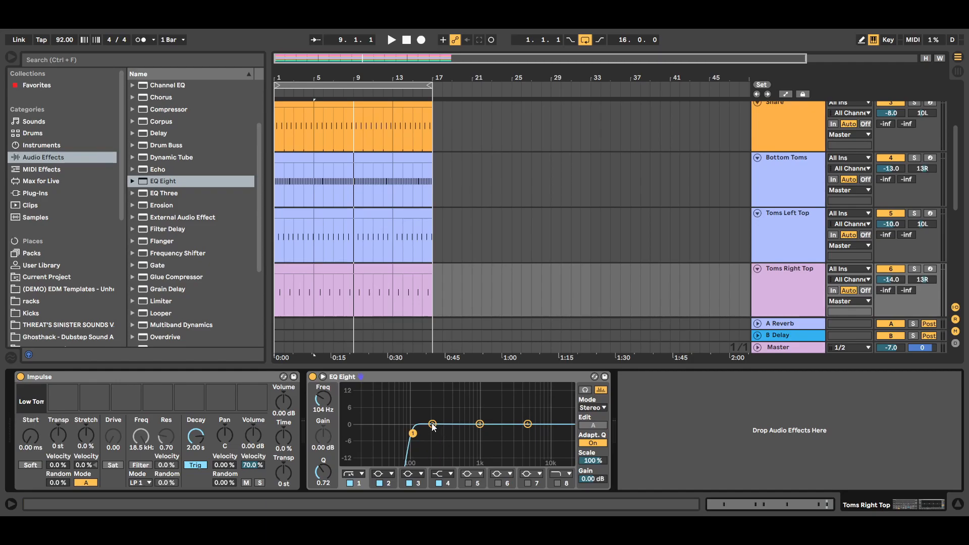
{"action": "left_click_drag", "start_coordinate": [433, 427], "coordinate": [443, 414]}
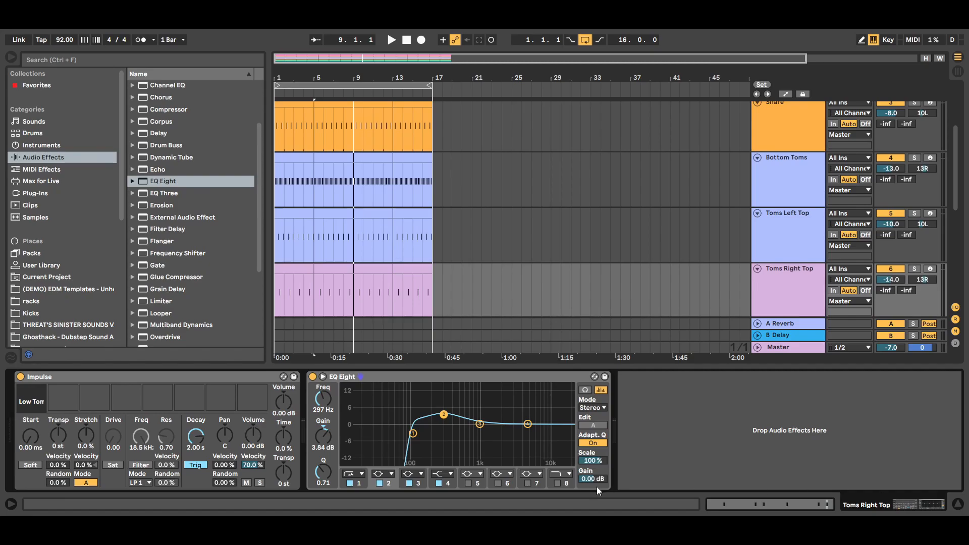
- Boost band 2 of the Toms Left Top's EQ Eight by about 4.83 dB at 337 Hz
{"action": "left_click", "coordinate": [958, 504]}
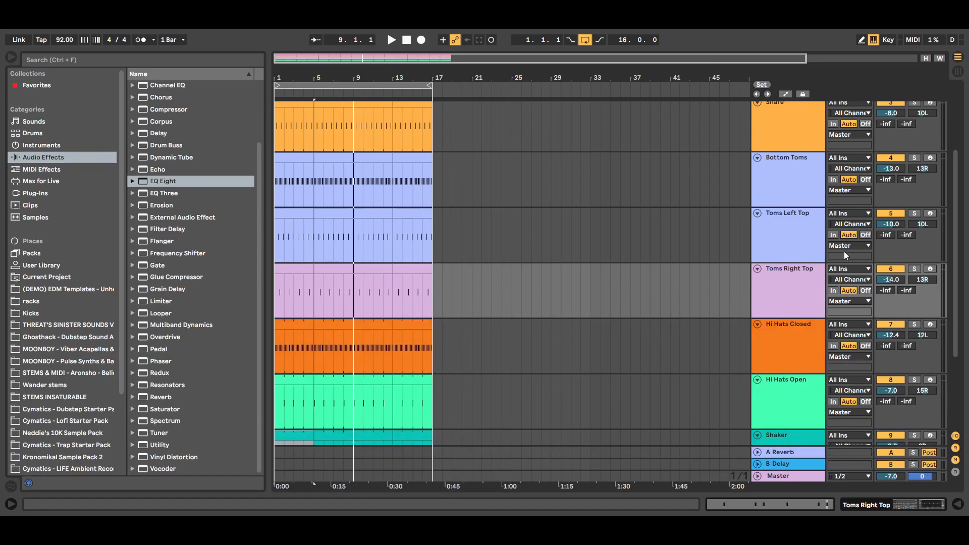
{"action": "double_click", "coordinate": [800, 282]}
{"action": "left_click", "coordinate": [795, 234]}
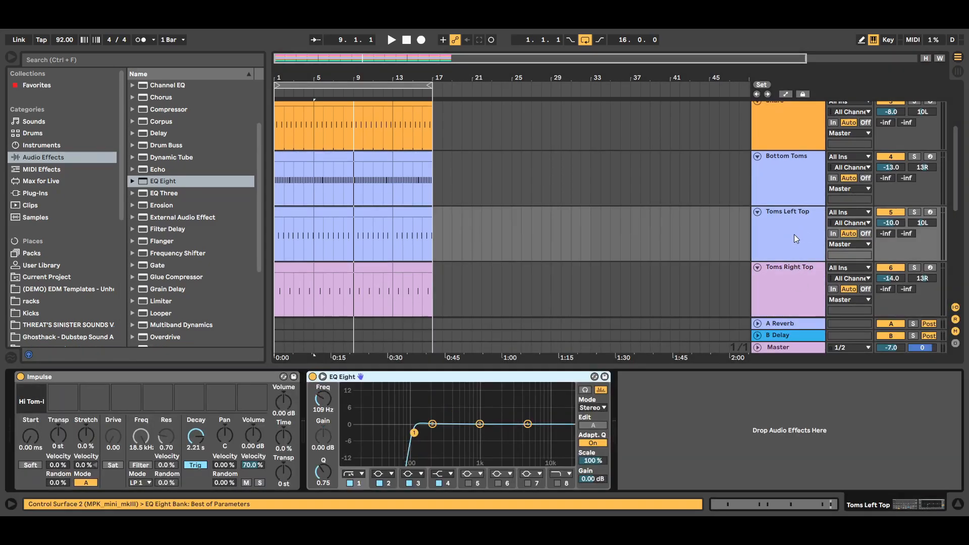
{"action": "left_click_drag", "start_coordinate": [432, 424], "coordinate": [447, 412]}
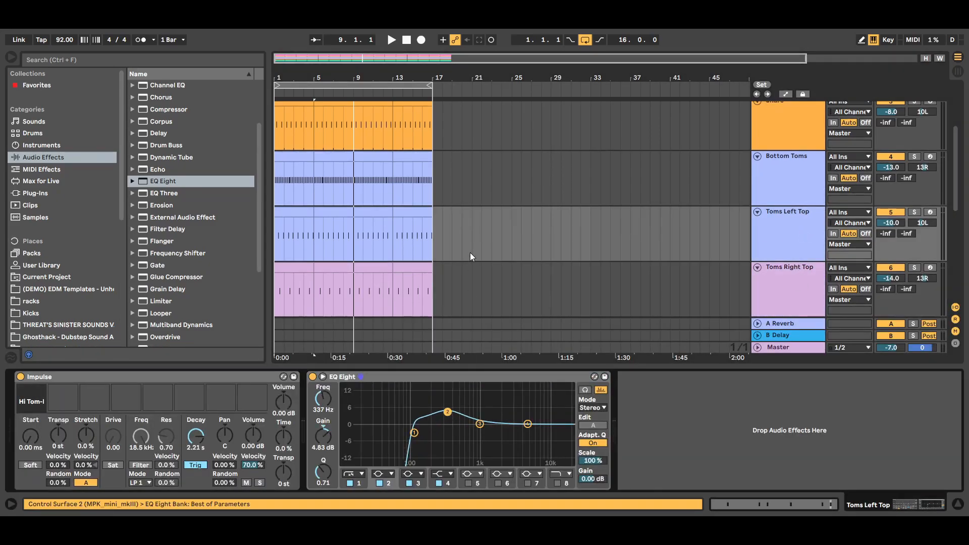
- Play the full beat, adjust the Toms Left Top's EQ band 2 boost to about 6.07 dB at 316 Hz, and stop playback
{"action": "left_click", "coordinate": [391, 40]}
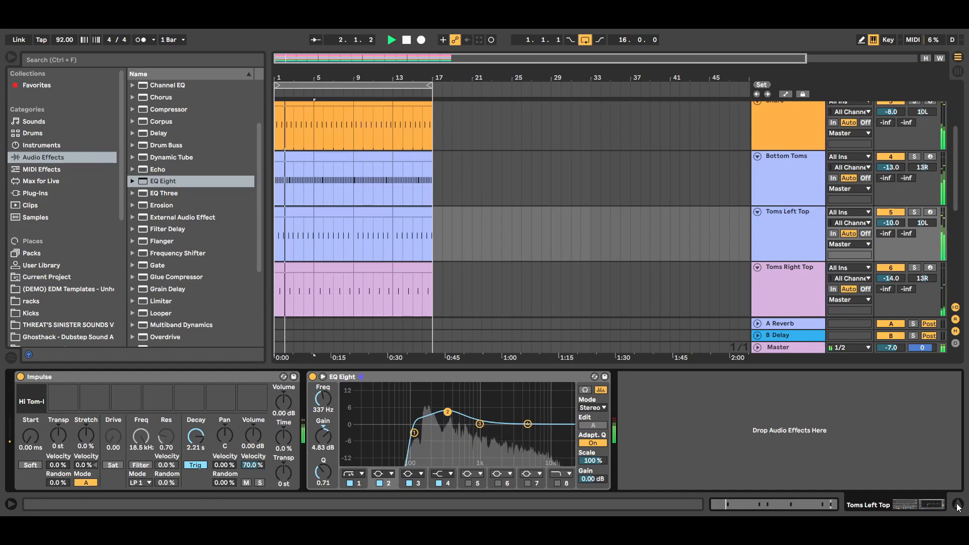
{"action": "key", "text": "ctrl+alt+l"}
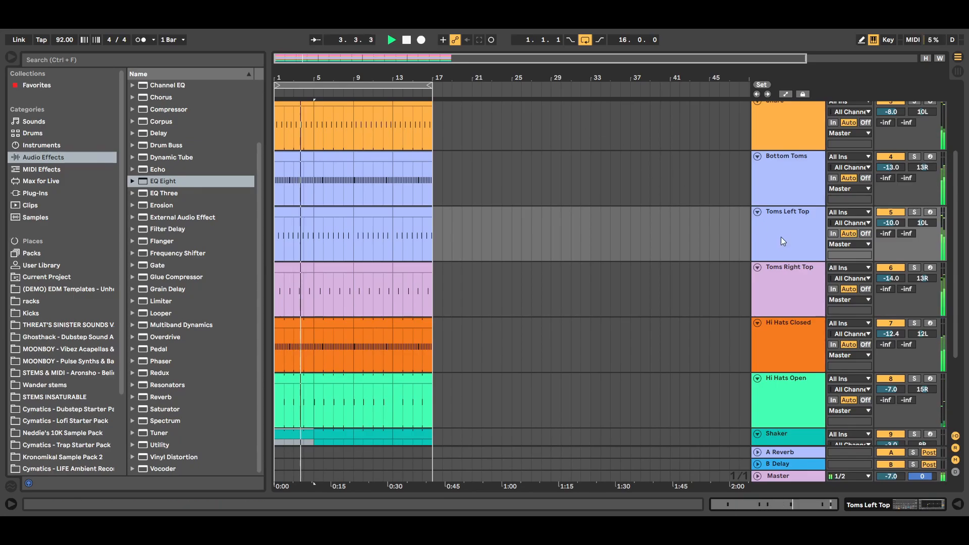
{"action": "key", "text": "ctrl+alt+l"}
{"action": "mouse_move", "coordinate": [447, 412]}
{"action": "left_mouse_down"}
{"action": "mouse_move", "coordinate": [449, 421]}
{"action": "mouse_move", "coordinate": [445, 408]}
{"action": "left_mouse_up"}
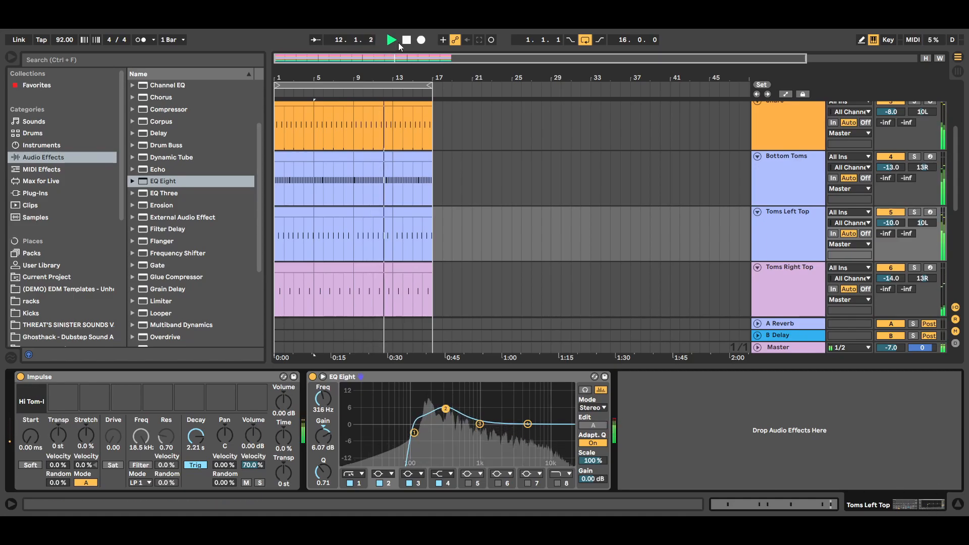
{"action": "left_click", "coordinate": [407, 40]}
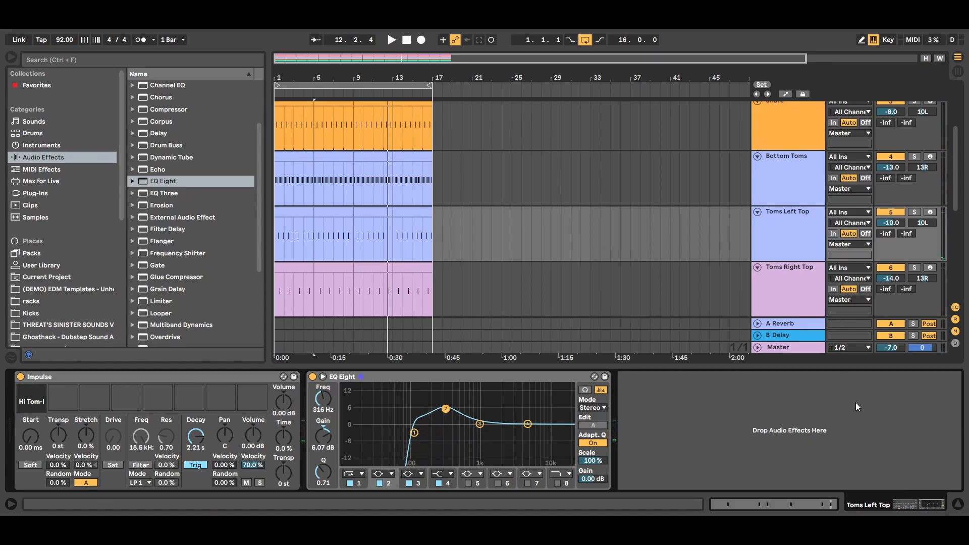
- Add EQ Eight to the Hi Hats Closed and Hi Hats Open tracks and reselect Hi Hats Closed
{"action": "key", "text": "ctrl+alt+l"}
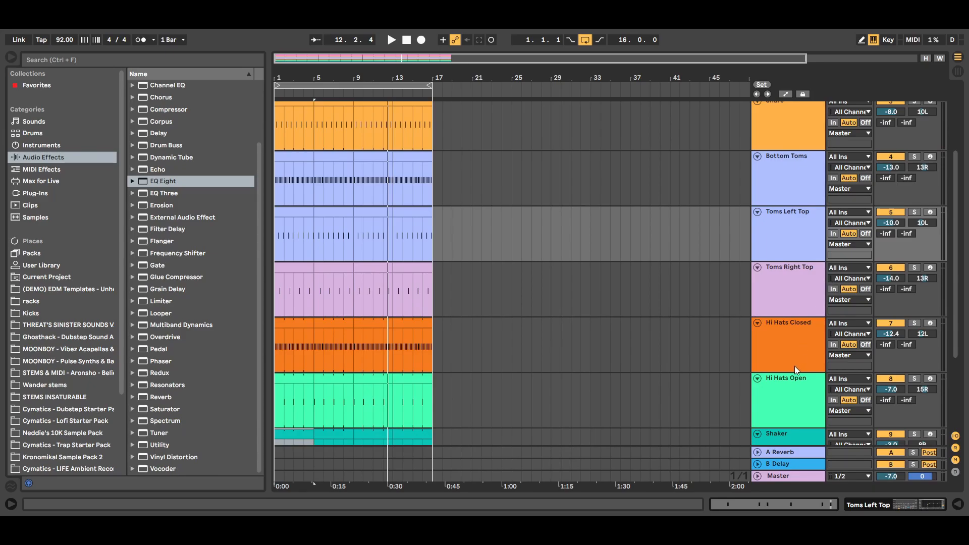
{"action": "left_click", "coordinate": [796, 352]}
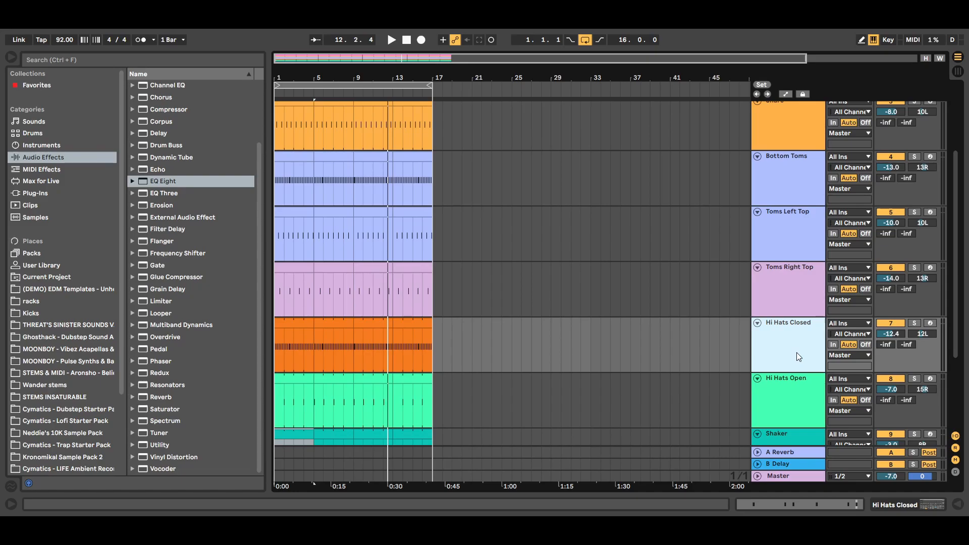
{"action": "left_click", "coordinate": [166, 181]}
{"action": "left_click_drag", "start_coordinate": [781, 337], "coordinate": [782, 338]}
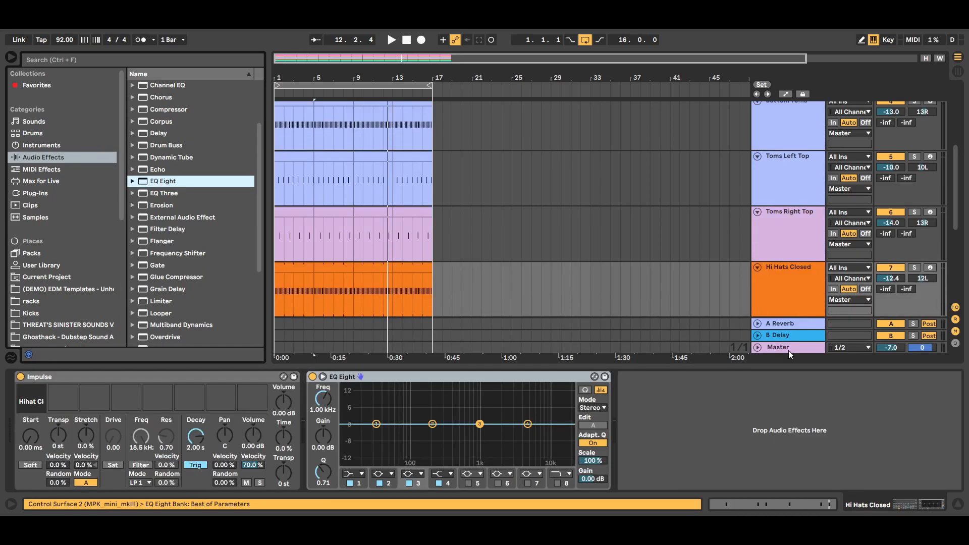
{"action": "left_click", "coordinate": [958, 504]}
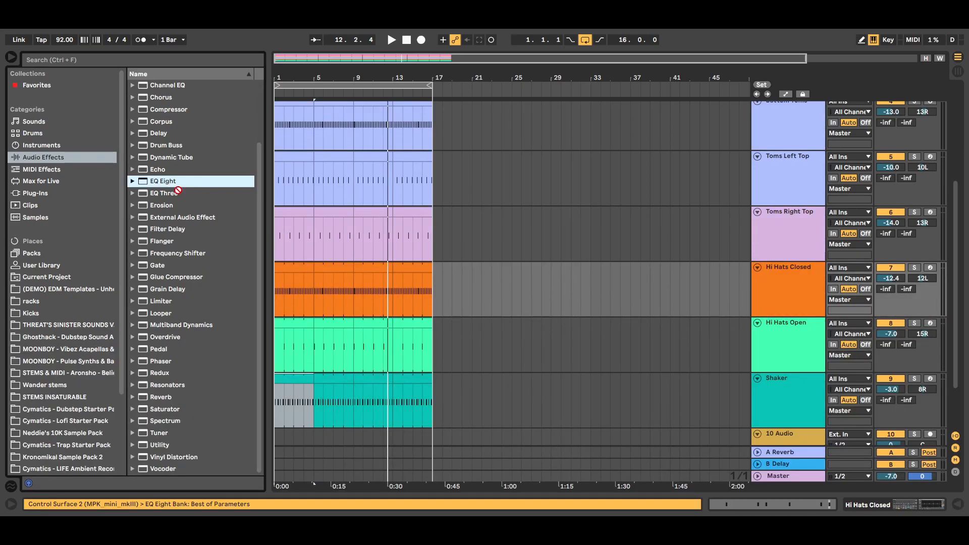
{"action": "left_click_drag", "start_coordinate": [815, 349], "coordinate": [815, 349]}
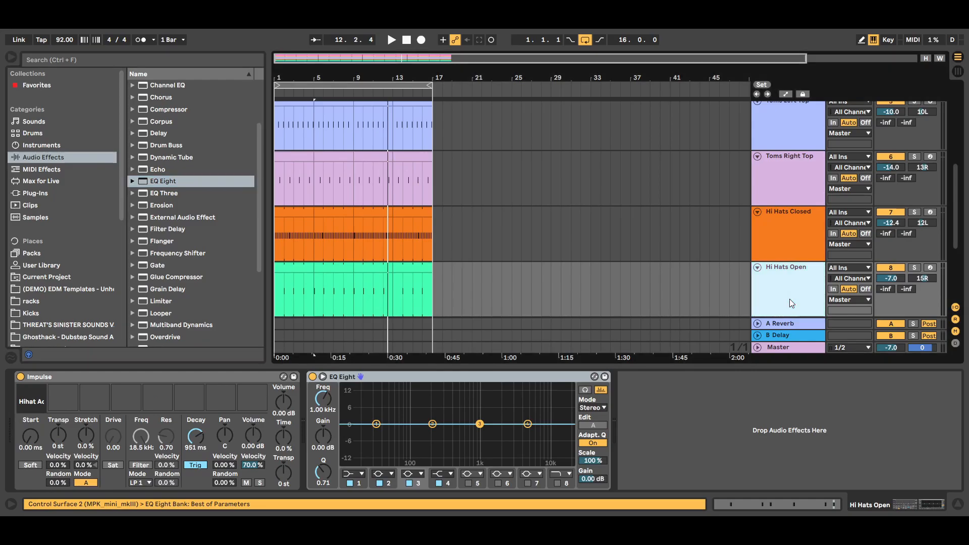
{"action": "left_click", "coordinate": [957, 504]}
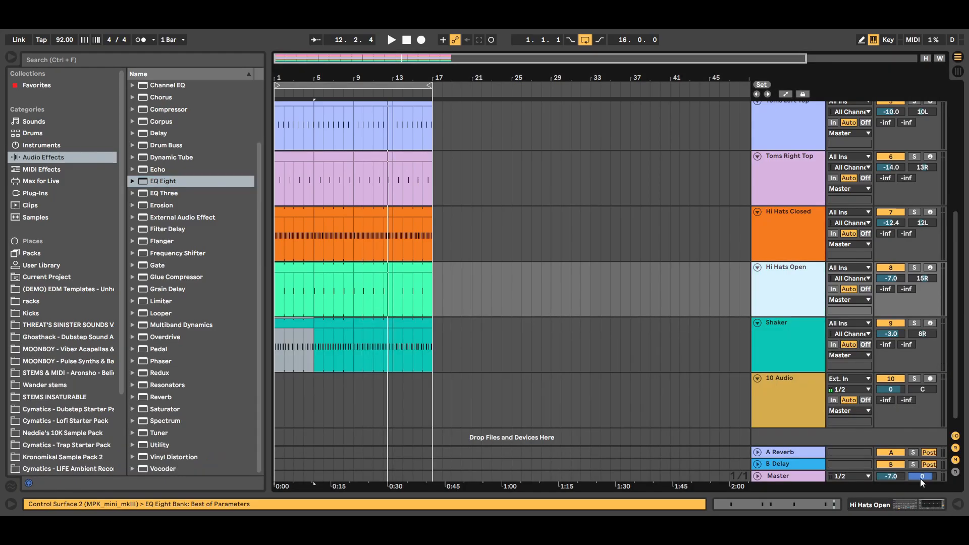
{"action": "left_click", "coordinate": [783, 229]}
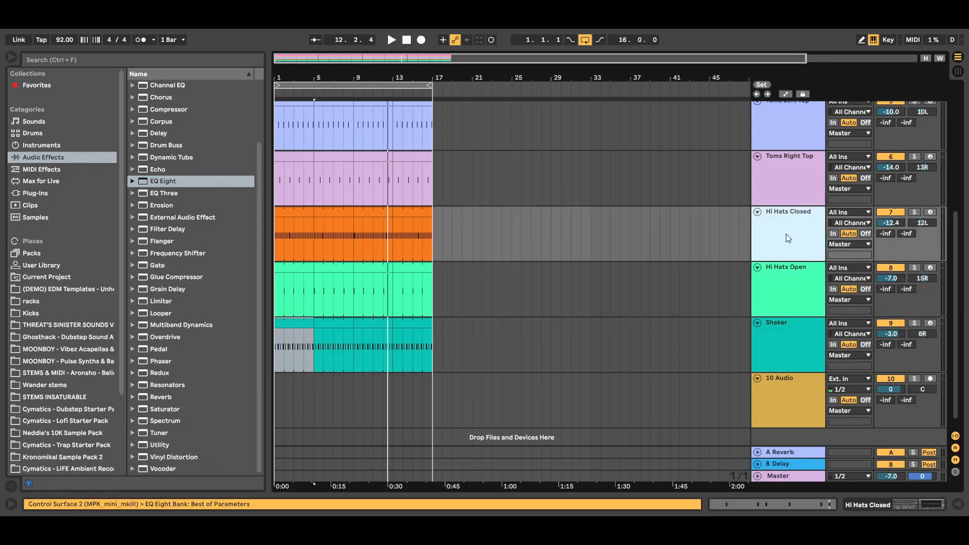
- Give the Hi Hats Closed track's EQ Eight a band 1 low cut at about 1.11 kHz
{"action": "left_click", "coordinate": [958, 504]}
{"action": "left_click", "coordinate": [958, 504]}
{"action": "double_click", "coordinate": [804, 295]}
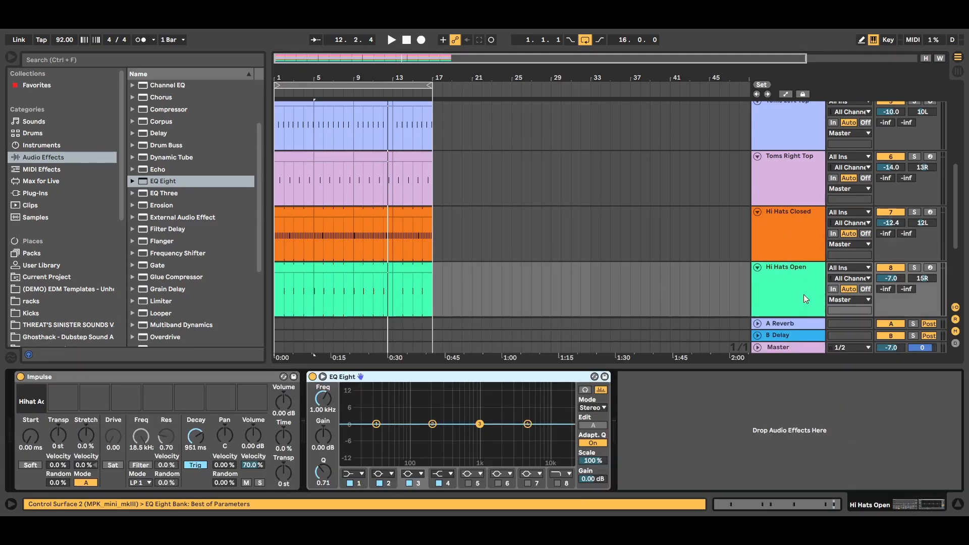
{"action": "left_click", "coordinate": [798, 226]}
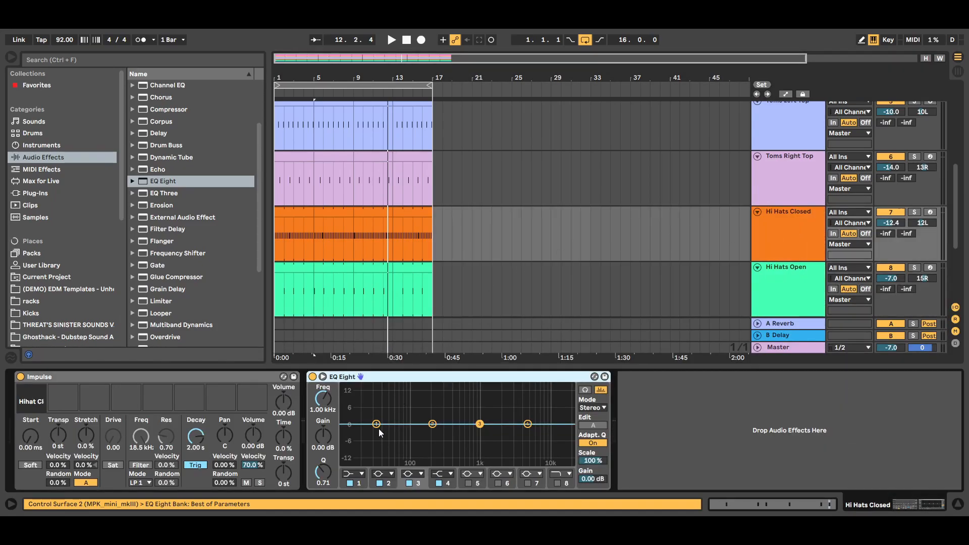
{"action": "left_click", "coordinate": [356, 399]}
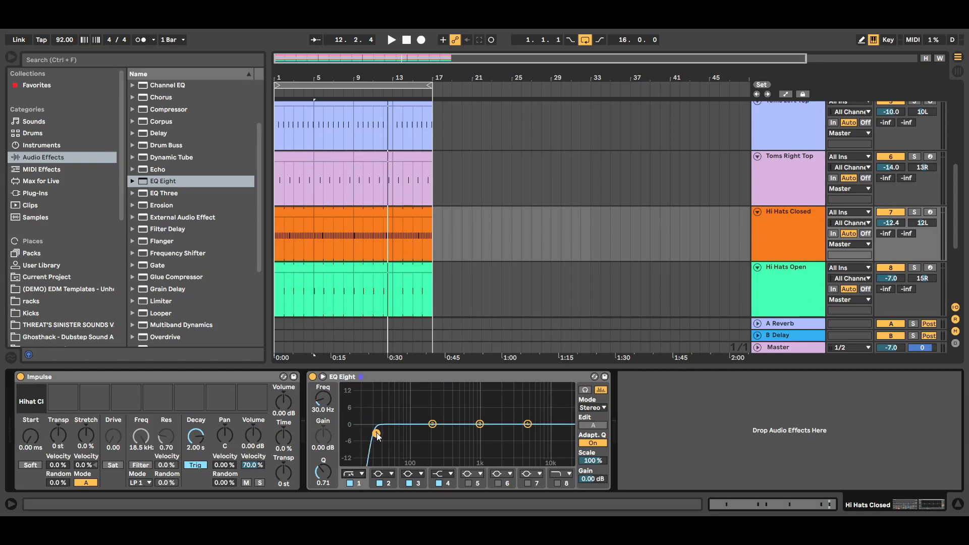
{"action": "left_click_drag", "start_coordinate": [376, 433], "coordinate": [483, 433]}
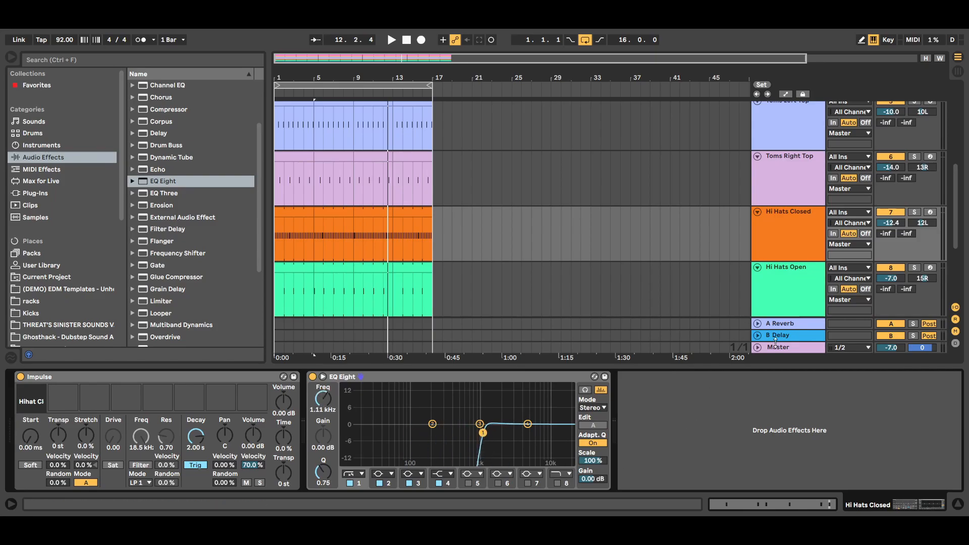
- Give the Hi Hats Open track's EQ Eight a band 1 low cut at about 1.09 kHz
{"action": "left_click", "coordinate": [958, 504]}
{"action": "double_click", "coordinate": [786, 289]}
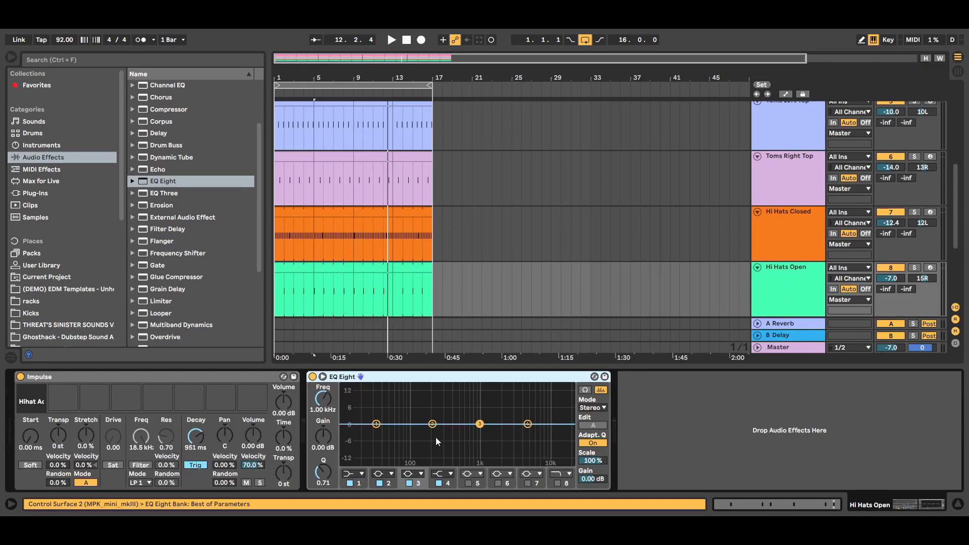
{"action": "left_click", "coordinate": [362, 472]}
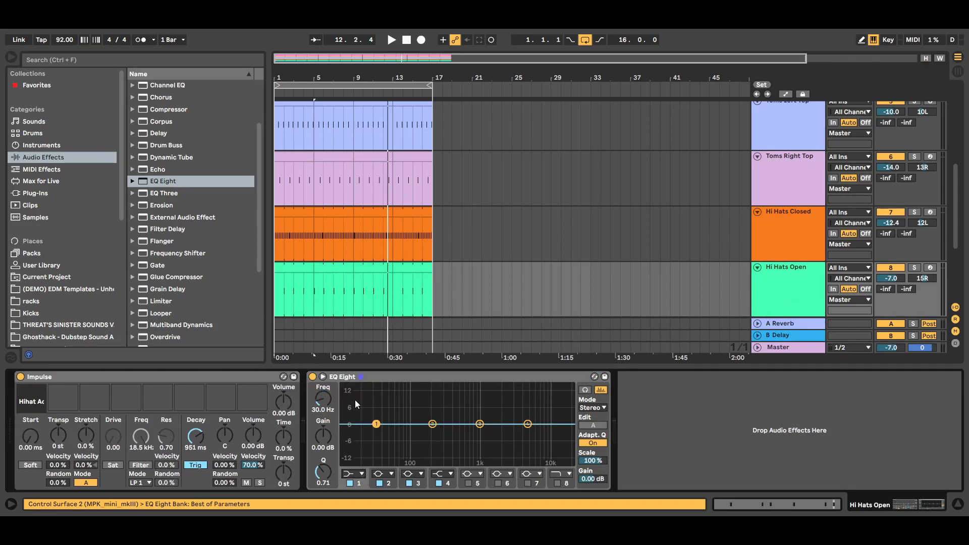
{"action": "left_click", "coordinate": [355, 399]}
{"action": "left_click_drag", "start_coordinate": [376, 431], "coordinate": [482, 432]}
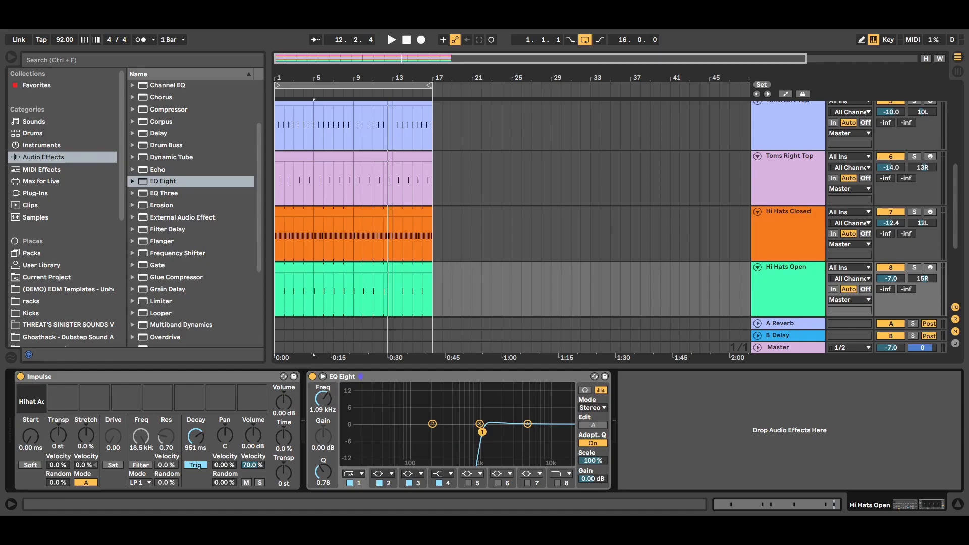
- Play the full beat to hear the hi-hat low cuts in context and stop playback
{"action": "left_click", "coordinate": [957, 504]}
{"action": "key", "text": "space"}
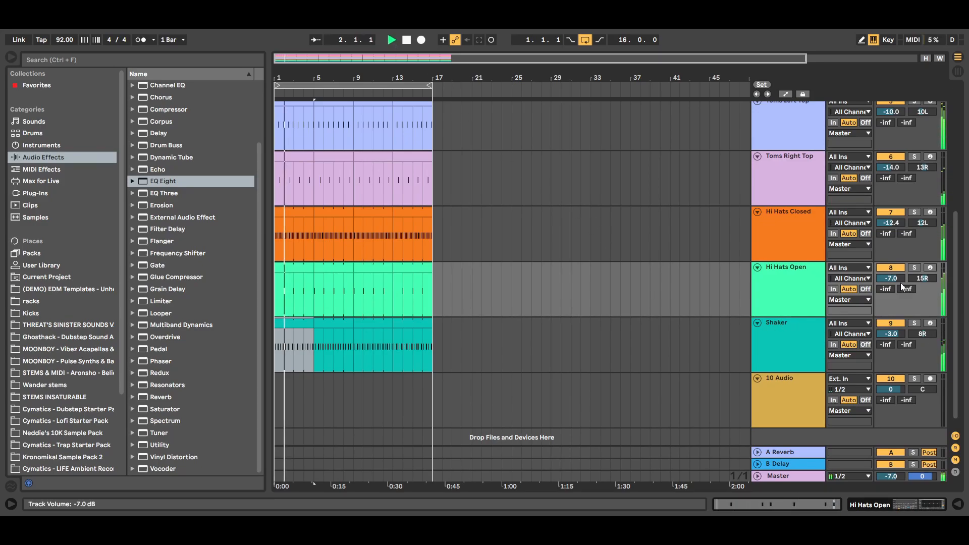
{"action": "left_click", "coordinate": [408, 41]}
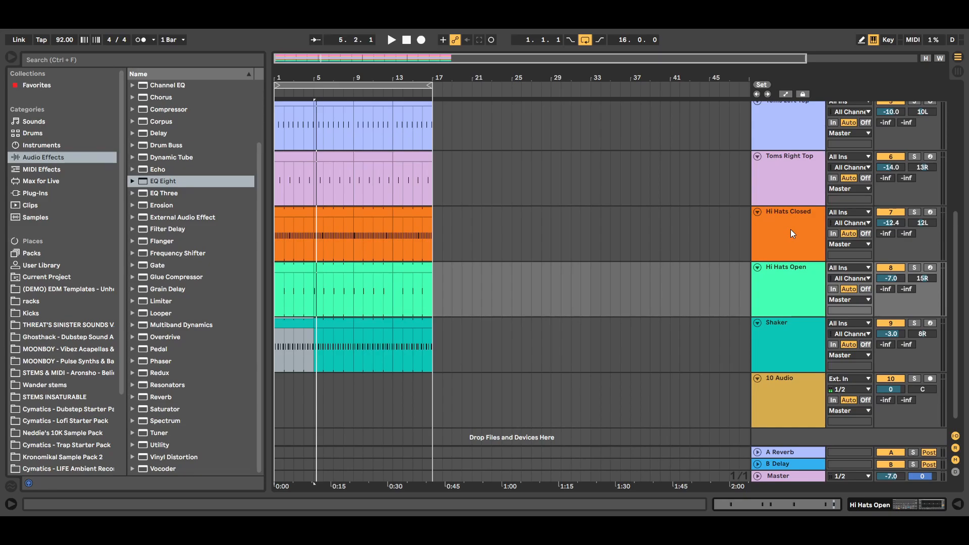
- Boost EQ Eight band 4 by about 6.07 dB at 9.38 kHz on Hi Hats Closed and 5.83 dB at 8.43 kHz on Hi Hats Open
{"action": "key", "text": "shift+Tab"}
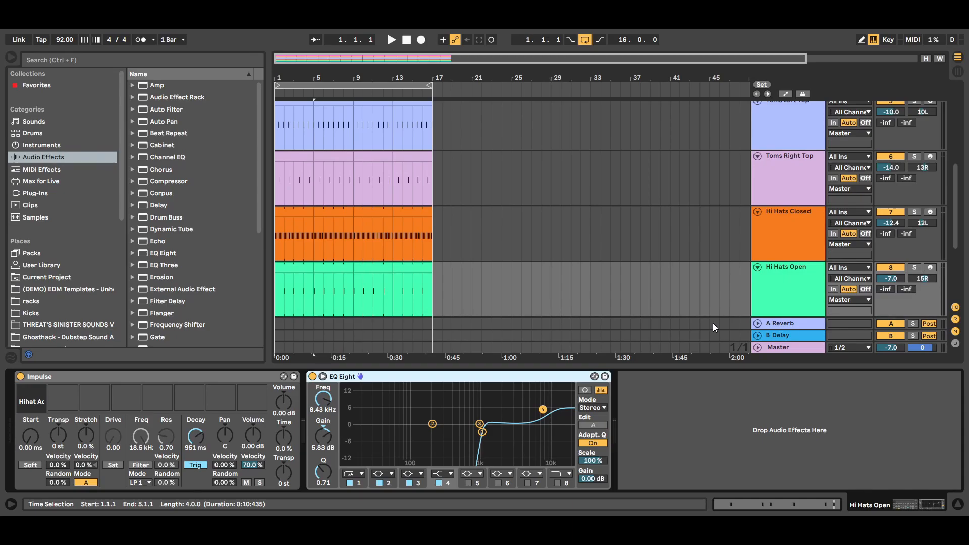
{"action": "left_click", "coordinate": [957, 504]}
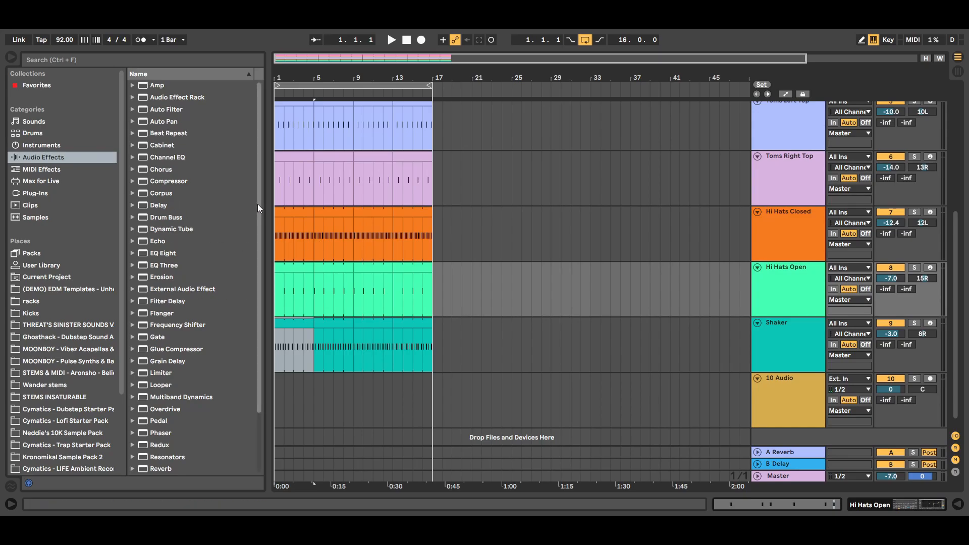
- Add Reverb to the Hi Hats Closed track and set its Dry/Wet to about 29%
{"action": "left_click_drag", "start_coordinate": [257, 204], "coordinate": [256, 257]}
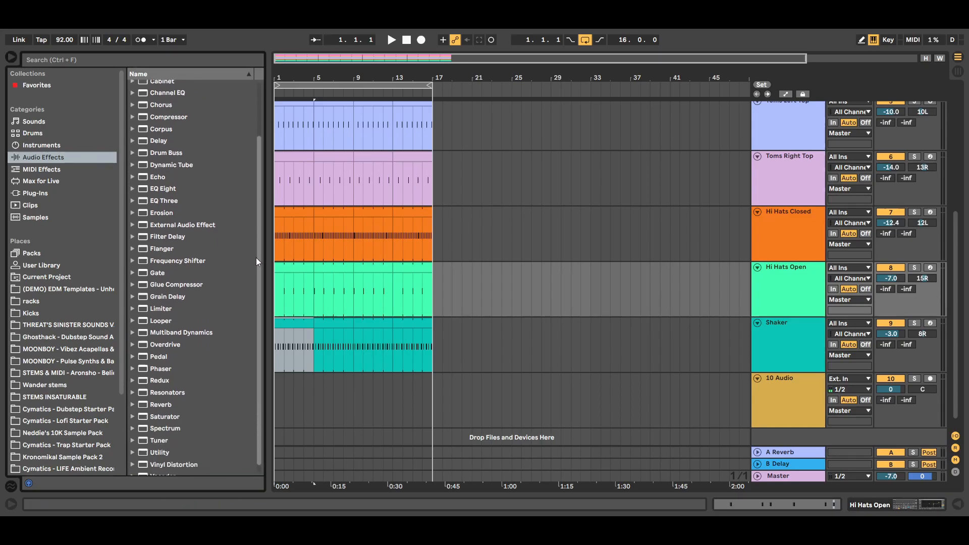
{"action": "left_click", "coordinate": [160, 407]}
{"action": "left_click_drag", "start_coordinate": [157, 406], "coordinate": [770, 238]}
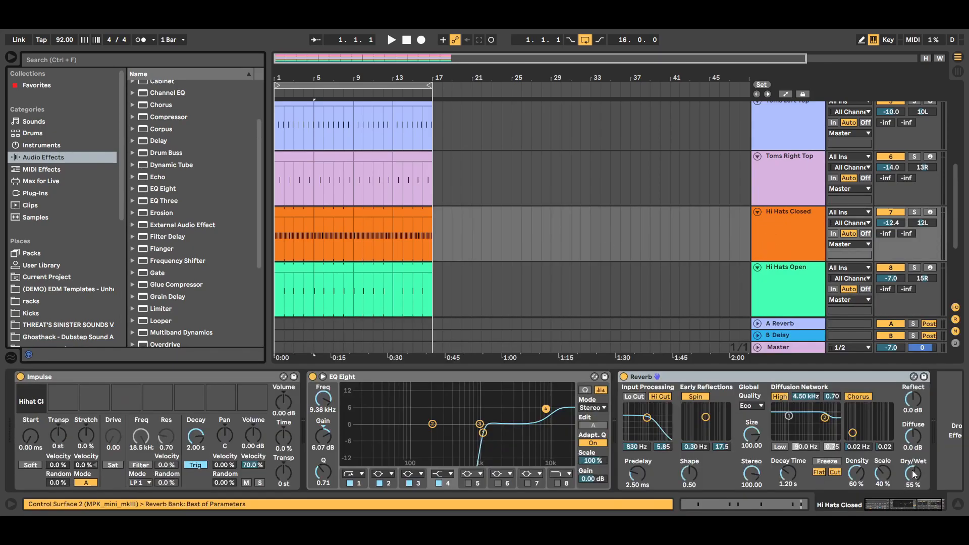
{"action": "left_click_drag", "start_coordinate": [915, 474], "coordinate": [914, 488]}
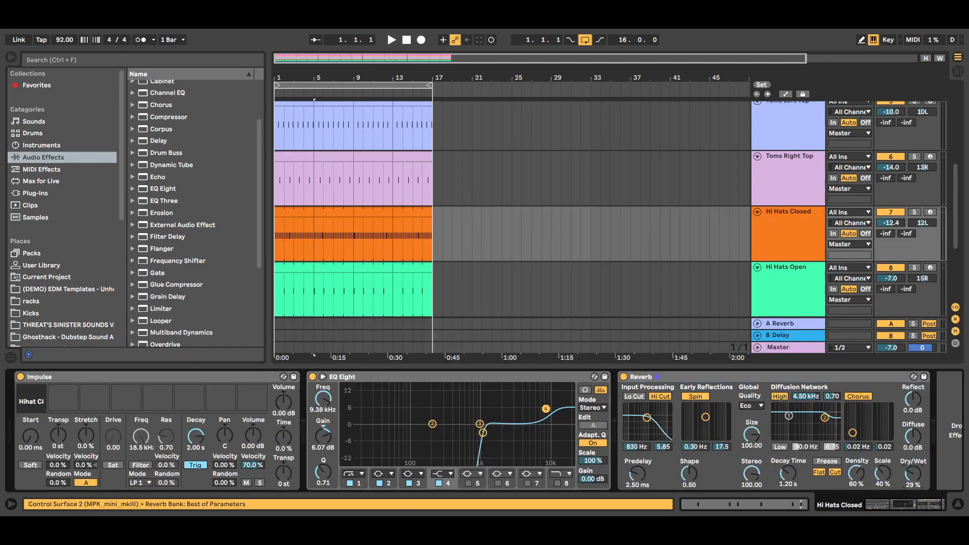
{"action": "left_click", "coordinate": [958, 504]}
- Add Reverb to the Hi Hats Open track with Dry/Wet at 13%, and audition the beat
{"action": "left_click", "coordinate": [166, 405]}
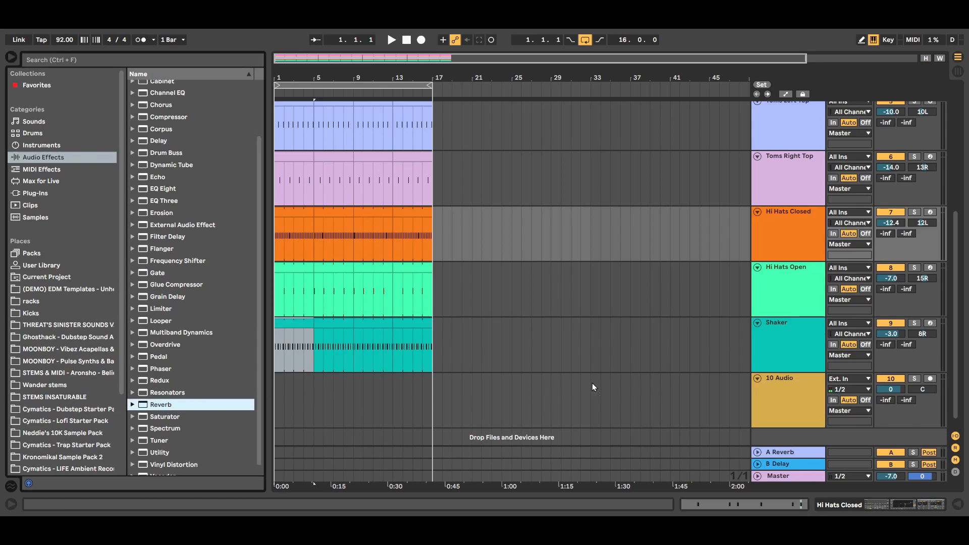
{"action": "double_click", "coordinate": [793, 294]}
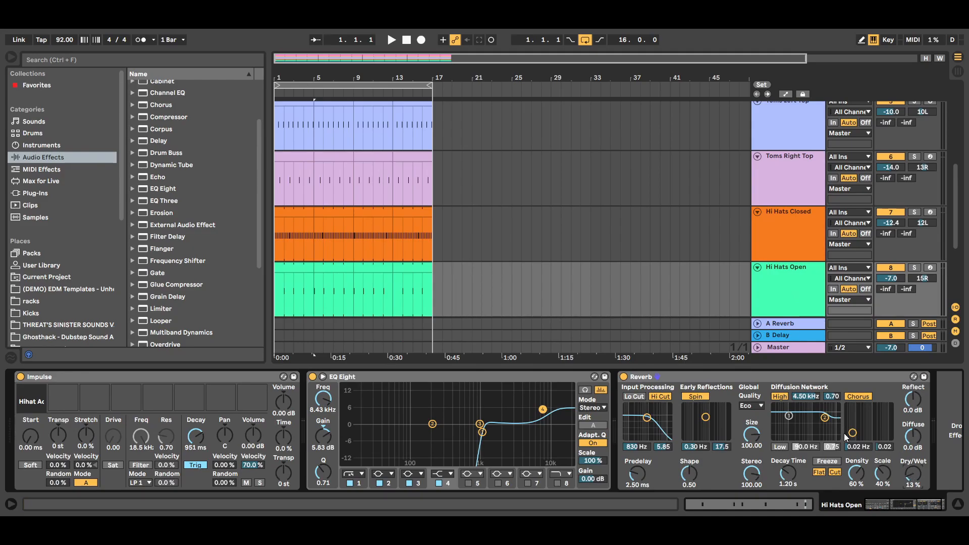
{"action": "left_click", "coordinate": [958, 504]}
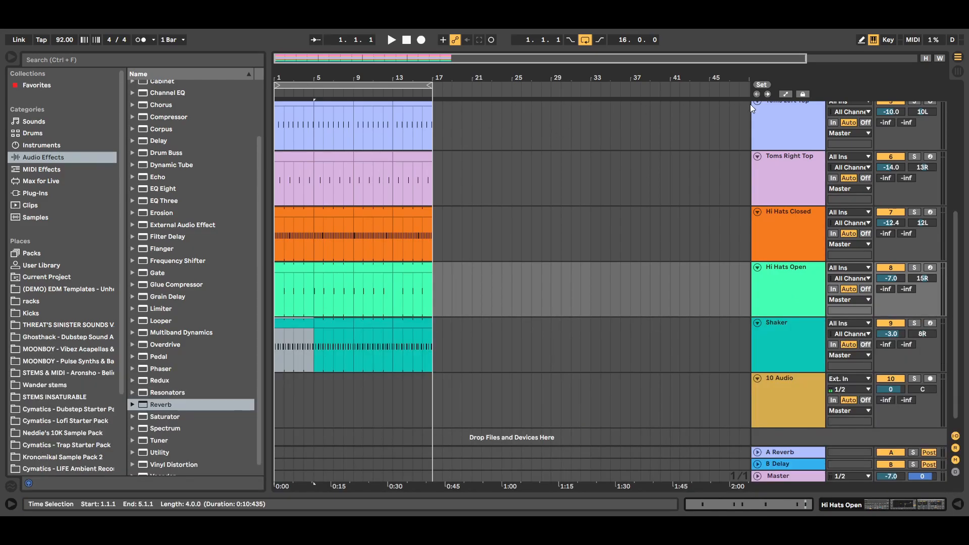
{"action": "left_click", "coordinate": [391, 40]}
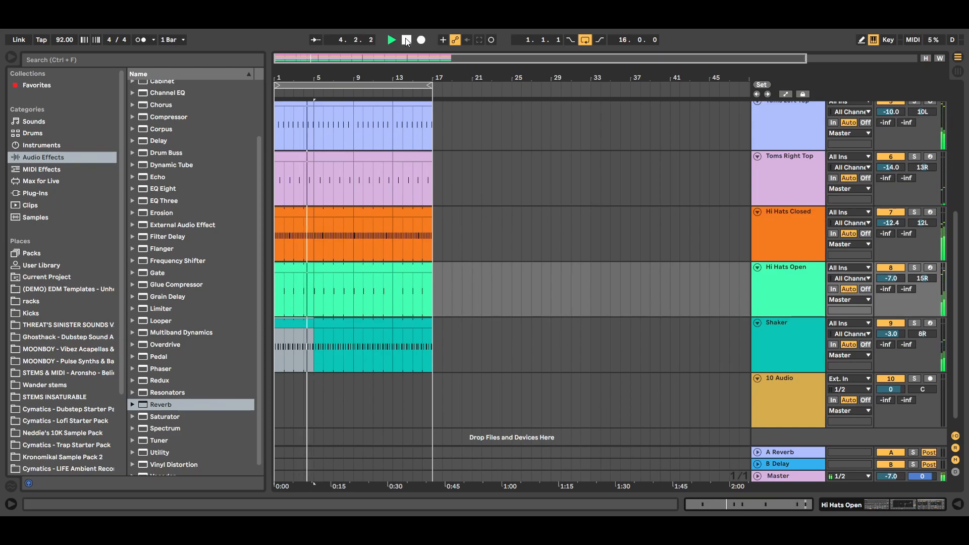
{"action": "left_click", "coordinate": [407, 40]}
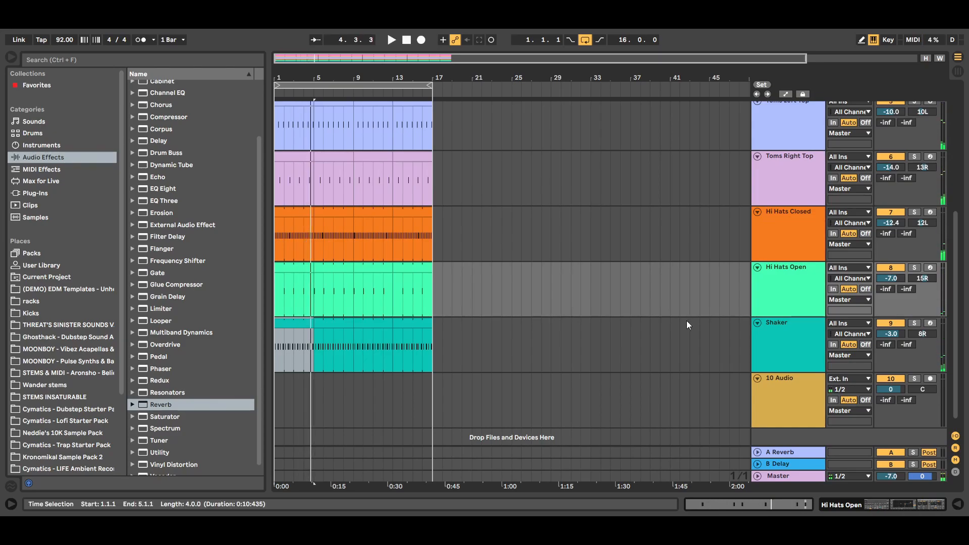
- Add EQ Eight to the Shaker track and make band 1 a low cut at about 1.94 kHz
{"action": "double_click", "coordinate": [782, 351]}
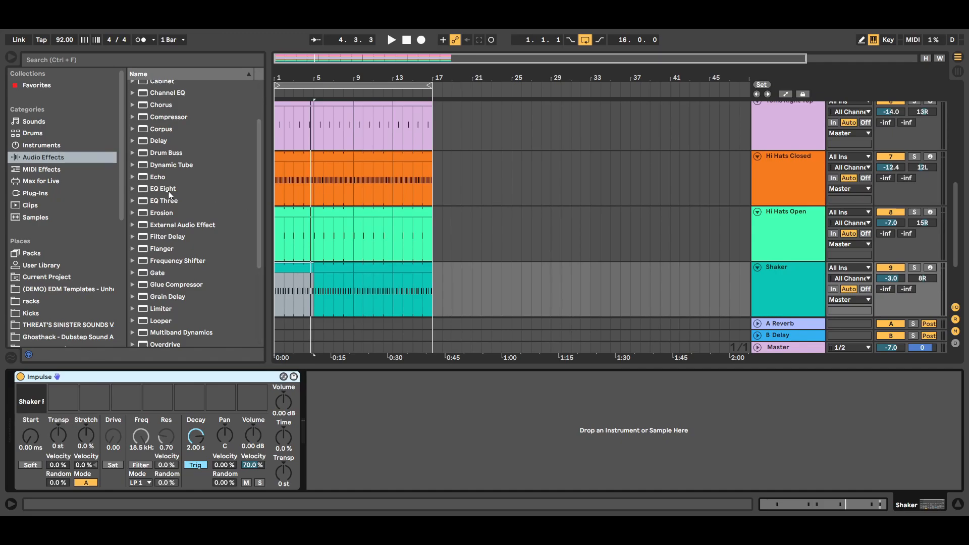
{"action": "left_click_drag", "start_coordinate": [168, 191], "coordinate": [617, 262]}
{"action": "left_click_drag", "start_coordinate": [782, 278], "coordinate": [783, 277]}
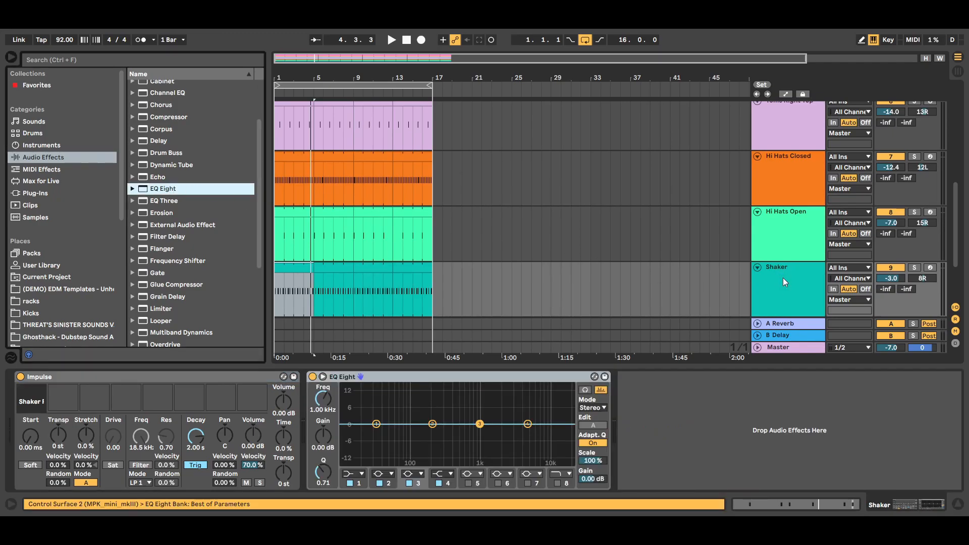
{"action": "left_click", "coordinate": [376, 425]}
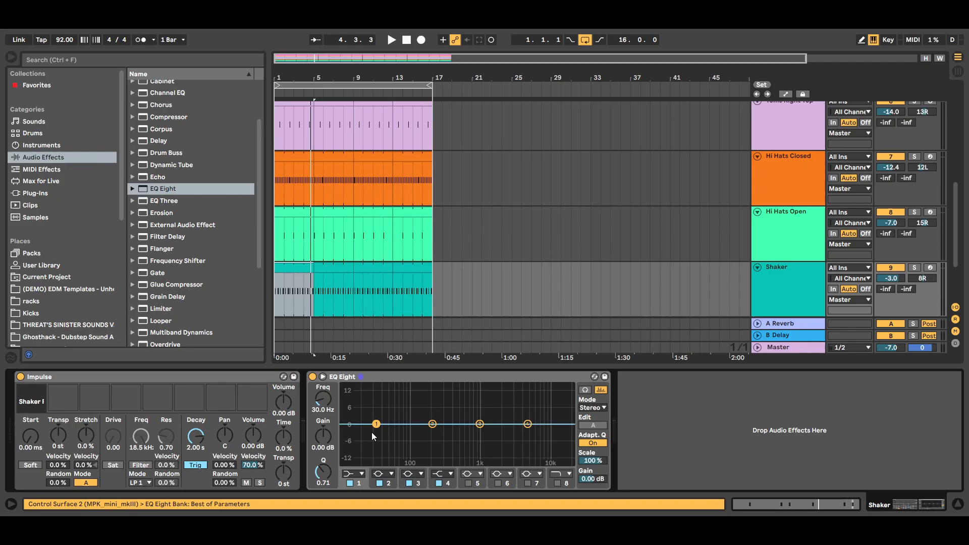
{"action": "left_click", "coordinate": [359, 473]}
{"action": "left_click", "coordinate": [356, 402]}
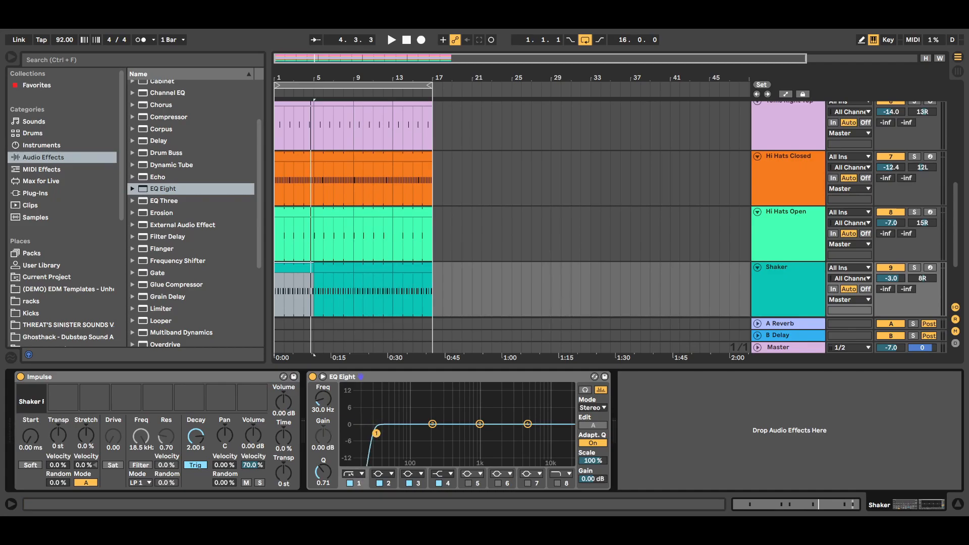
{"action": "left_click_drag", "start_coordinate": [376, 433], "coordinate": [499, 433]}
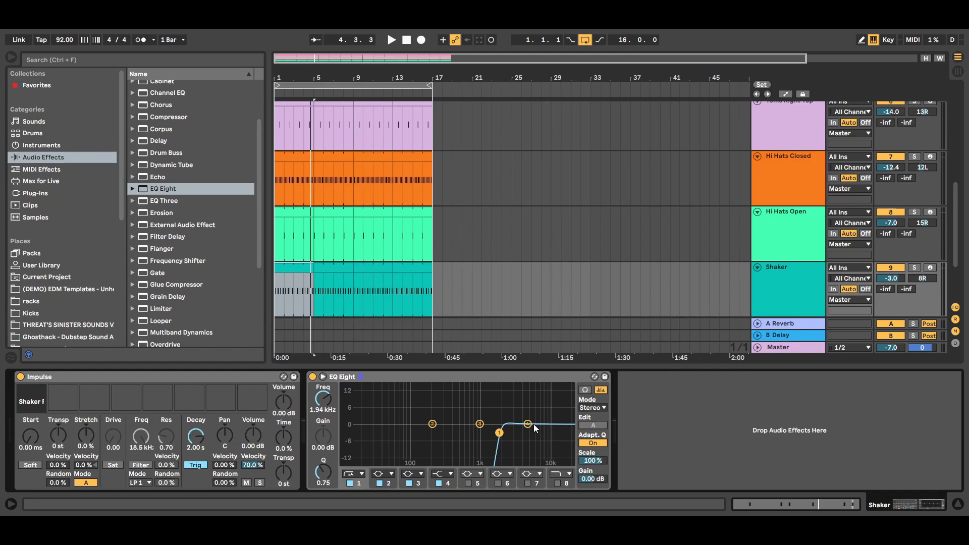
- Turn band 4 of the Shaker's EQ Eight into a high cut at about 8.25 kHz
{"action": "left_click_drag", "start_coordinate": [528, 423], "coordinate": [545, 423]}
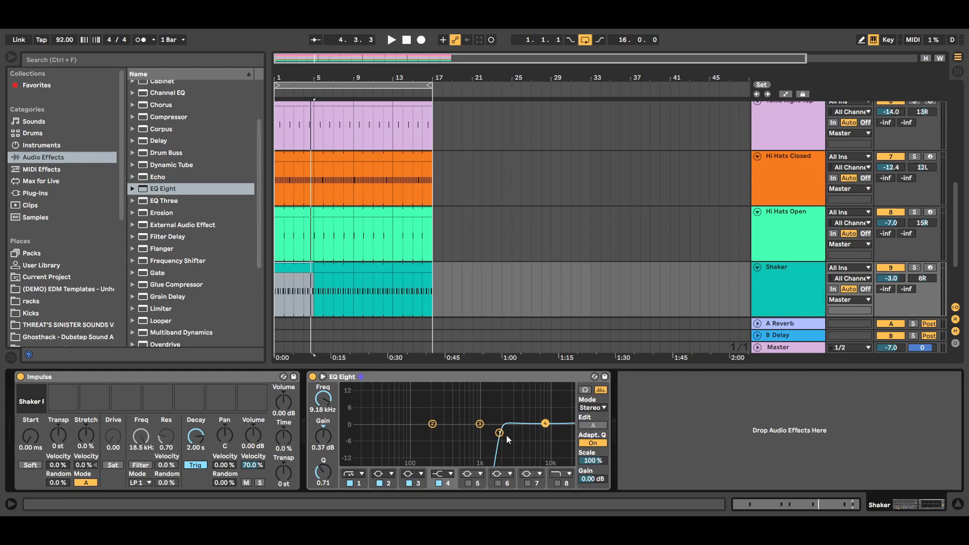
{"action": "left_click", "coordinate": [452, 475]}
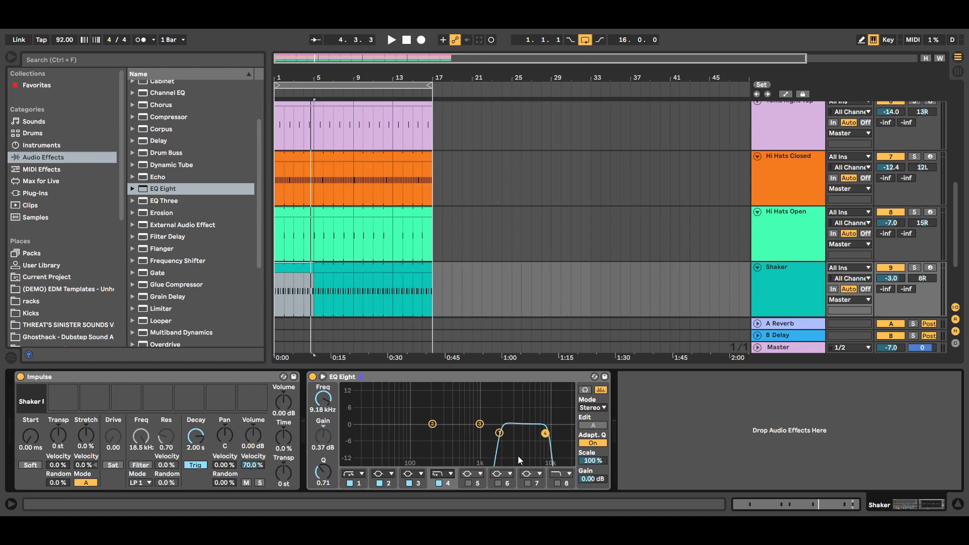
{"action": "left_click_drag", "start_coordinate": [545, 431], "coordinate": [542, 432]}
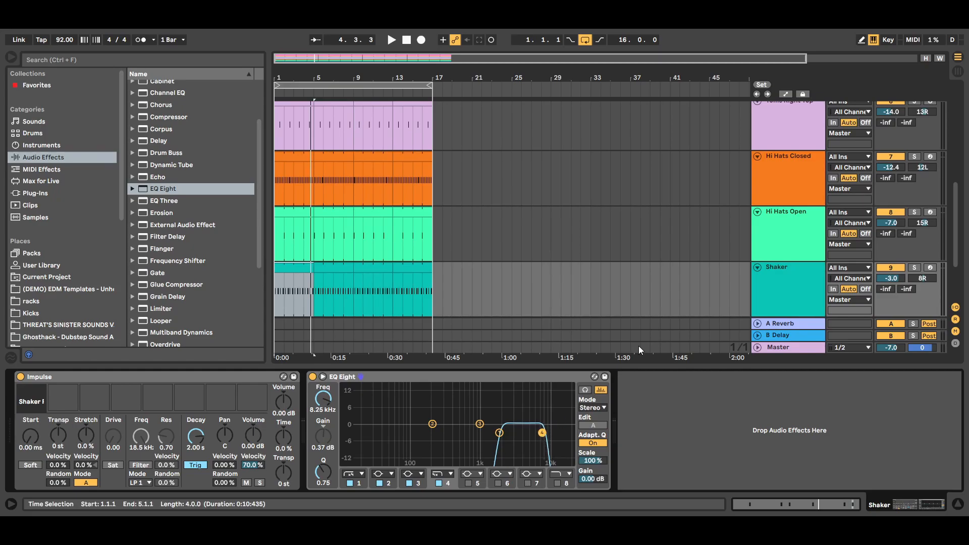
- Add Reverb after the Shaker's EQ Eight and set its Dry/Wet to 13%
{"action": "left_click_drag", "start_coordinate": [260, 213], "coordinate": [232, 326]}
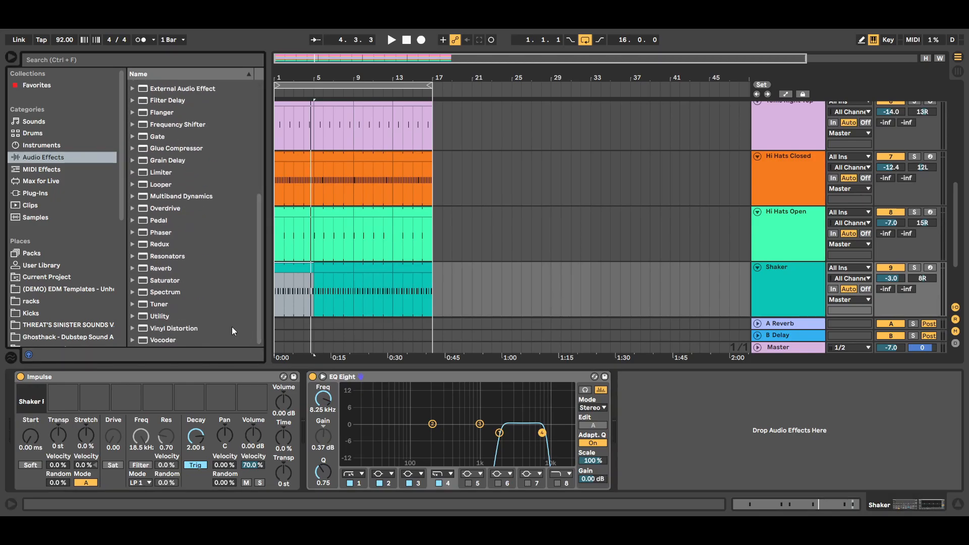
{"action": "left_click_drag", "start_coordinate": [159, 268], "coordinate": [689, 428]}
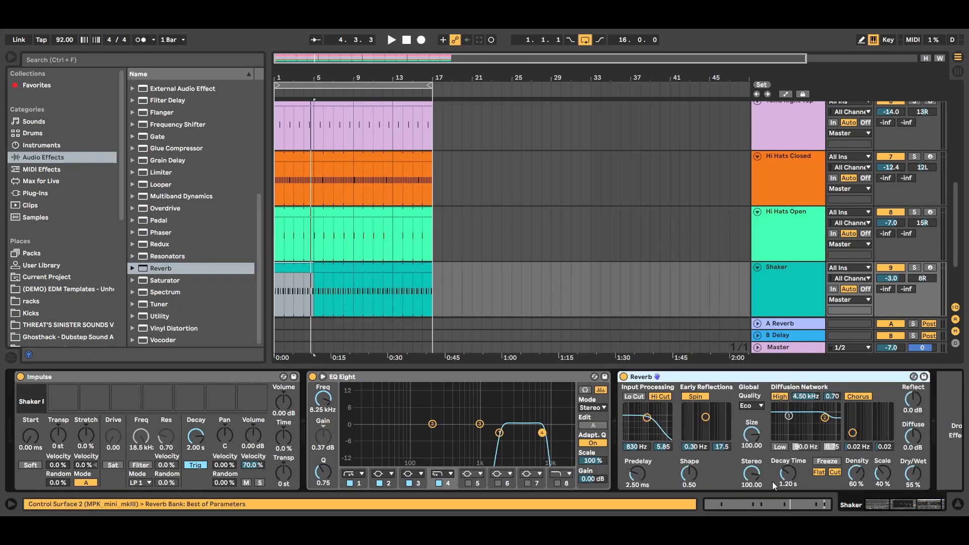
{"action": "left_click_drag", "start_coordinate": [908, 476], "coordinate": [909, 499]}
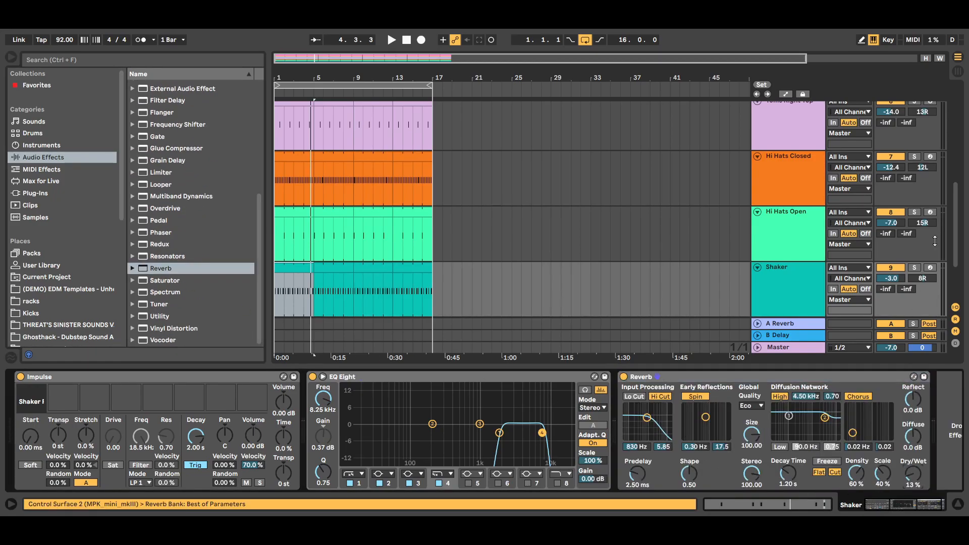
- Play the beat from the start, compare the Shaker with its EQ Eight bypassed and enabled, and hide the device view
{"action": "left_click", "coordinate": [407, 39]}
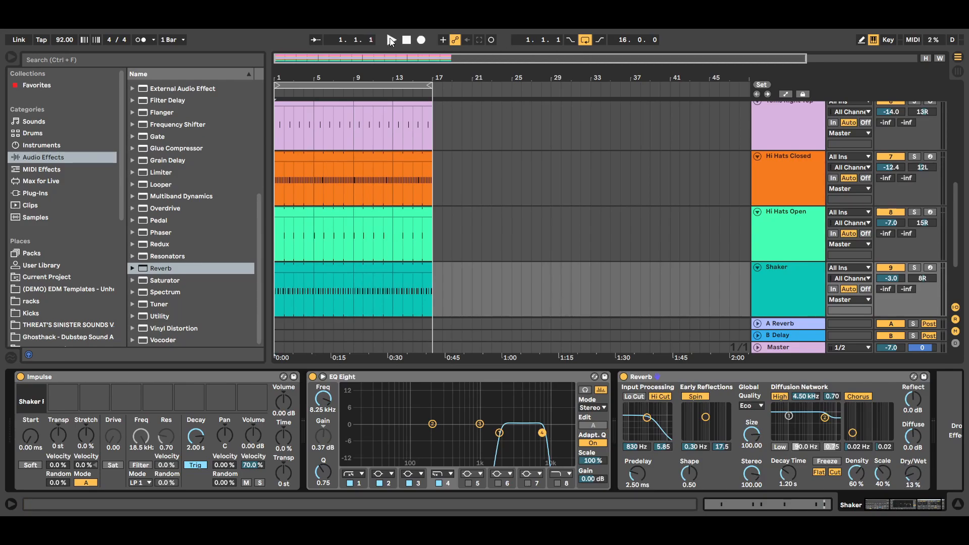
{"action": "left_click", "coordinate": [391, 40]}
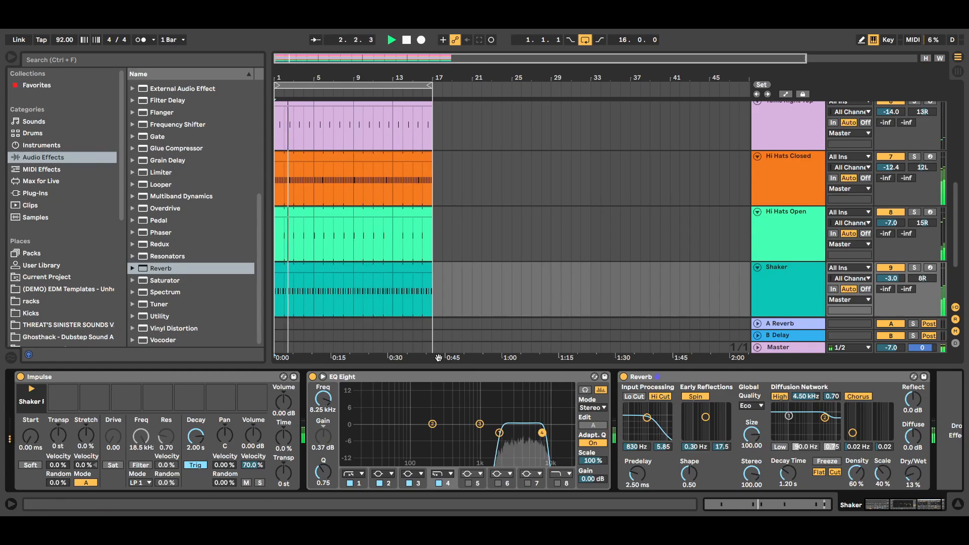
{"action": "left_click", "coordinate": [311, 377]}
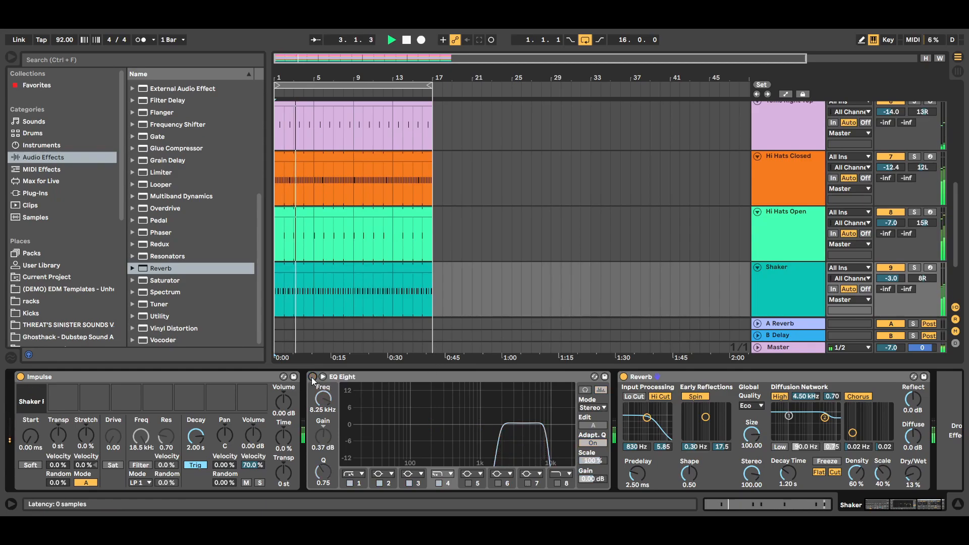
{"action": "left_click", "coordinate": [312, 377]}
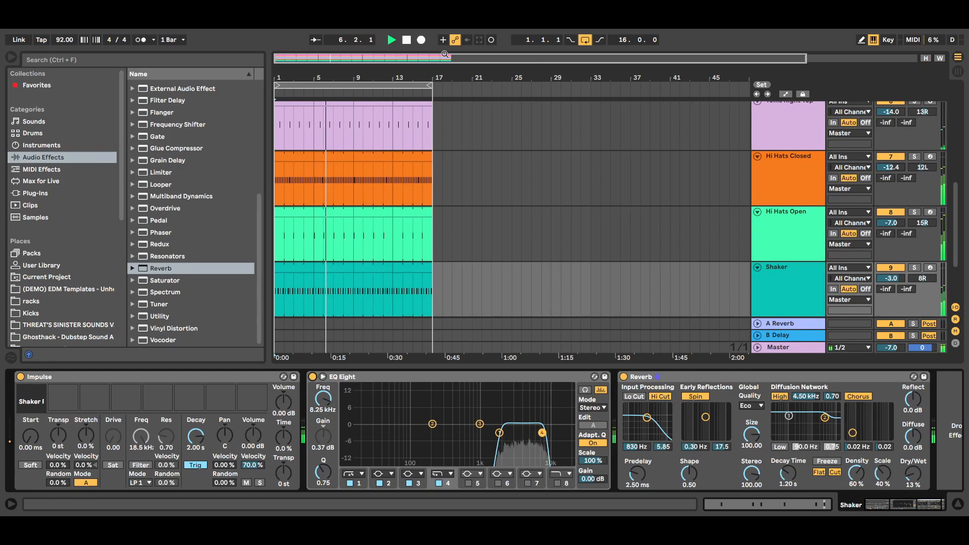
{"action": "left_click_drag", "start_coordinate": [955, 209], "coordinate": [955, 257]}
{"action": "left_click", "coordinate": [958, 505]}
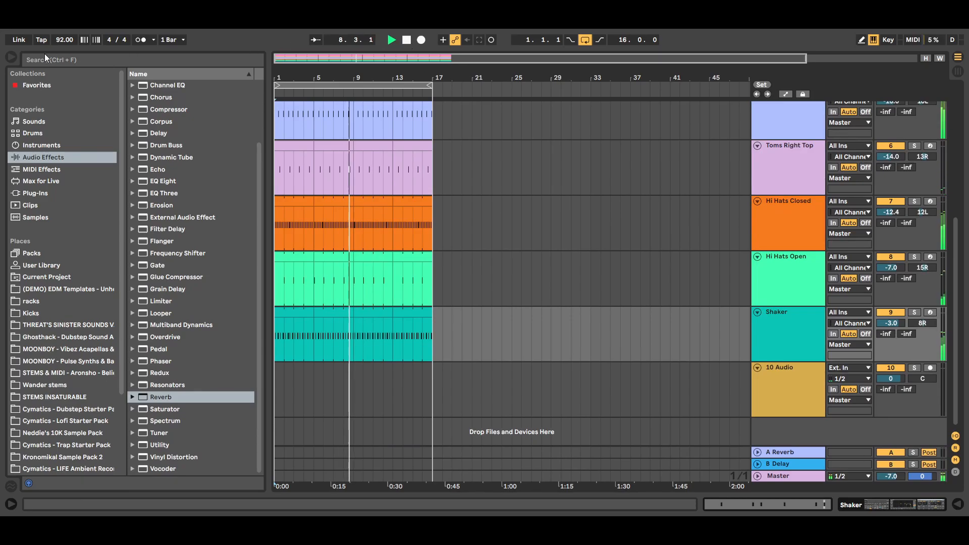
- Hide the browser to widen the arrangement and stop playback
{"action": "key", "text": "ctrl+alt+b"}
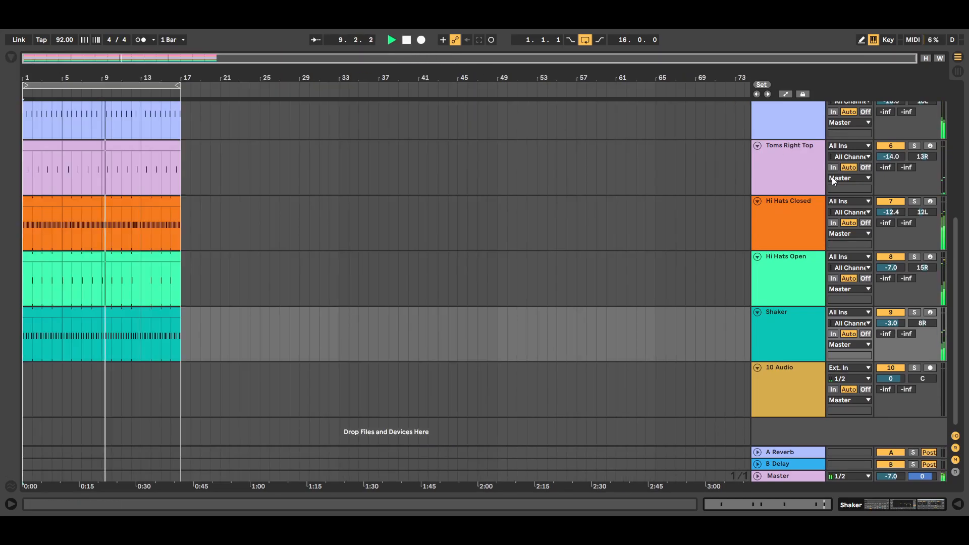
{"action": "left_click_drag", "start_coordinate": [960, 292], "coordinate": [964, 134]}
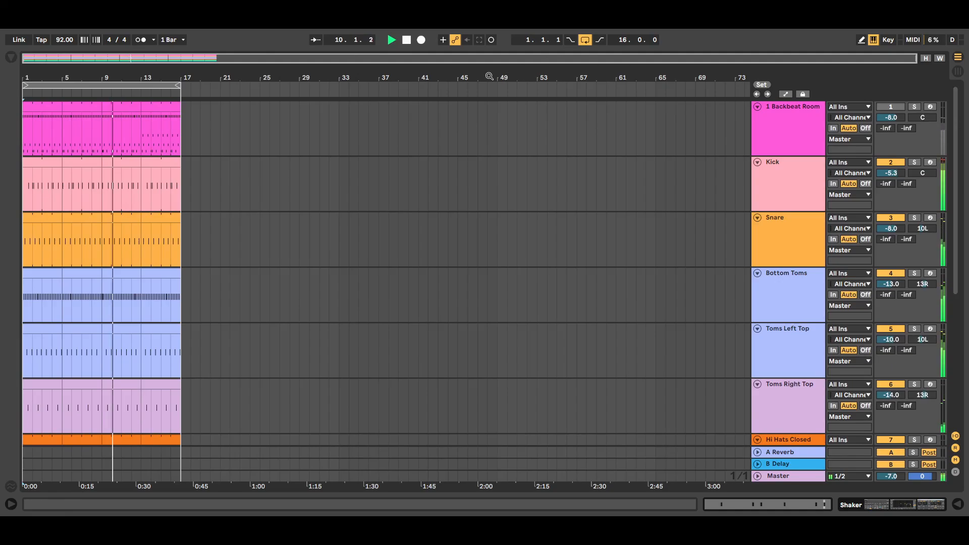
{"action": "left_click", "coordinate": [407, 40]}
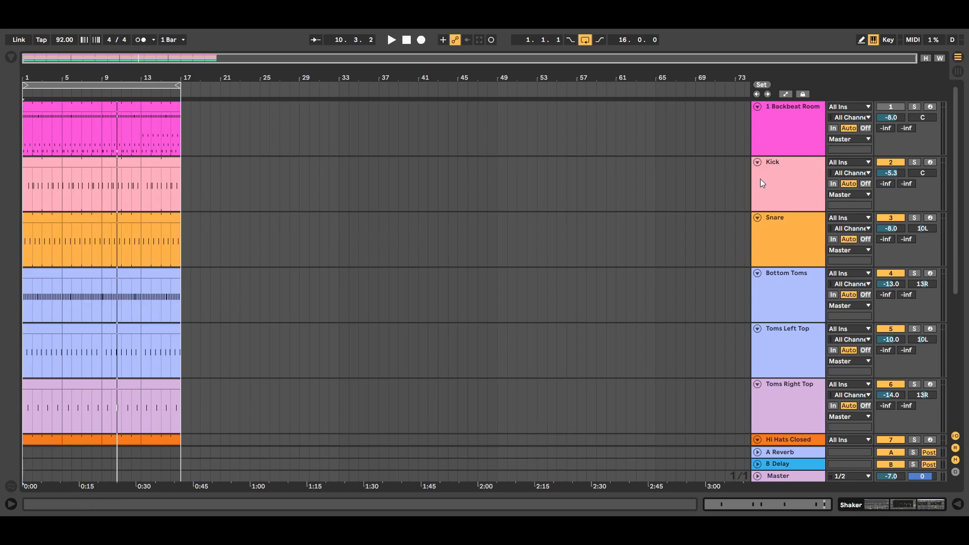
- Go through the Kick, Snare, Bottom Toms, Toms Left Top and Toms Right Top tracks twice, selecting each in turn
{"action": "left_click", "coordinate": [774, 180]}
{"action": "left_click", "coordinate": [785, 238]}
{"action": "left_click", "coordinate": [792, 308]}
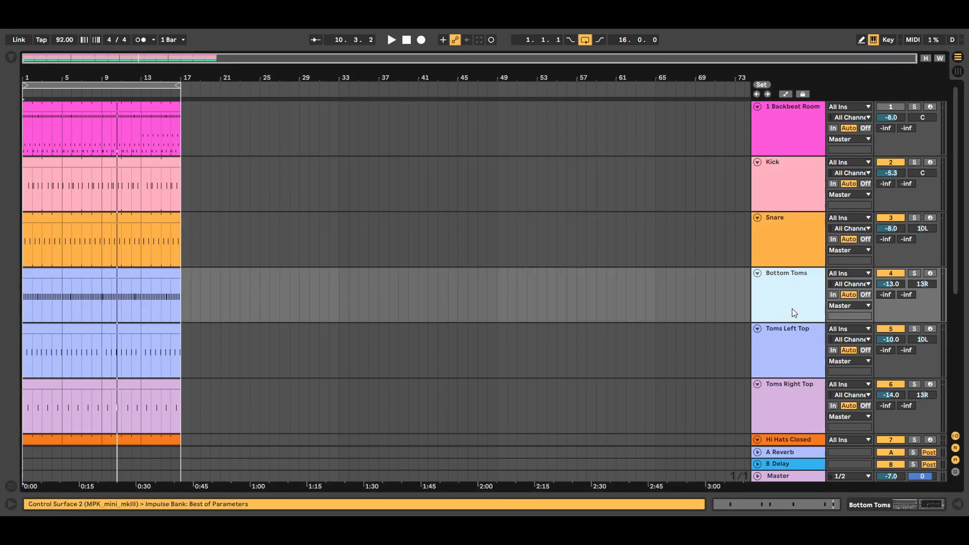
{"action": "left_click", "coordinate": [790, 356]}
{"action": "left_click", "coordinate": [785, 409]}
{"action": "left_click", "coordinate": [799, 175]}
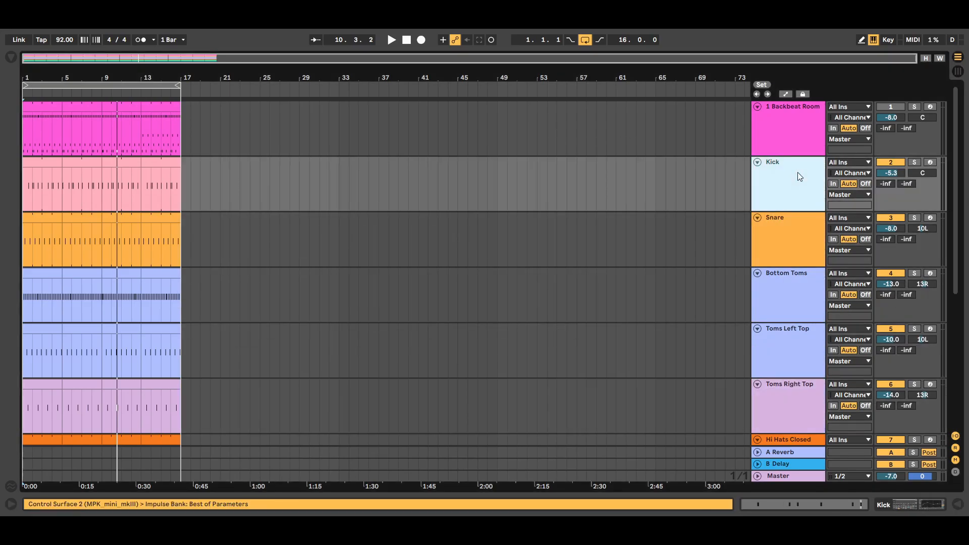
{"action": "left_click", "coordinate": [785, 237]}
{"action": "left_click", "coordinate": [783, 302]}
{"action": "left_click", "coordinate": [788, 349]}
{"action": "left_click", "coordinate": [796, 388]}
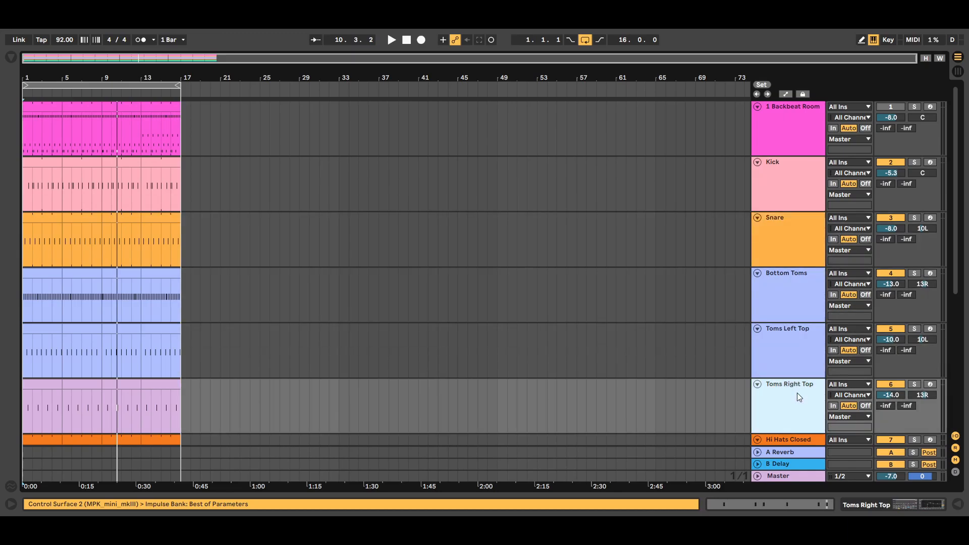
- Review the remaining split tracks by selecting the closed and open hi-hats, the toms and the Shaker
{"action": "left_click_drag", "start_coordinate": [959, 211], "coordinate": [960, 270]}
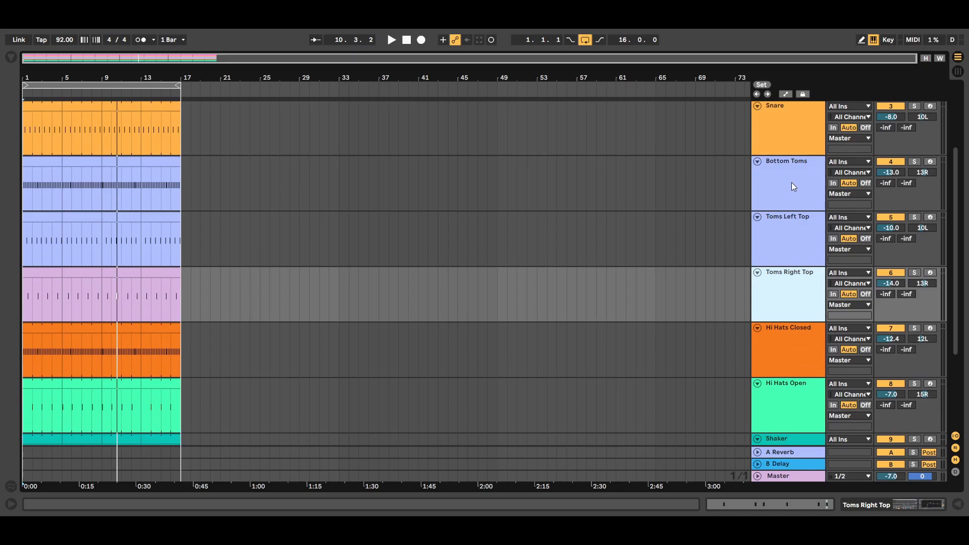
{"action": "left_click", "coordinate": [800, 365]}
{"action": "left_click", "coordinate": [797, 401]}
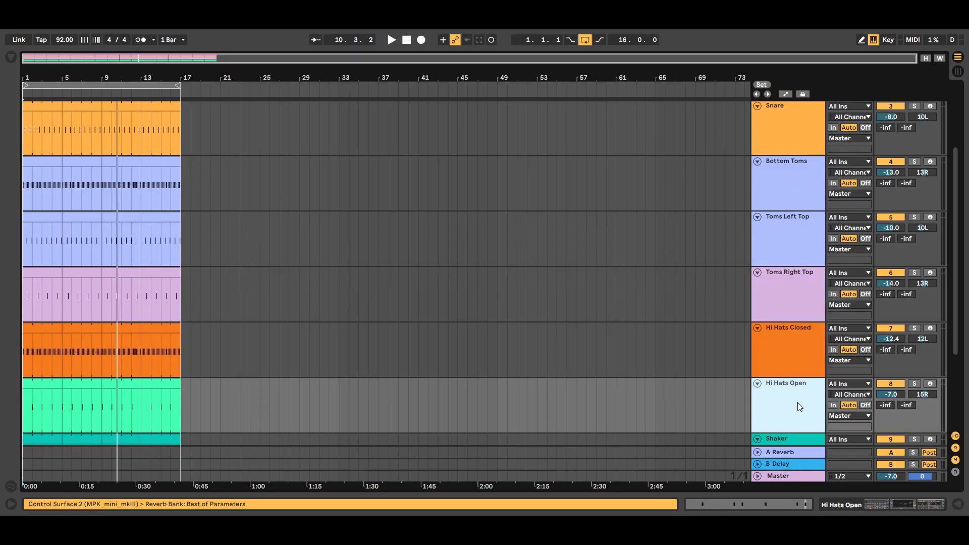
{"action": "left_click", "coordinate": [801, 347]}
{"action": "left_click", "coordinate": [793, 296]}
{"action": "left_click", "coordinate": [792, 226]}
{"action": "left_click", "coordinate": [781, 176]}
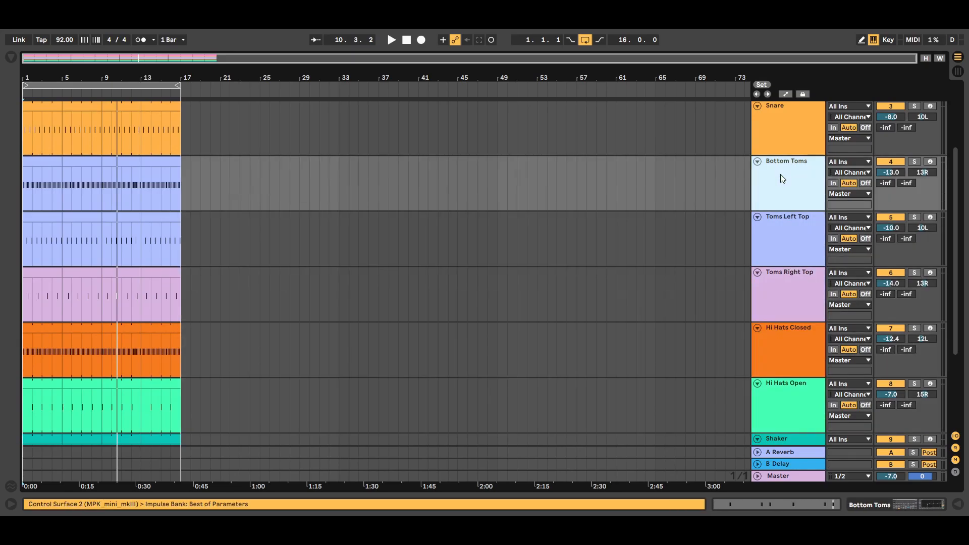
{"action": "scroll", "coordinate": [955, 253], "scroll_direction": "down", "scroll_amount": 5}
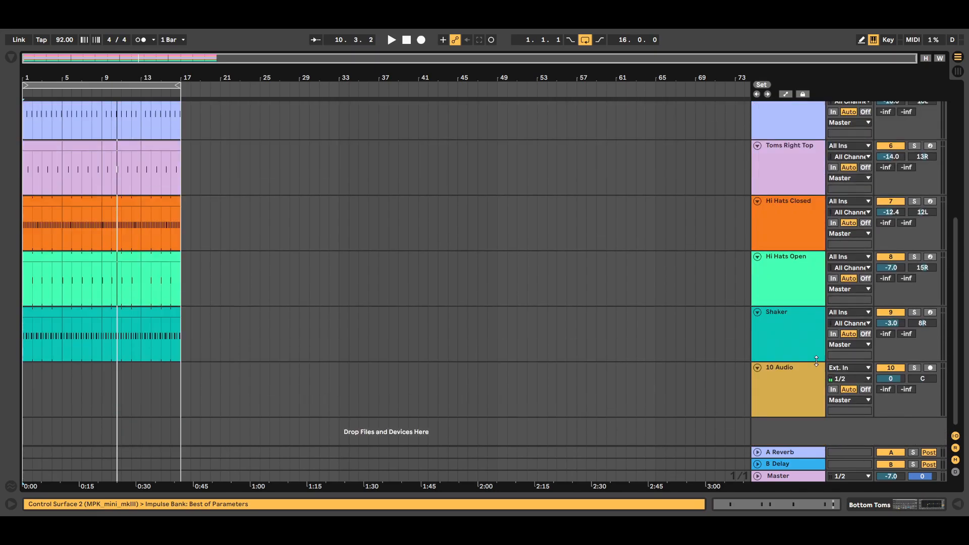
{"action": "left_click", "coordinate": [808, 343]}
{"action": "left_click", "coordinate": [806, 277]}
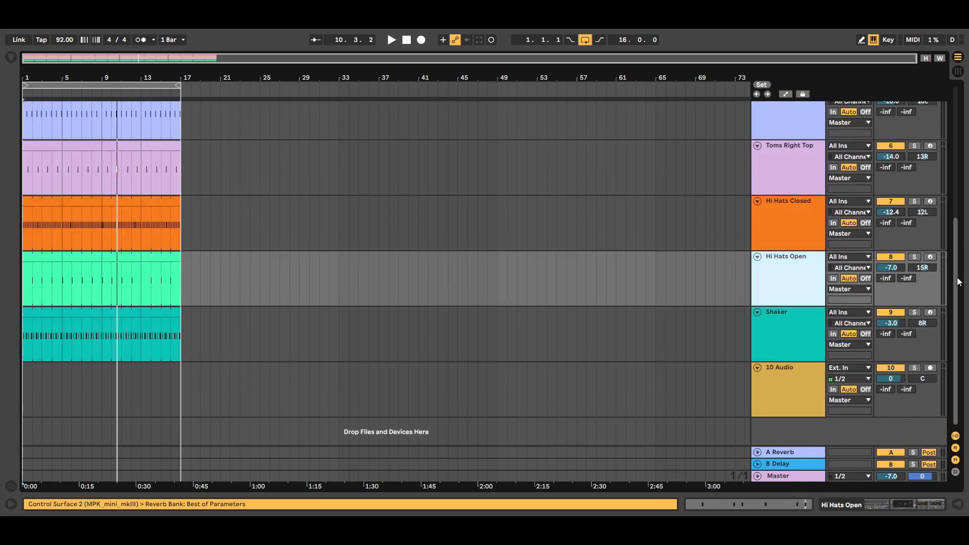
{"action": "left_click_drag", "start_coordinate": [958, 279], "coordinate": [963, 140]}
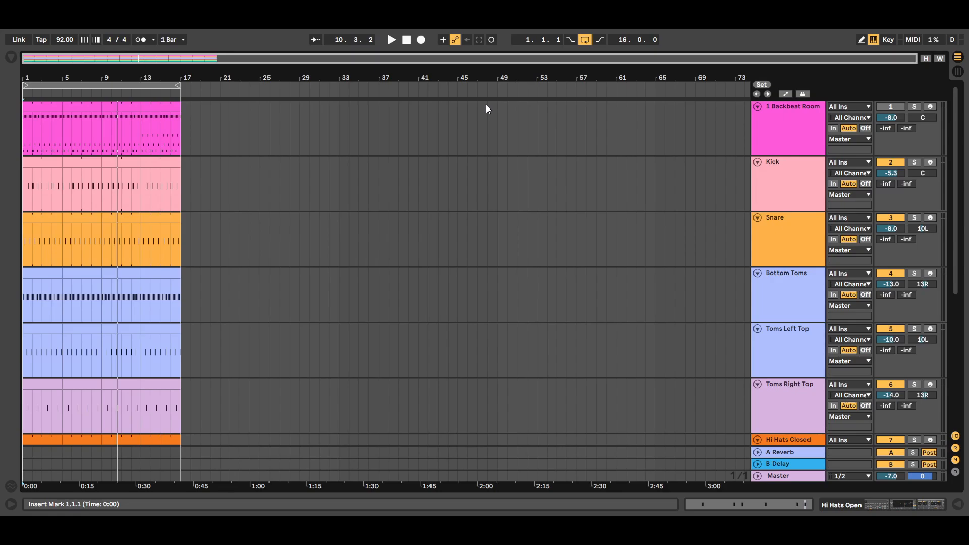
- Solo the original Backbeat Room track and play it from the start of the arrangement
{"action": "left_click", "coordinate": [785, 125]}
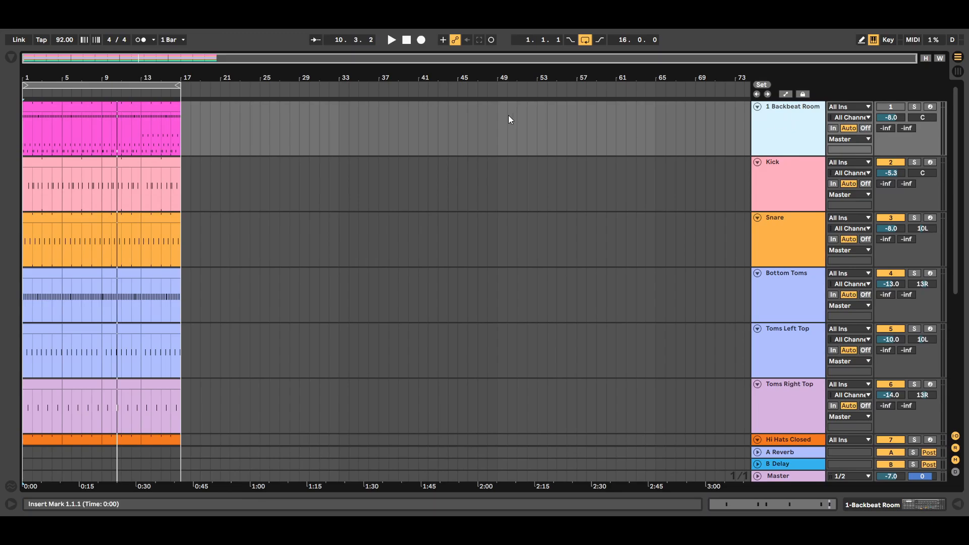
{"action": "left_click", "coordinate": [407, 41]}
{"action": "left_click", "coordinate": [891, 106]}
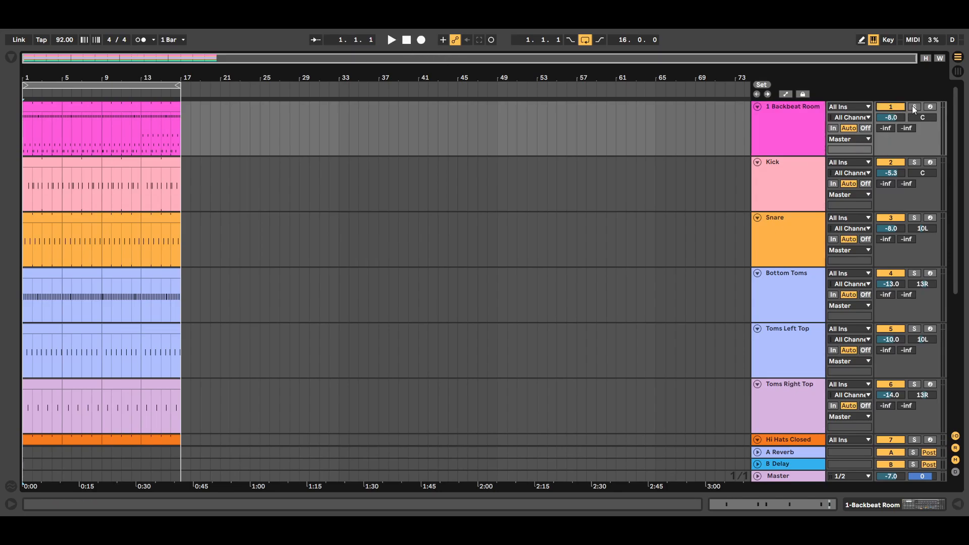
{"action": "left_click", "coordinate": [914, 107]}
{"action": "key", "text": "space"}
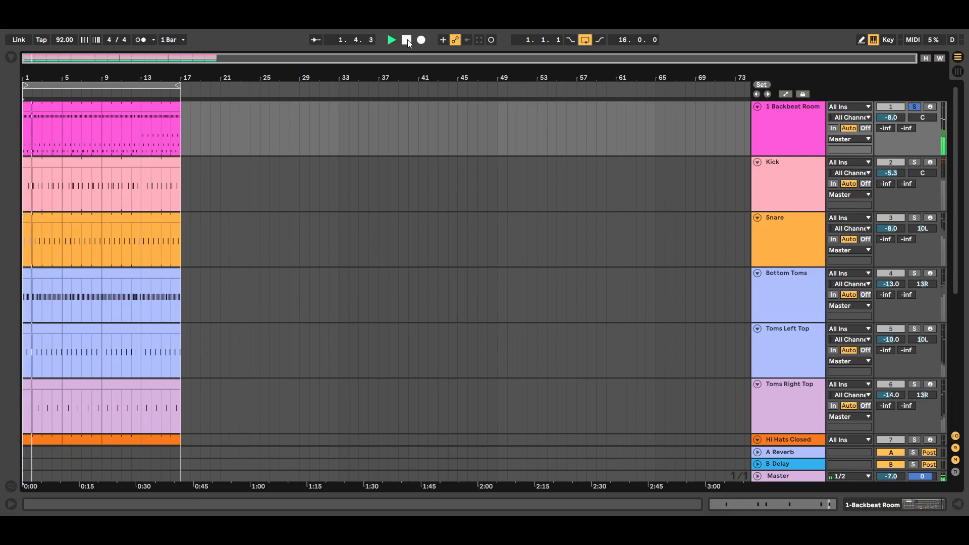
- Unsolo the Backbeat Room track, listen to the mixed split tracks together for comparison, and stop playback
{"action": "left_click", "coordinate": [914, 107]}
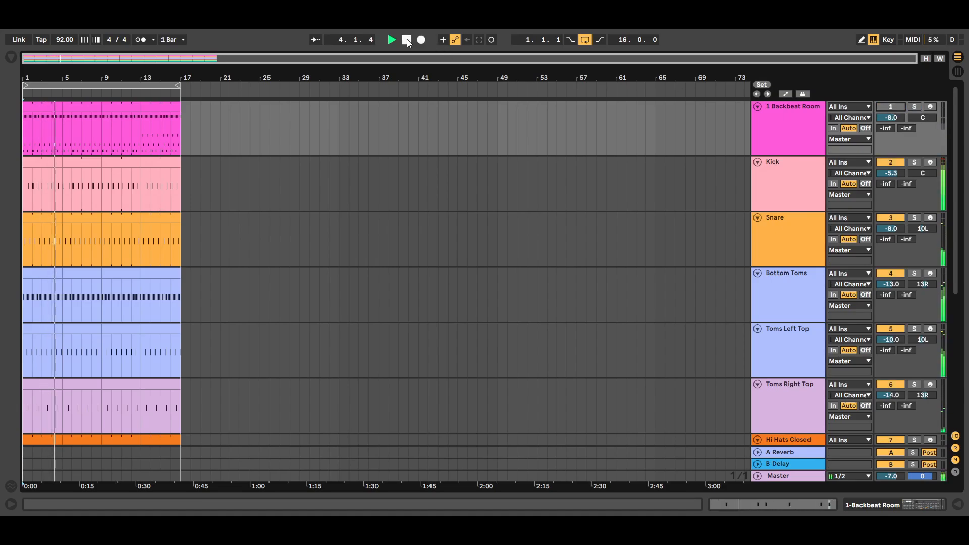
{"action": "scroll", "coordinate": [960, 249], "scroll_direction": "down", "scroll_amount": 2}
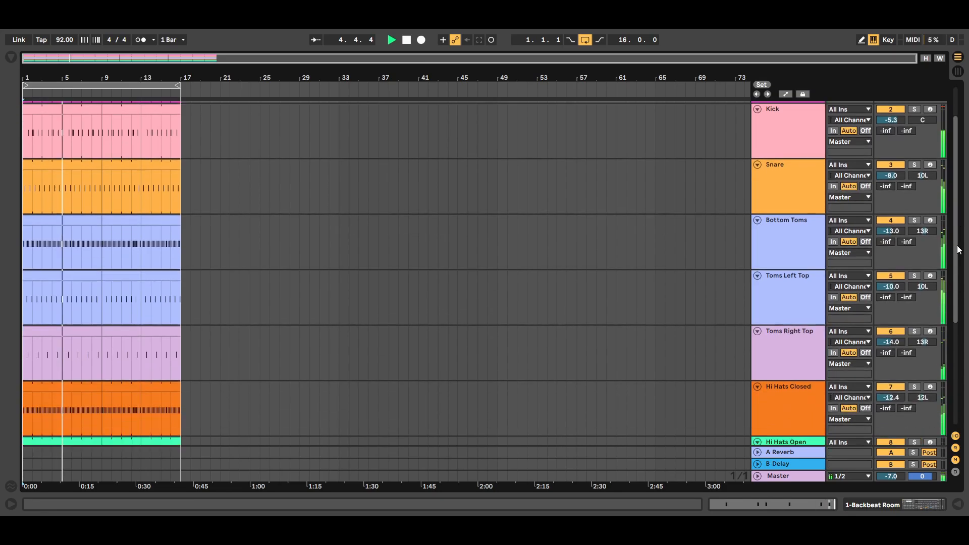
{"action": "scroll", "coordinate": [959, 249], "scroll_direction": "down", "scroll_amount": 4}
{"action": "scroll", "coordinate": [959, 249], "scroll_direction": "up", "scroll_amount": 6}
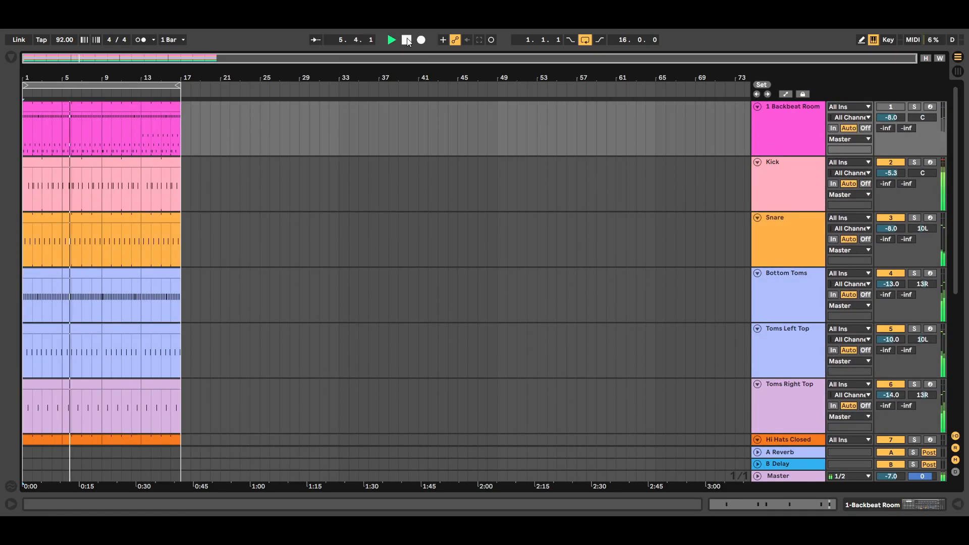
{"action": "left_click", "coordinate": [407, 40]}
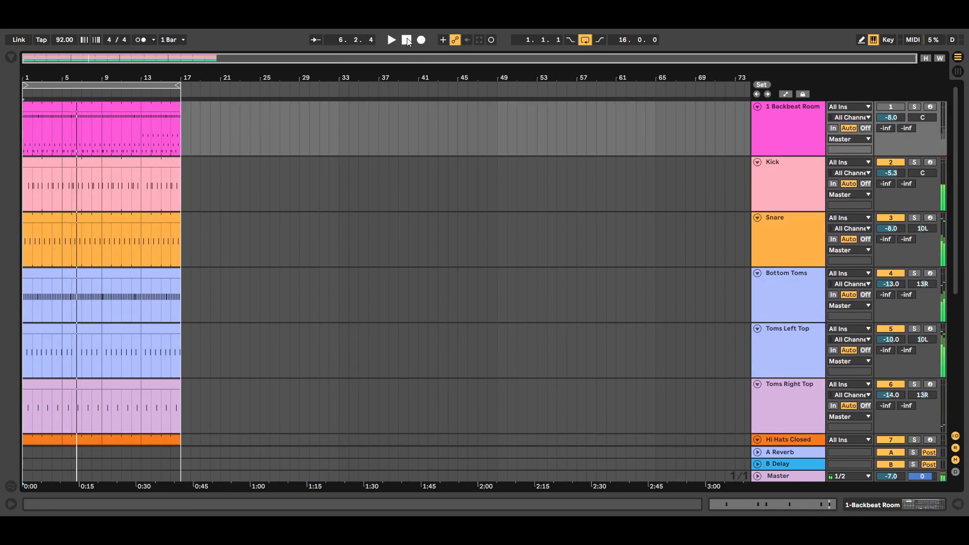
- Switch to Session View and display the Kick track's devices
{"action": "left_click", "coordinate": [958, 71]}
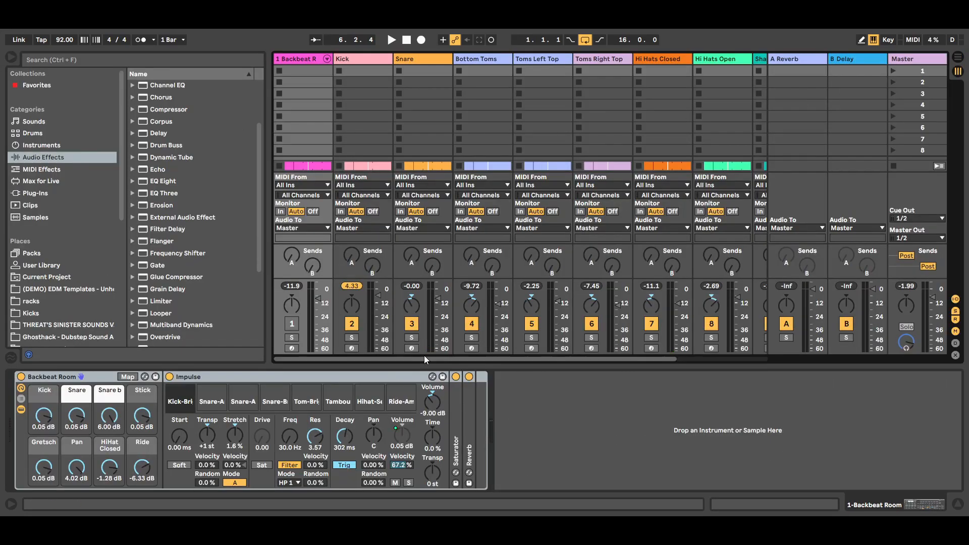
{"action": "left_click", "coordinate": [361, 59]}
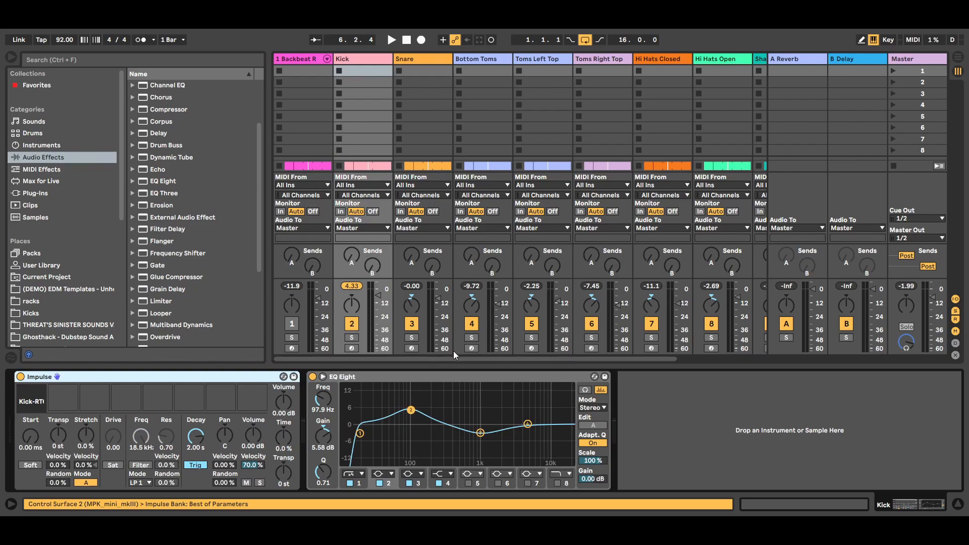